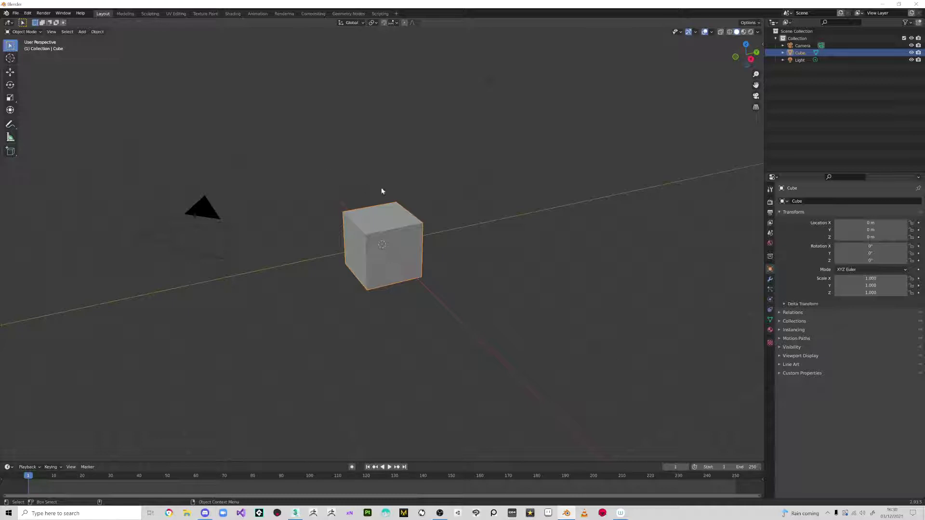
Step: Delete the default cube from the scene
{"action": "left_click", "coordinate": [412, 192]}
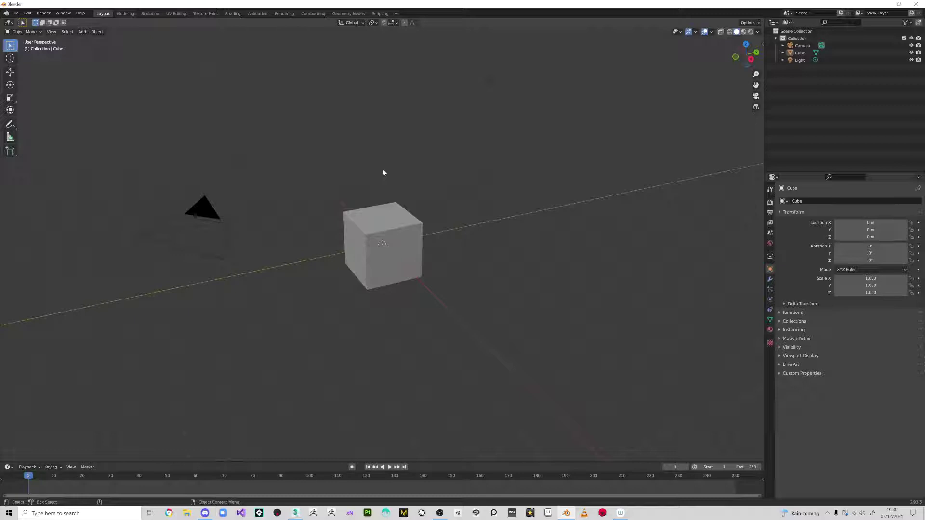
{"action": "left_click", "coordinate": [398, 217]}
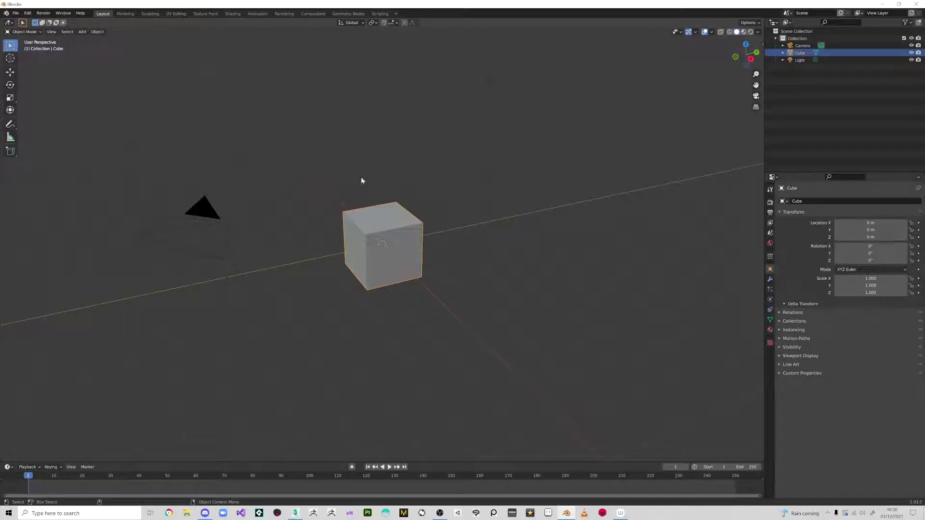
{"action": "left_click", "coordinate": [402, 205]}
{"action": "left_click", "coordinate": [413, 232]}
{"action": "key", "text": "x"}
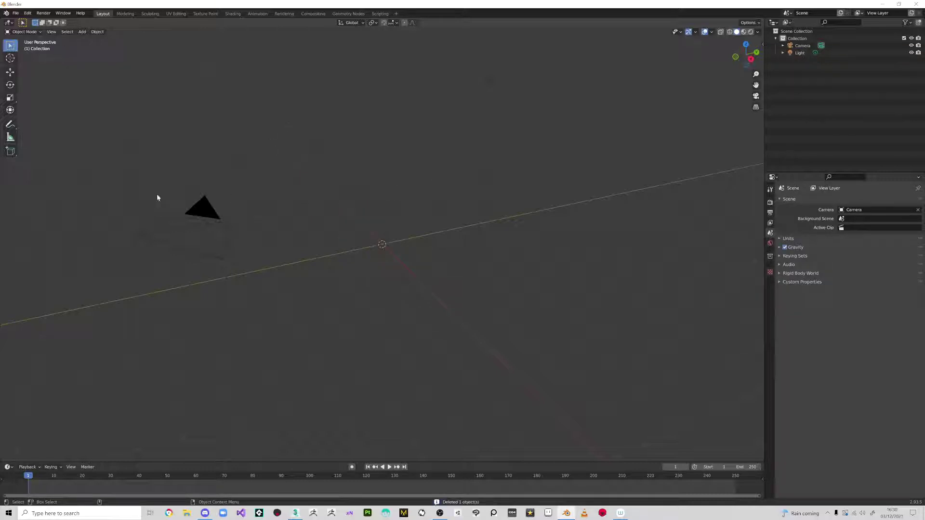
Step: Box-select and delete the camera, and do the same for the light
{"action": "left_click_drag", "start_coordinate": [157, 194], "coordinate": [266, 270]}
{"action": "key", "text": "Delete"}
{"action": "left_click_drag", "start_coordinate": [478, 62], "coordinate": [503, 91]}
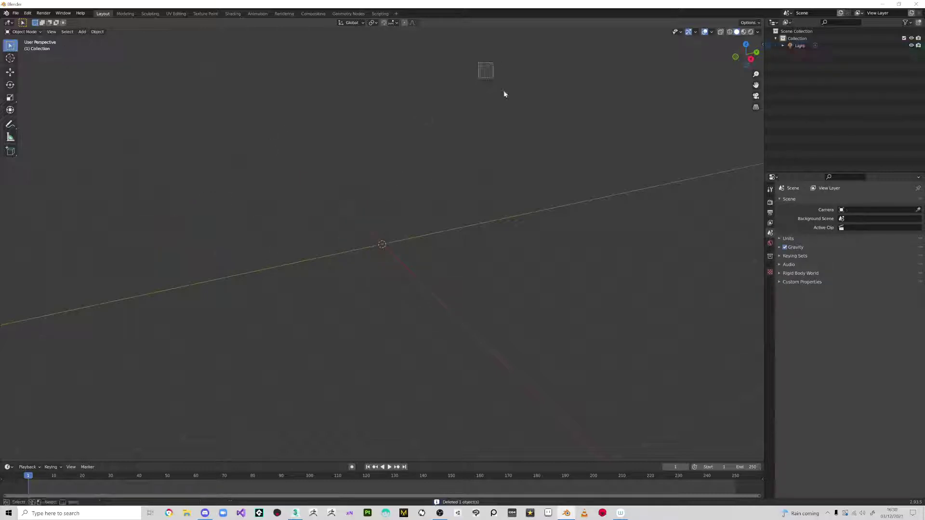
{"action": "key", "text": "Delete"}
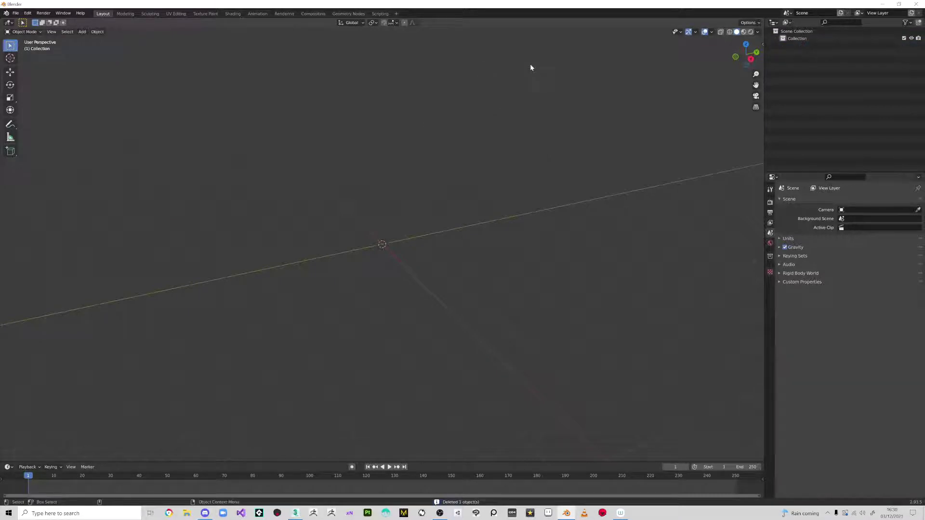
Step: Create a new General file, discarding the changes to the current scene
{"action": "left_click", "coordinate": [16, 13]}
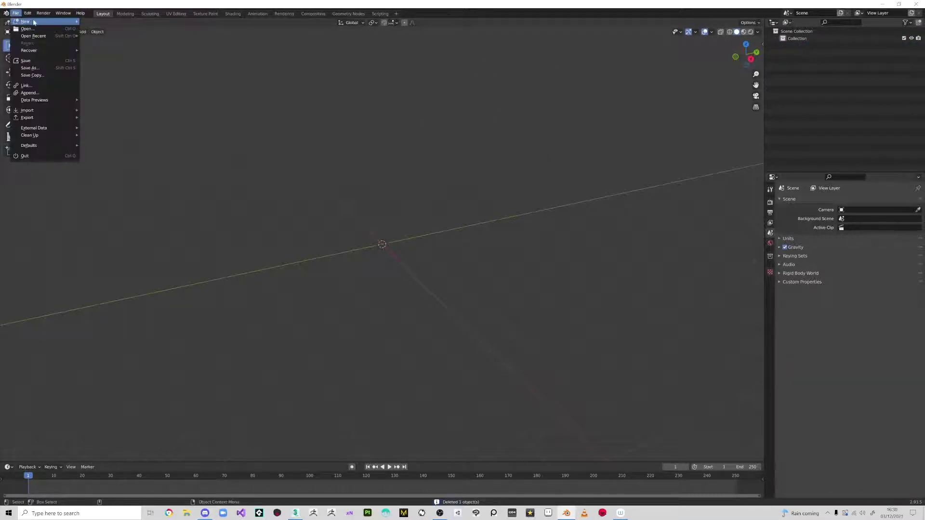
{"action": "mouse_move", "coordinate": [33, 21]}
{"action": "left_click", "coordinate": [103, 21]}
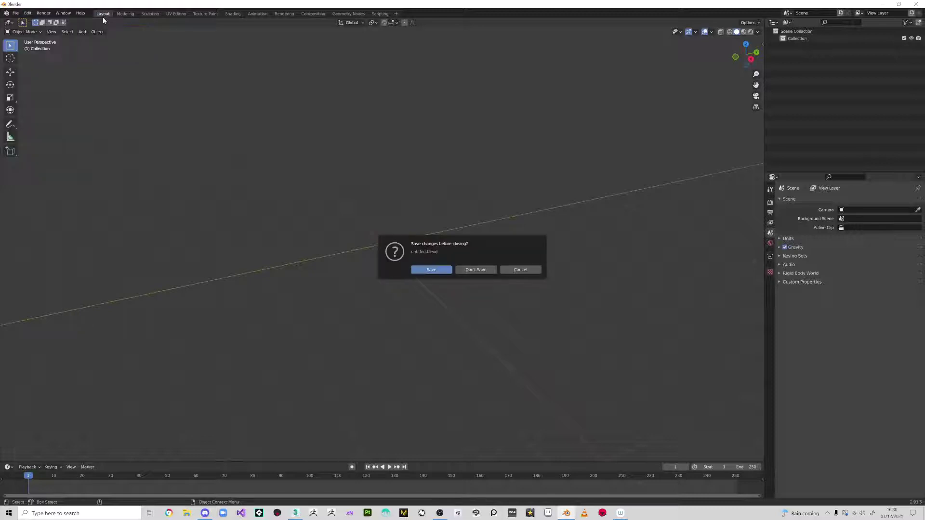
{"action": "left_click", "coordinate": [477, 269]}
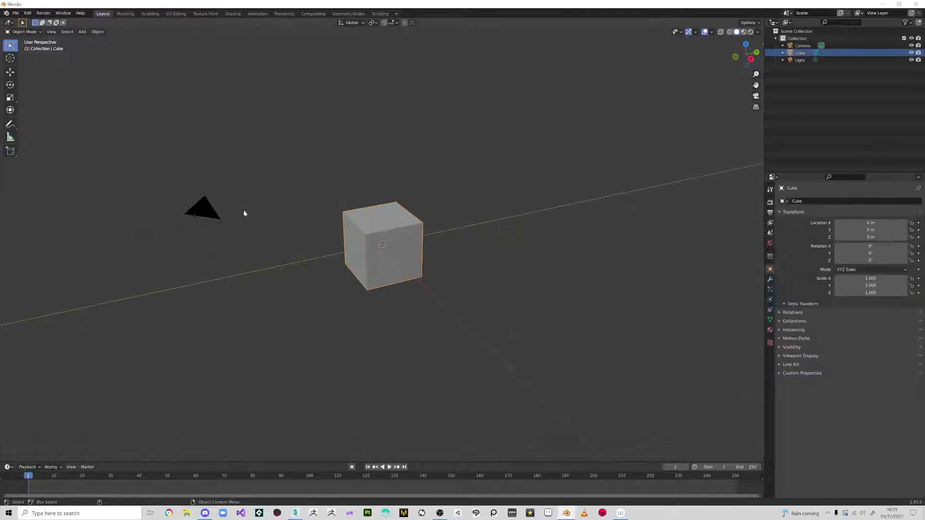
Step: Box-select the camera, cube and light together, delete them, and undo the deletion
{"action": "left_click_drag", "start_coordinate": [114, 68], "coordinate": [616, 312]}
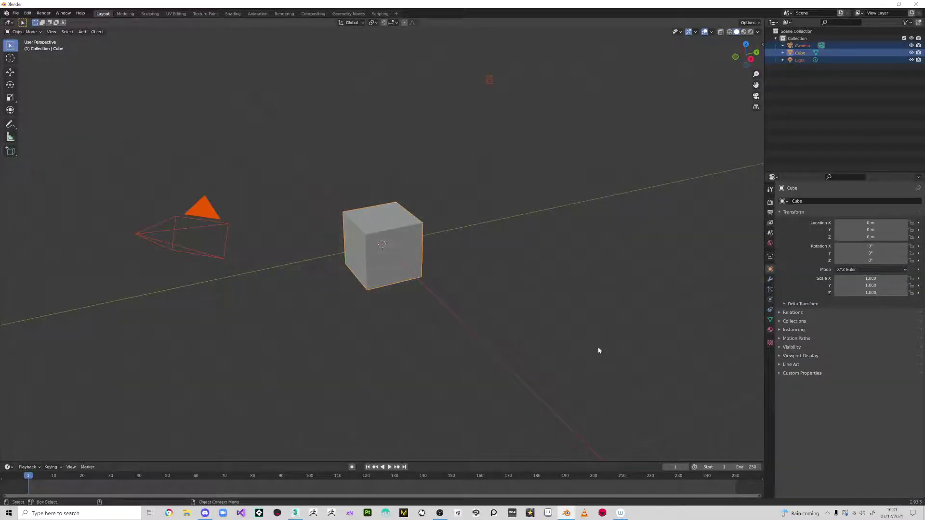
{"action": "key", "text": "Delete"}
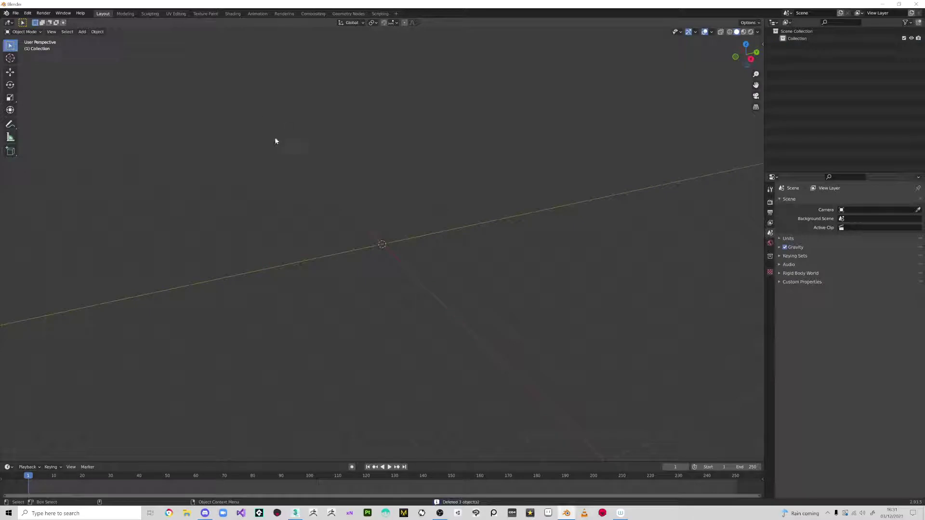
{"action": "key", "text": "ctrl+z"}
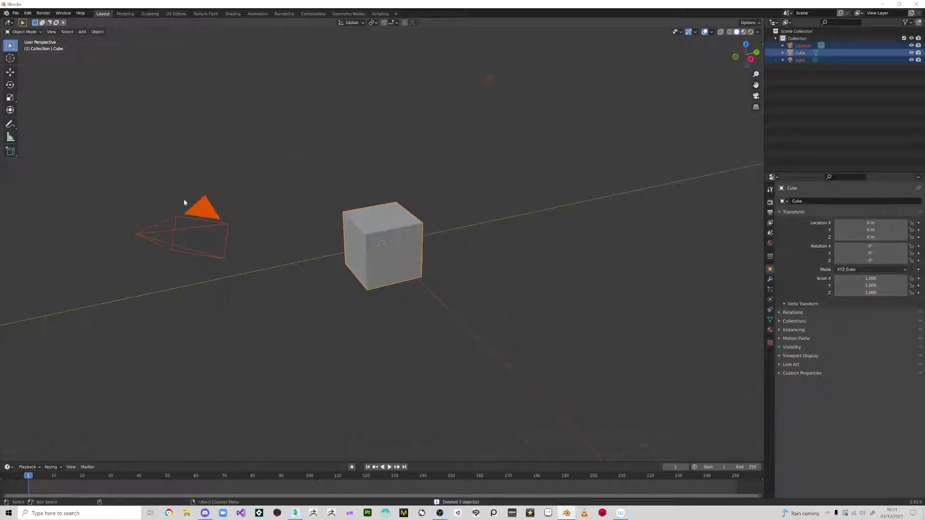
Step: Box-select the camera, the cube and the light in turn, finishing with only the cube selected
{"action": "left_click_drag", "start_coordinate": [167, 181], "coordinate": [233, 239]}
{"action": "left_click_drag", "start_coordinate": [365, 183], "coordinate": [416, 234]}
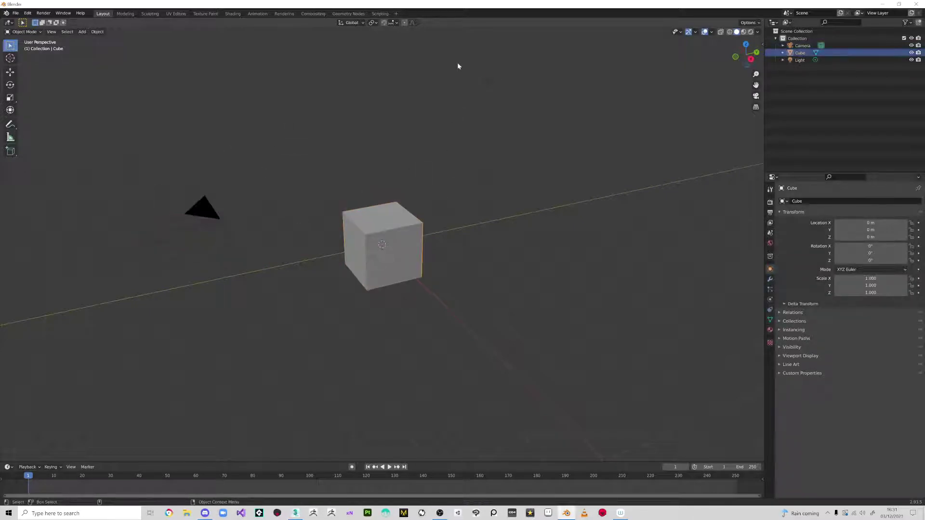
{"action": "left_click_drag", "start_coordinate": [457, 63], "coordinate": [525, 121]}
{"action": "left_click", "coordinate": [446, 183]}
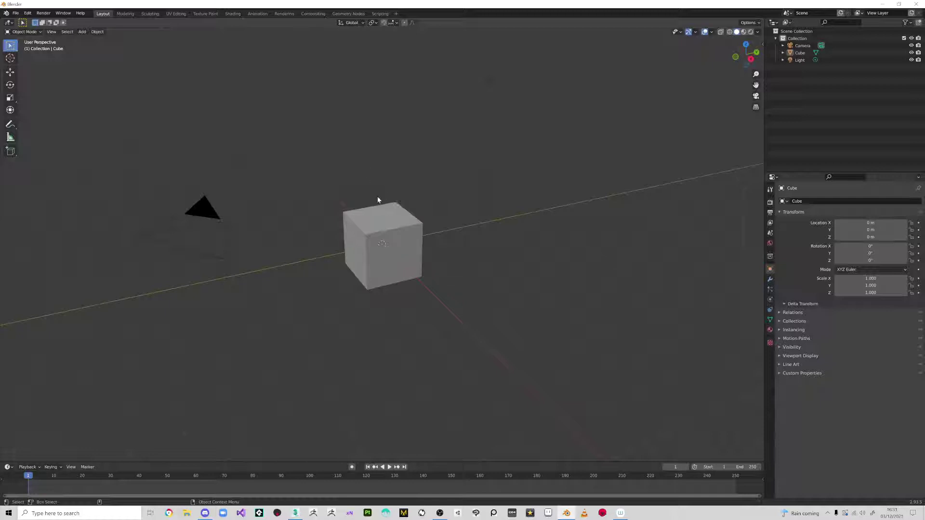
{"action": "left_click", "coordinate": [407, 208]}
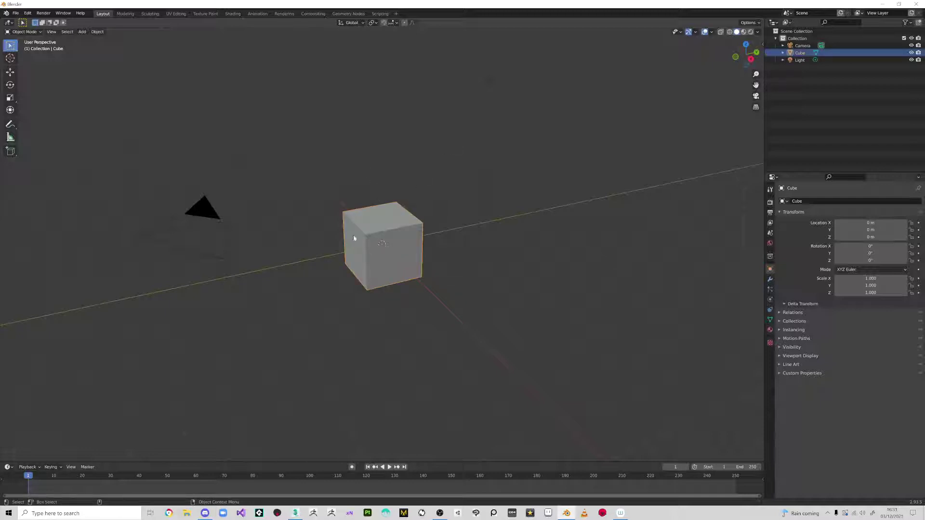
{"action": "mouse_move", "coordinate": [378, 209]}
{"action": "middle_mouse_down"}
{"action": "mouse_move", "coordinate": [405, 214]}
{"action": "mouse_move", "coordinate": [400, 203]}
{"action": "mouse_move", "coordinate": [325, 222]}
{"action": "mouse_move", "coordinate": [424, 196]}
{"action": "mouse_move", "coordinate": [426, 217]}
{"action": "mouse_move", "coordinate": [402, 227]}
{"action": "mouse_move", "coordinate": [405, 206]}
{"action": "mouse_move", "coordinate": [387, 193]}
{"action": "middle_mouse_up"}
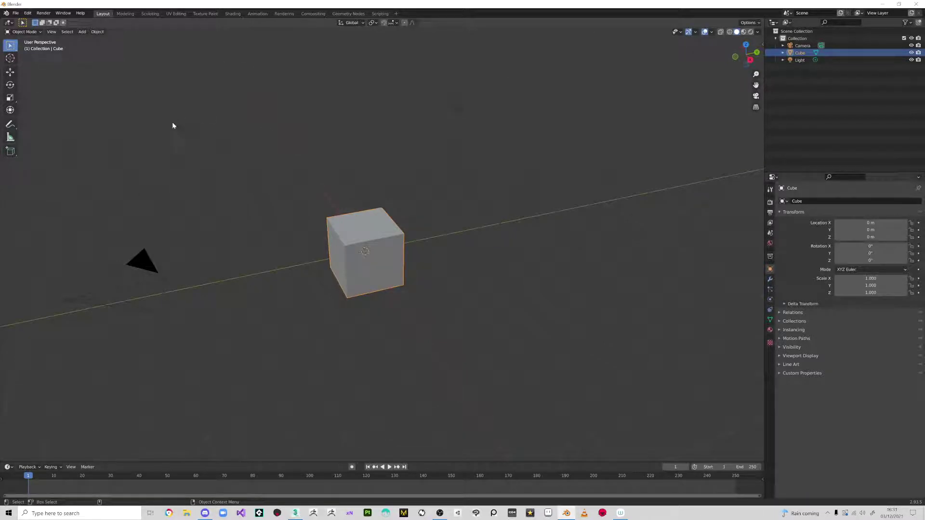
Step: Open the preferences and examine the Input, Navigation and Keymap settings
{"action": "left_click", "coordinate": [16, 13]}
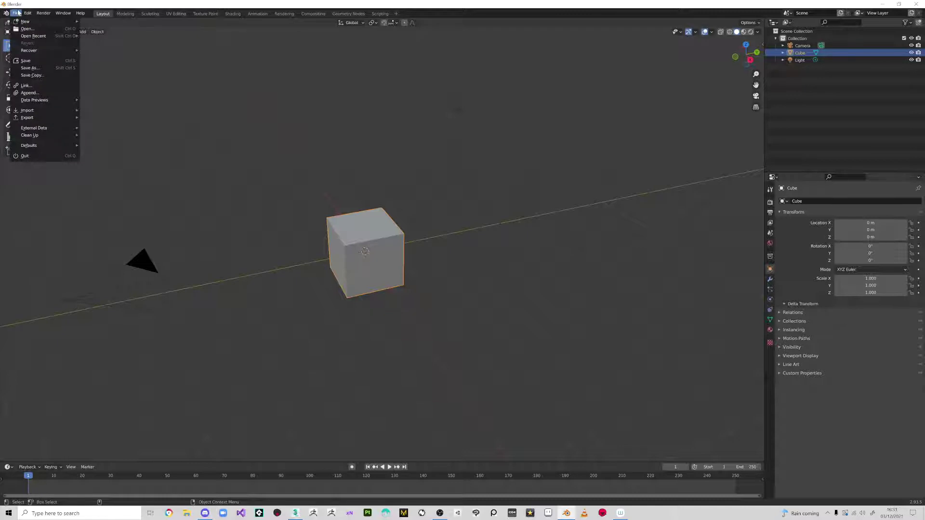
{"action": "mouse_move", "coordinate": [28, 13]}
{"action": "left_click", "coordinate": [44, 116]}
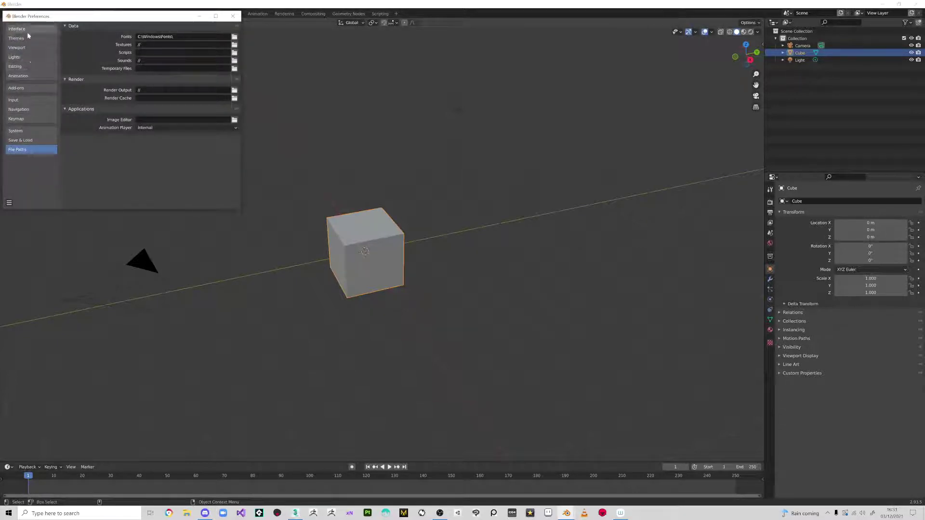
{"action": "left_click", "coordinate": [24, 103]}
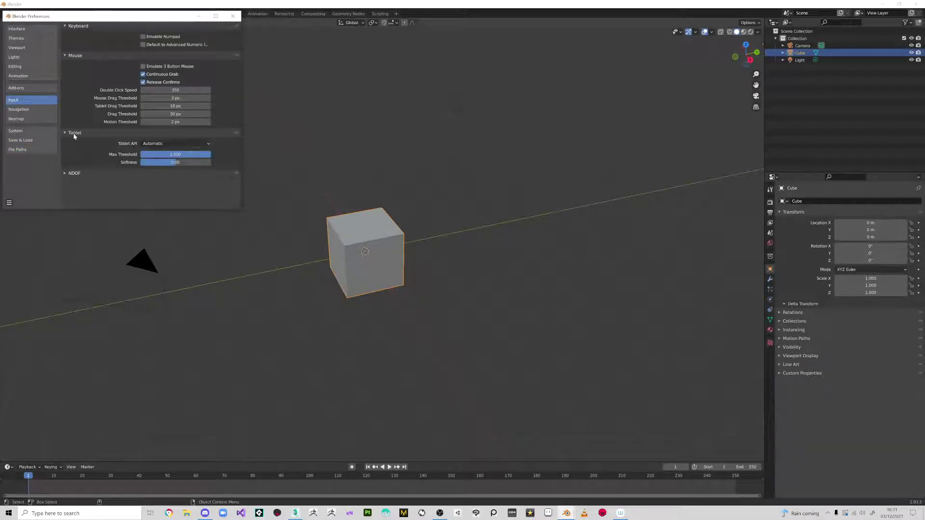
{"action": "left_click", "coordinate": [27, 110]}
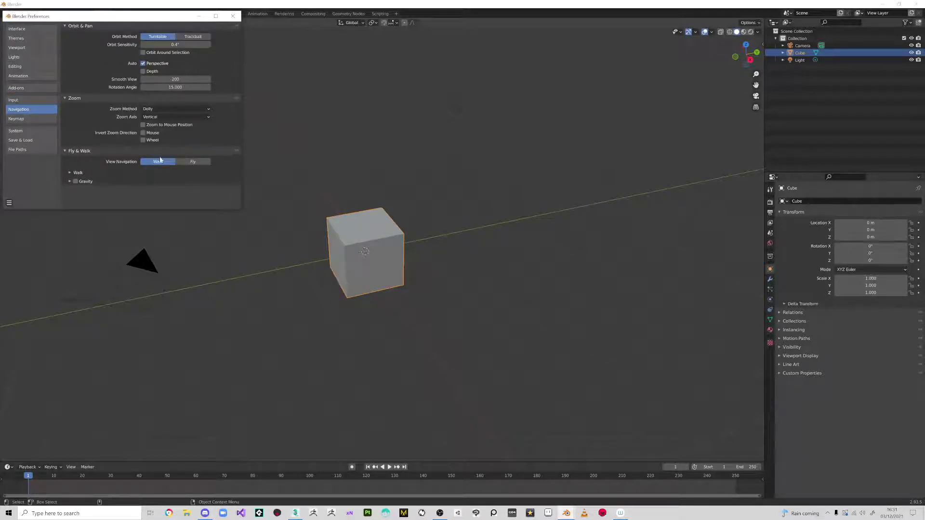
{"action": "left_click", "coordinate": [38, 120]}
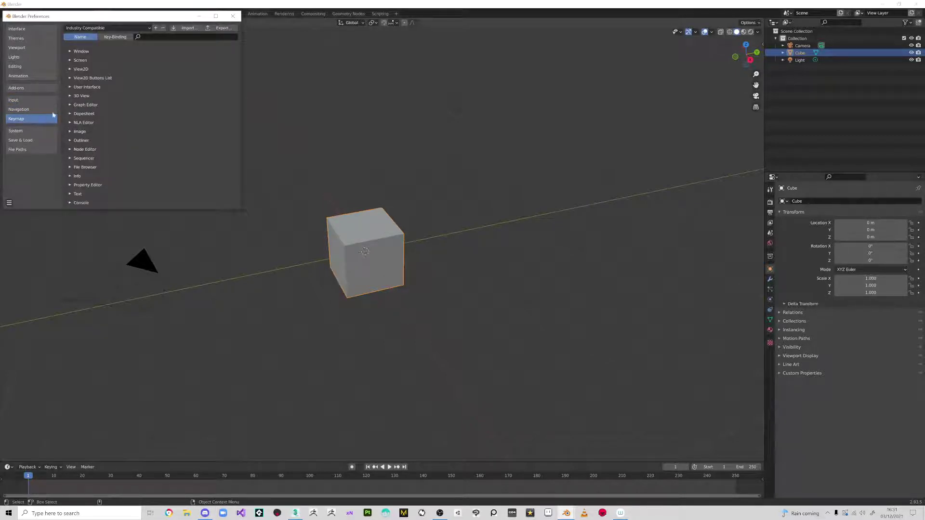
{"action": "left_click", "coordinate": [25, 101]}
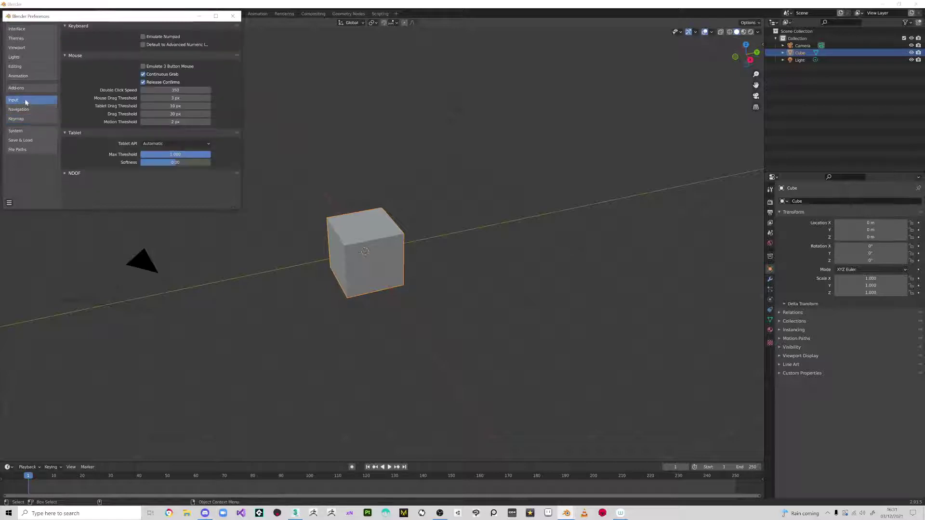
{"action": "left_click", "coordinate": [24, 110]}
{"action": "left_click", "coordinate": [24, 118]}
{"action": "left_click", "coordinate": [28, 100]}
{"action": "left_click", "coordinate": [45, 111]}
{"action": "left_click", "coordinate": [47, 121]}
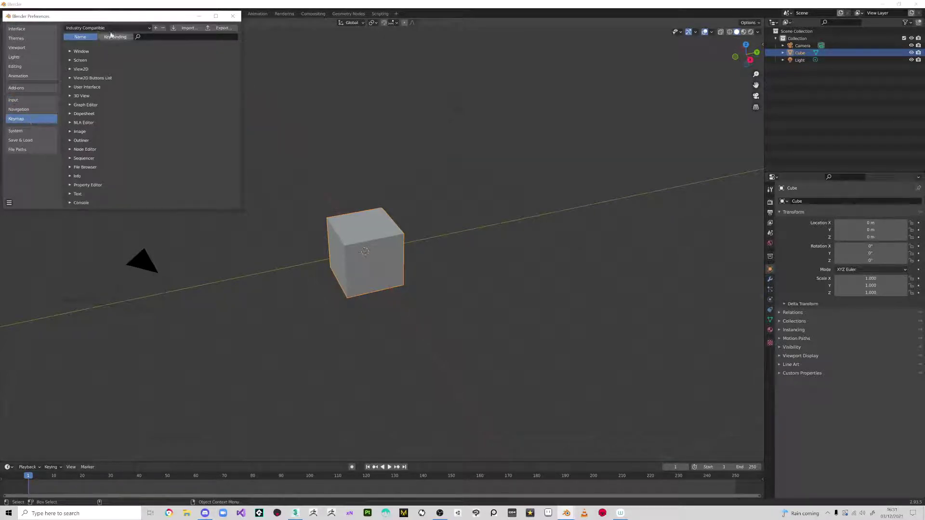
Step: Set the keymap preset to Industry Compatible and close the preferences
{"action": "left_click", "coordinate": [84, 28]}
{"action": "left_click", "coordinate": [85, 28]}
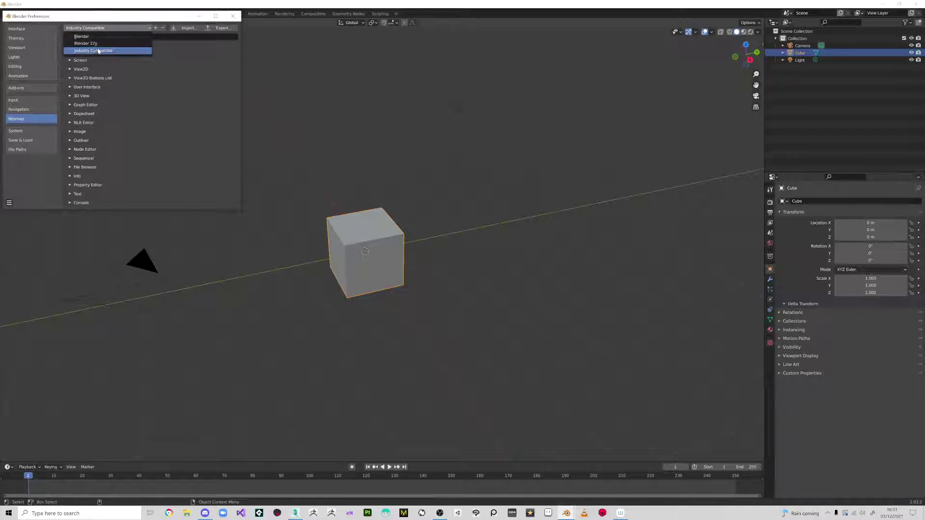
{"action": "left_click", "coordinate": [99, 50]}
{"action": "left_click", "coordinate": [417, 172]}
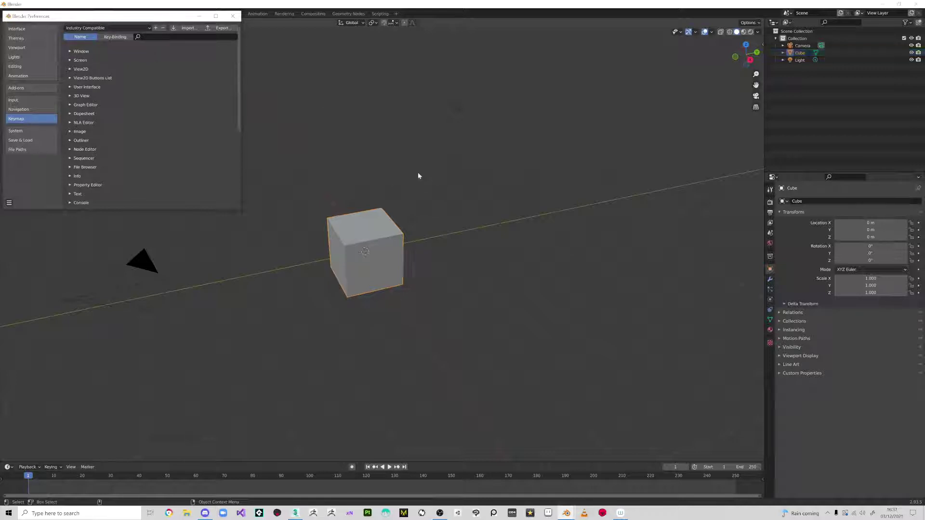
{"action": "left_click", "coordinate": [235, 15]}
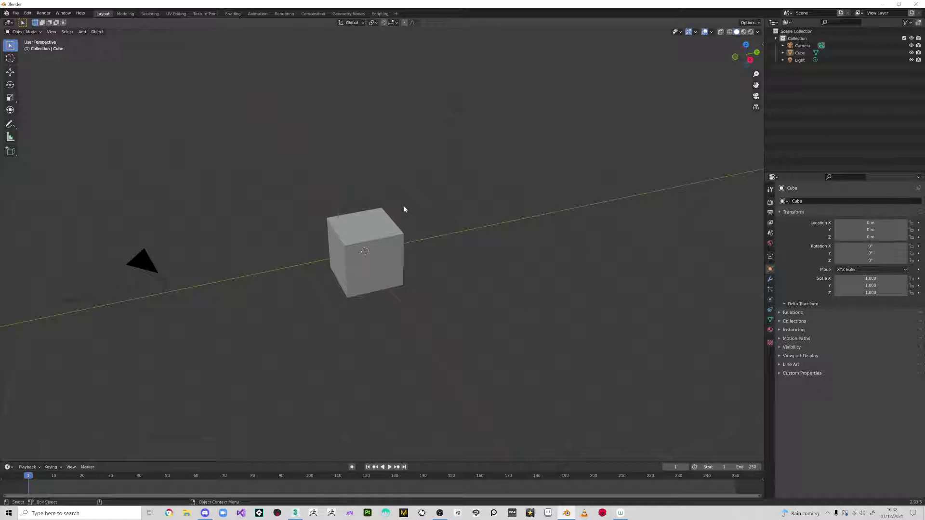
Step: Practise selecting and deselecting the cube, leave it selected and enter Edit Mode
{"action": "left_click", "coordinate": [382, 227]}
{"action": "left_click", "coordinate": [399, 178]}
{"action": "left_click", "coordinate": [360, 221]}
{"action": "left_click", "coordinate": [386, 200]}
{"action": "left_click", "coordinate": [370, 215]}
{"action": "left_click", "coordinate": [381, 206]}
{"action": "left_click", "coordinate": [374, 215]}
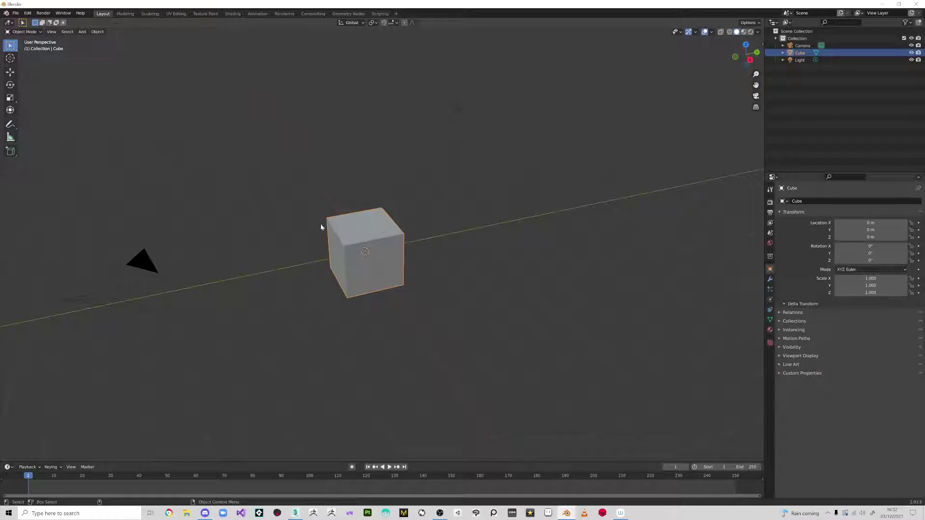
{"action": "left_click", "coordinate": [37, 33]}
{"action": "key", "text": "Tab"}
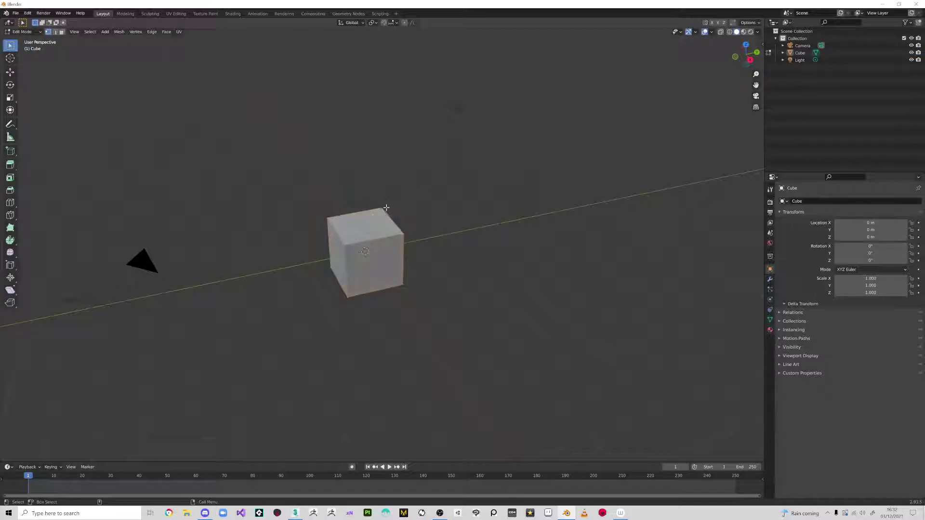
Step: Move the cube's upper rear corner vertex outward along the Y axis with the Move tool
{"action": "key", "text": "shift+space"}
{"action": "key", "text": "g"}
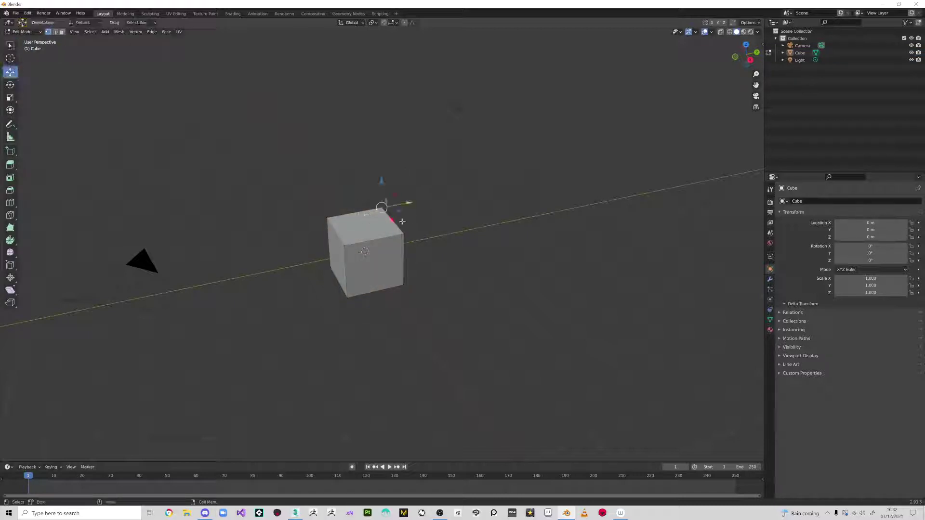
{"action": "mouse_move", "coordinate": [404, 204]}
{"action": "left_mouse_down"}
{"action": "mouse_move", "coordinate": [436, 192]}
{"action": "mouse_move", "coordinate": [392, 207]}
{"action": "mouse_move", "coordinate": [417, 202]}
{"action": "left_mouse_up"}
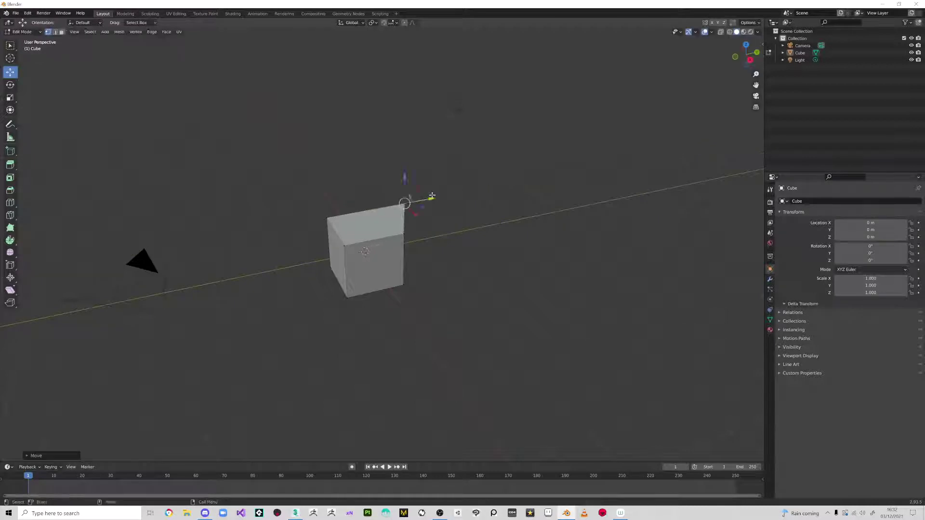
Step: Switch the active tool from Select to Move and on to Scale for the corner vertex
{"action": "key", "text": "w"}
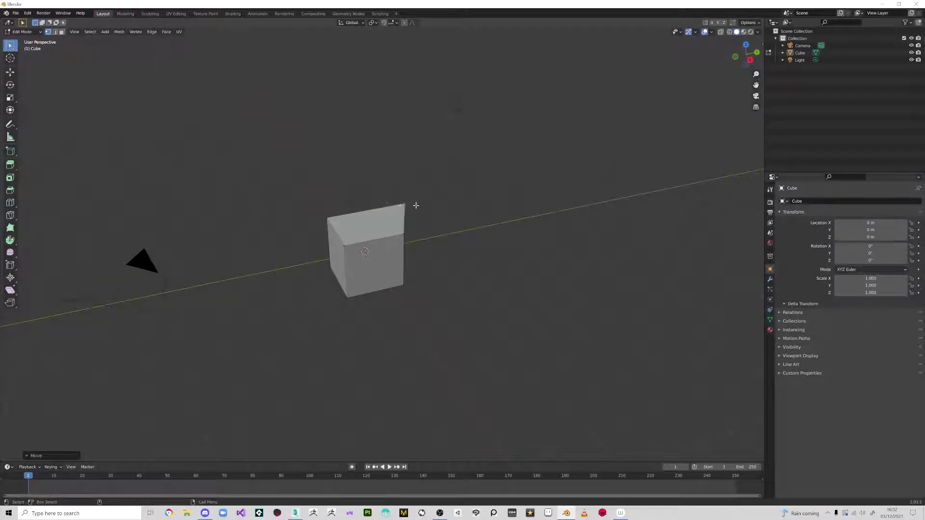
{"action": "key", "text": "shift+space"}
{"action": "key", "text": "g"}
{"action": "key", "text": "shift+space"}
{"action": "key", "text": "s"}
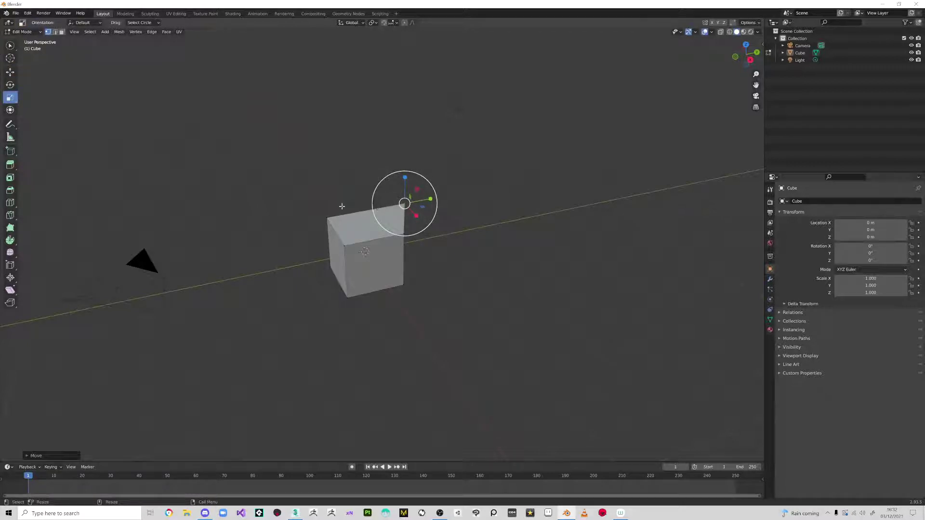
Step: Select the four corner vertices of the cube's top face with Select Circle
{"action": "middle_click_drag", "start_coordinate": [356, 204], "coordinate": [334, 188]}
{"action": "left_click_drag", "start_coordinate": [300, 199], "coordinate": [462, 254]}
{"action": "middle_click_drag", "start_coordinate": [440, 223], "coordinate": [453, 208]}
{"action": "key", "text": "w"}
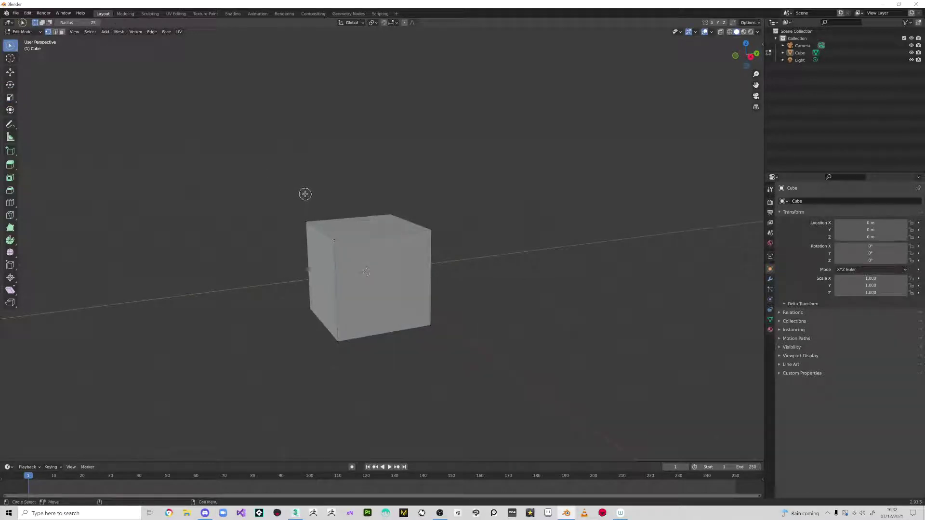
{"action": "left_click_drag", "start_coordinate": [312, 216], "coordinate": [351, 233]}
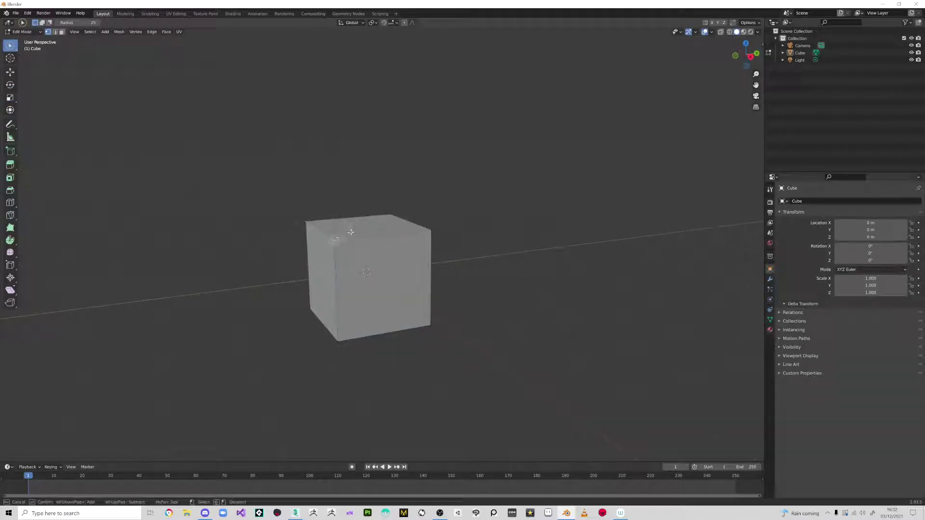
{"action": "left_click_drag", "start_coordinate": [403, 215], "coordinate": [427, 229]}
Step: Scale the cube's top face up slightly, and switch to the Rotate tool, undoing the last change made with it
{"action": "key", "text": "e"}
{"action": "key", "text": "r"}
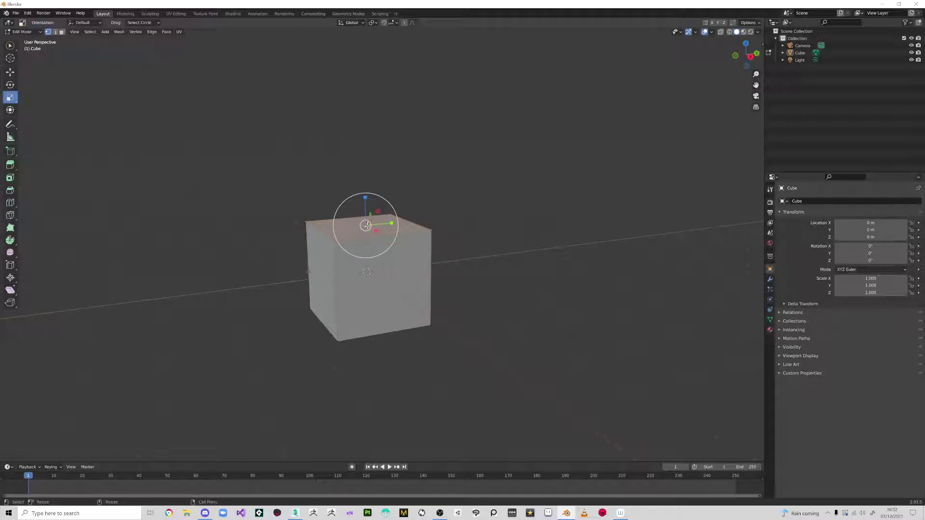
{"action": "left_click_drag", "start_coordinate": [367, 225], "coordinate": [351, 205]}
{"action": "key", "text": "e"}
{"action": "key", "text": "ctrl+z"}
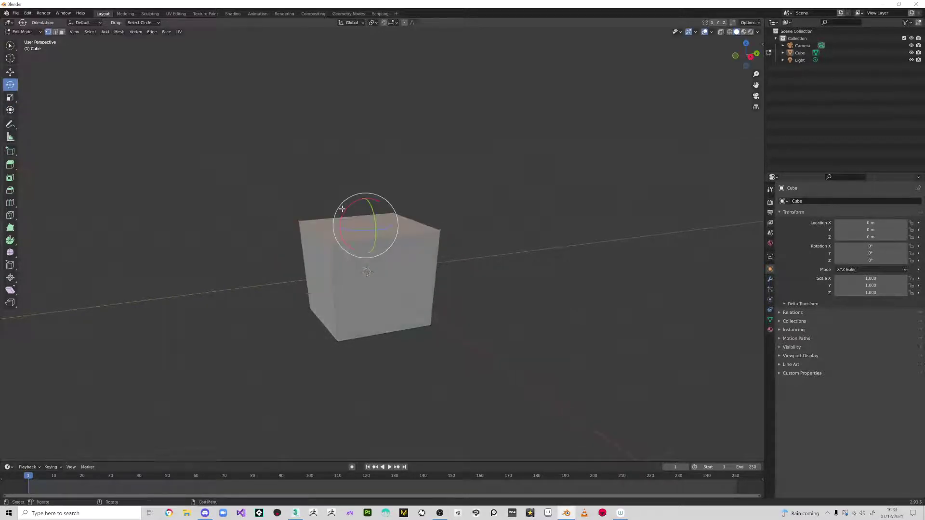
Step: Switch to the Move tool and try raising the cube's top face along the Z axis, undoing the move
{"action": "key", "text": "shift+space"}
{"action": "key", "text": "g"}
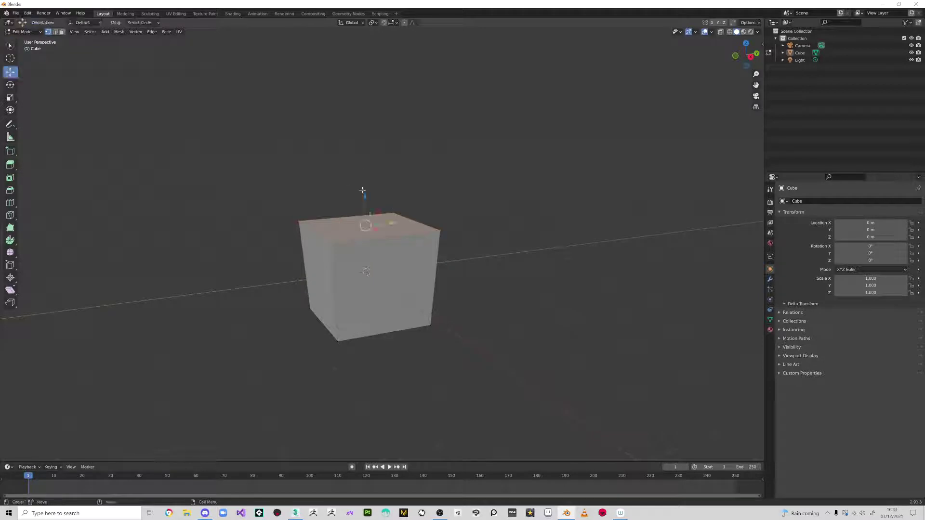
{"action": "left_click_drag", "start_coordinate": [363, 195], "coordinate": [364, 166]}
{"action": "key", "text": "ctrl+z"}
Step: Move the vertex pairs at the two opposite ends of the cube's top face outward along the Y axis
{"action": "middle_click_drag", "start_coordinate": [435, 161], "coordinate": [474, 167]}
{"action": "left_click", "coordinate": [418, 217], "text": "shift"}
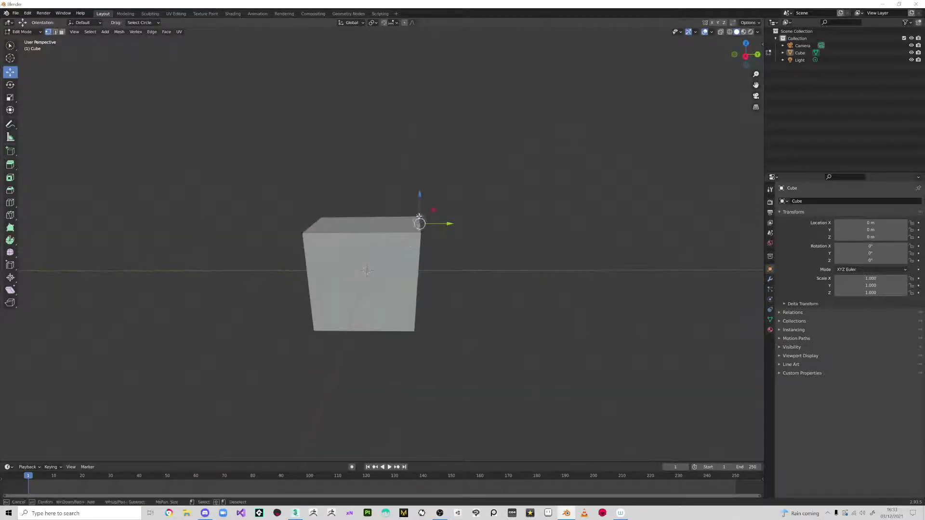
{"action": "left_click_drag", "start_coordinate": [447, 223], "coordinate": [554, 221]}
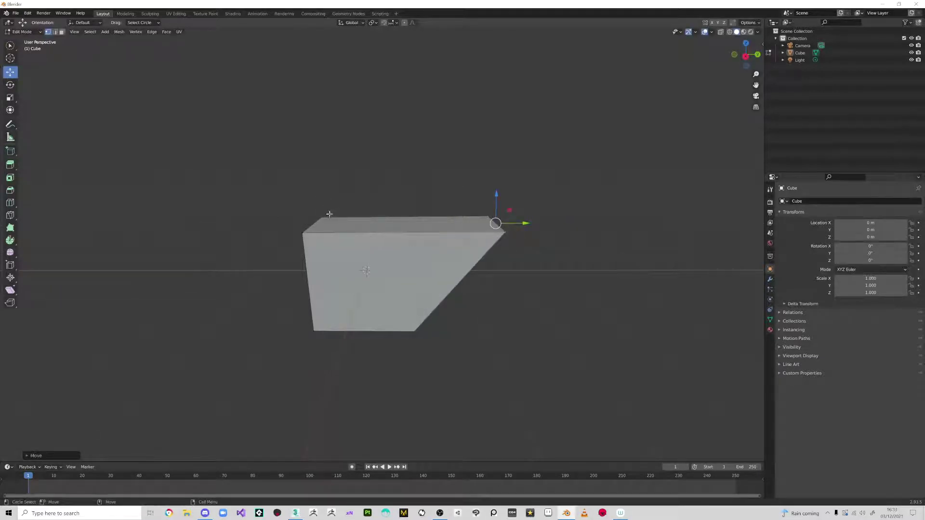
{"action": "left_click", "coordinate": [312, 225]}
{"action": "left_click_drag", "start_coordinate": [343, 224], "coordinate": [263, 224]}
Step: Stay in Edit Mode and set the mesh selection mode to Face select
{"action": "middle_click_drag", "start_coordinate": [263, 224], "coordinate": [354, 245]}
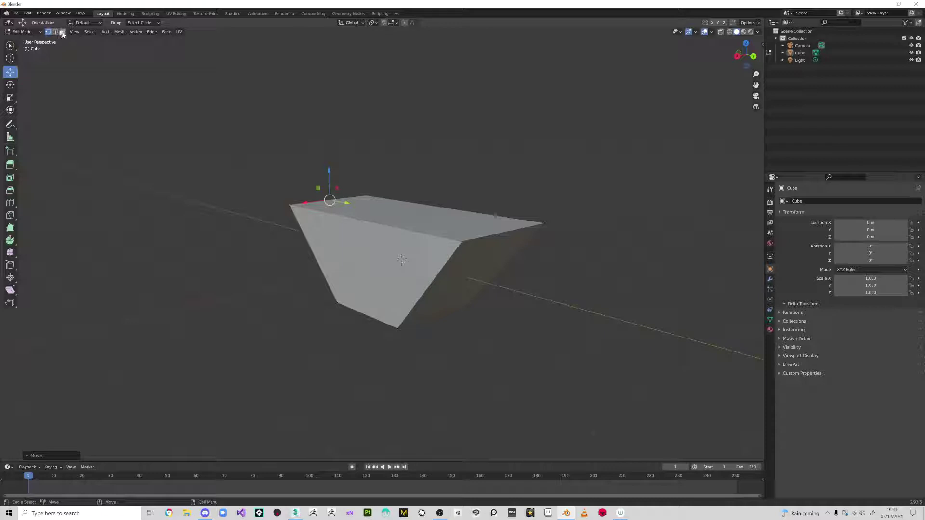
{"action": "left_click", "coordinate": [62, 32]}
{"action": "left_click", "coordinate": [23, 32]}
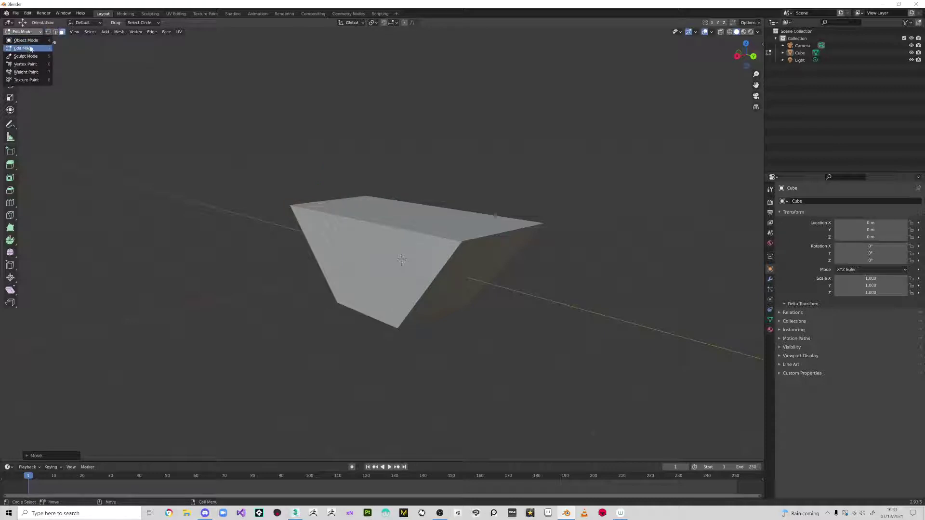
{"action": "left_click", "coordinate": [32, 49]}
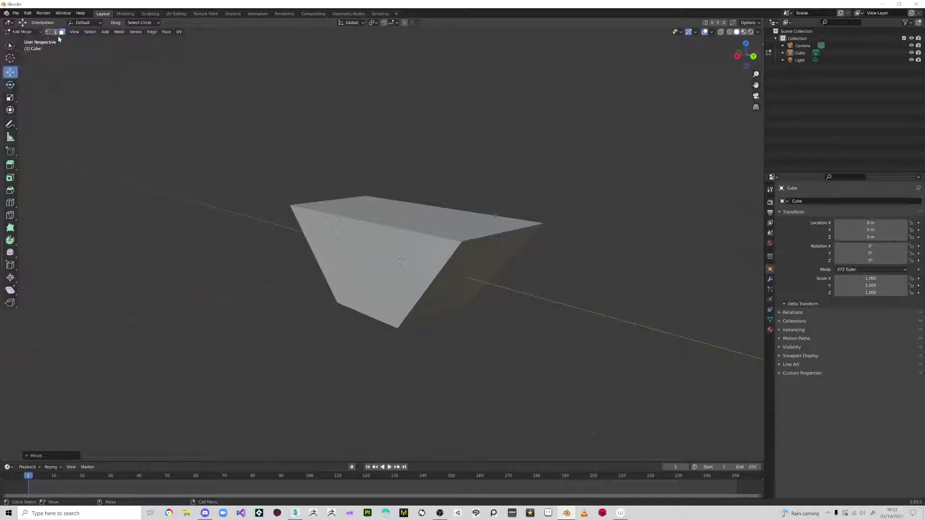
{"action": "left_click", "coordinate": [55, 33]}
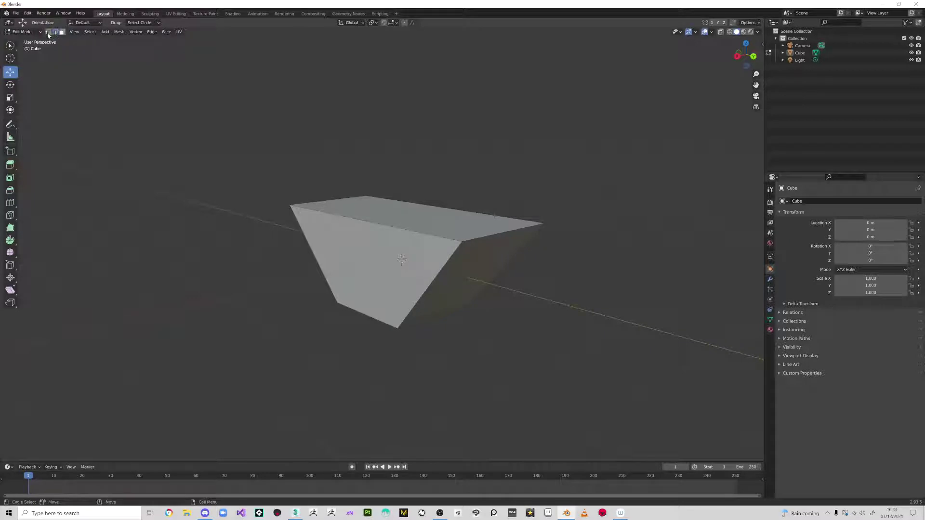
{"action": "left_click", "coordinate": [41, 32]}
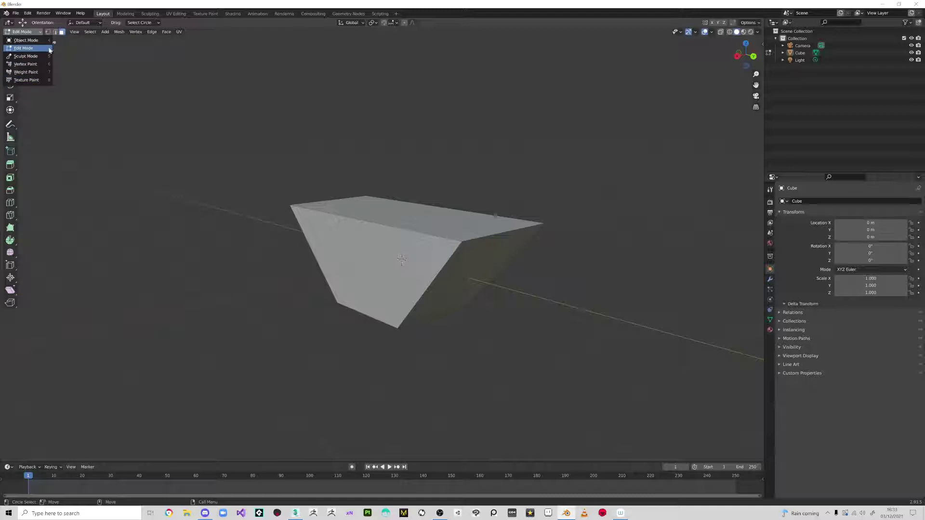
{"action": "left_click", "coordinate": [52, 49]}
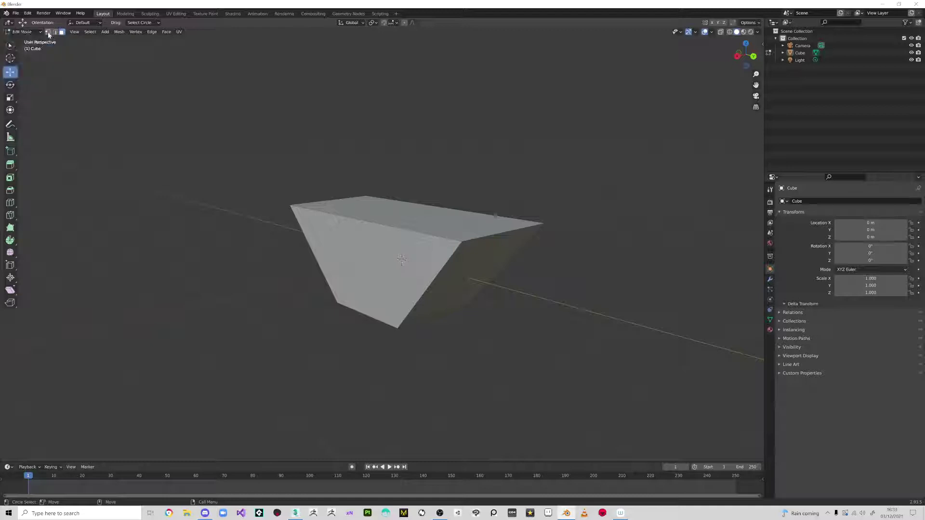
{"action": "left_click", "coordinate": [55, 32]}
{"action": "left_click", "coordinate": [362, 268]}
{"action": "left_click_drag", "start_coordinate": [378, 254], "coordinate": [382, 254]}
{"action": "right_click", "coordinate": [386, 261]}
{"action": "left_click", "coordinate": [466, 304]}
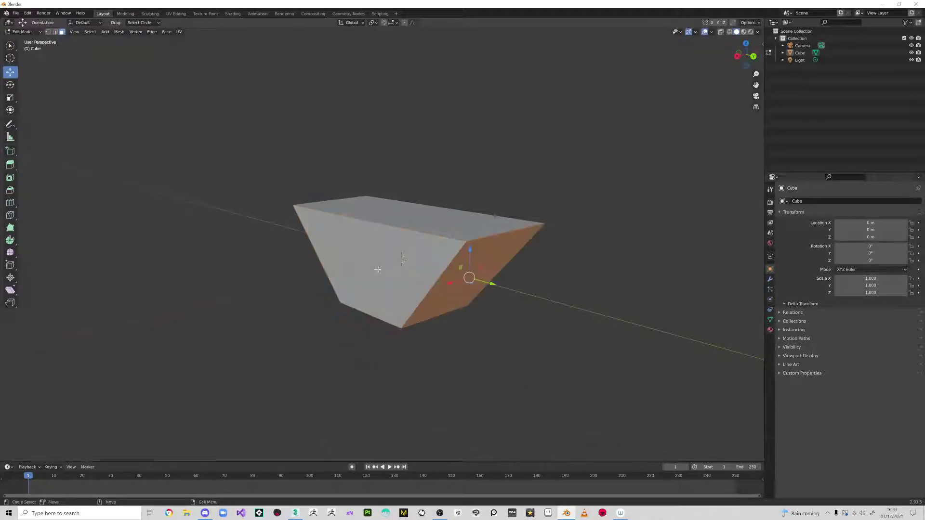
{"action": "right_click", "coordinate": [379, 260]}
{"action": "key", "text": "Escape"}
Step: Select the large trapezoidal side face and extrude it outward with Extrude Faces
{"action": "left_click", "coordinate": [382, 255]}
{"action": "right_click", "coordinate": [377, 257]}
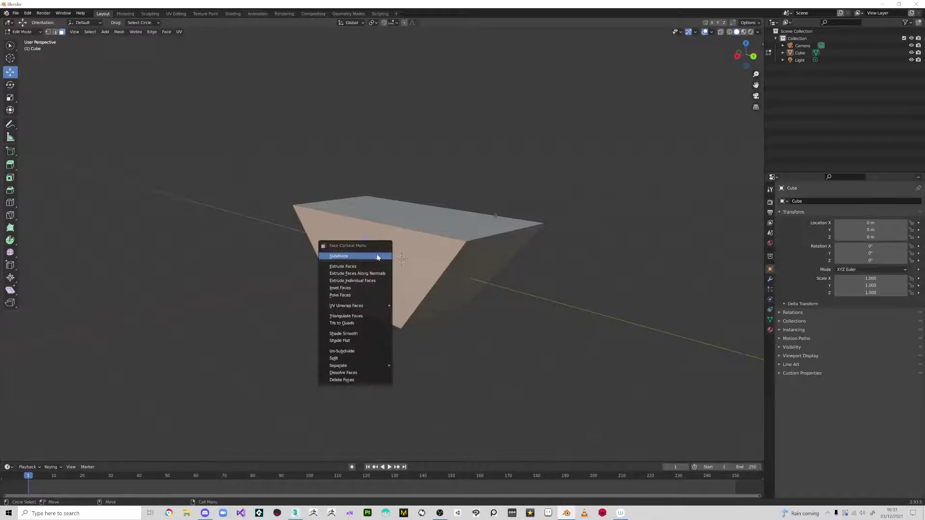
{"action": "left_click", "coordinate": [350, 266]}
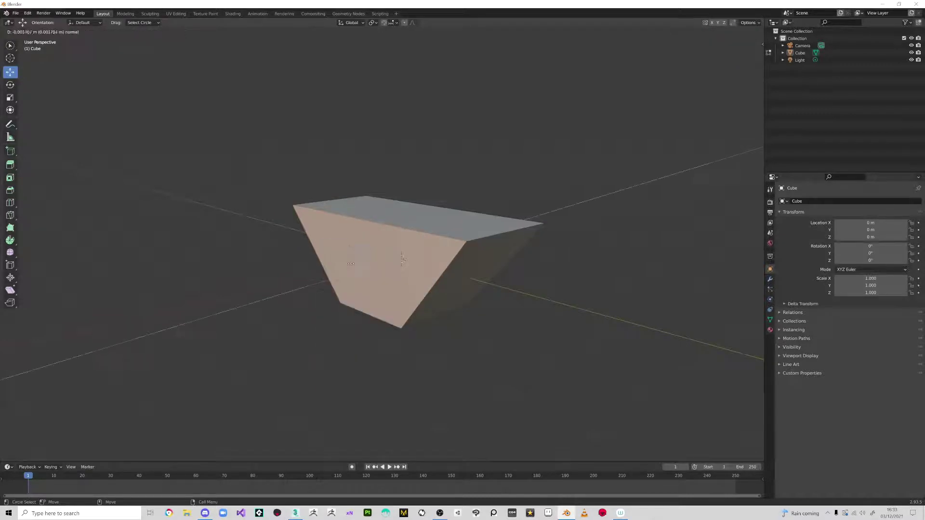
{"action": "left_click", "coordinate": [401, 259]}
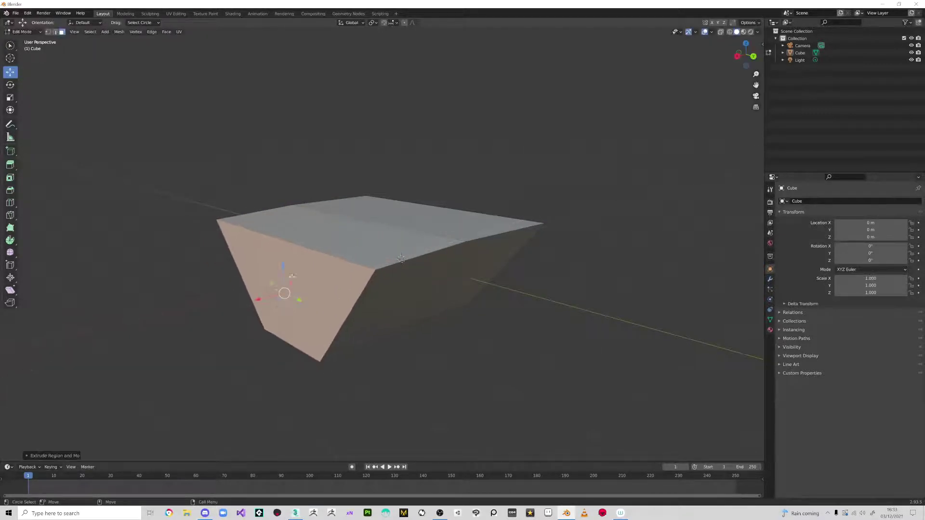
Step: Select the top face of the newly extruded section and extrude it upward with Extrude Faces to form a raised block
{"action": "left_click", "coordinate": [335, 238]}
{"action": "left_click_drag", "start_coordinate": [320, 212], "coordinate": [328, 182]}
{"action": "right_click", "coordinate": [352, 239]}
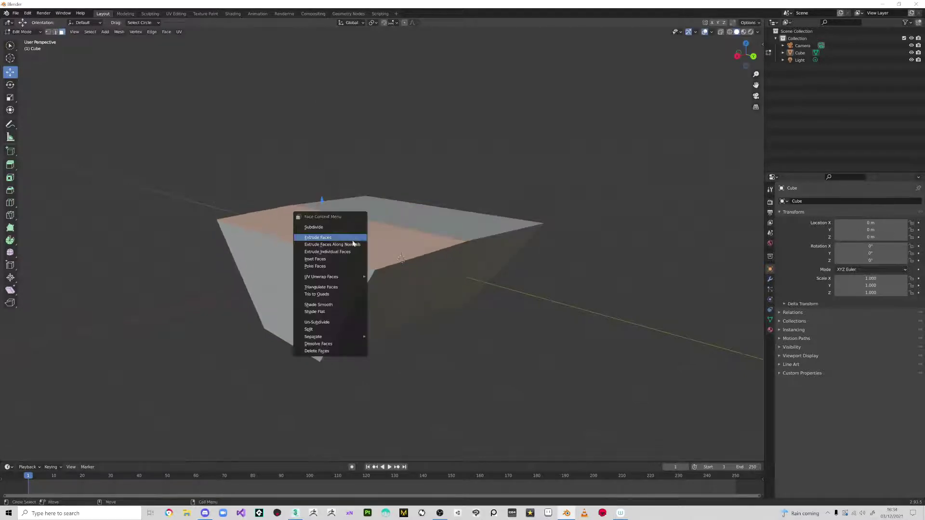
{"action": "left_click", "coordinate": [311, 238]}
{"action": "left_click", "coordinate": [429, 152]}
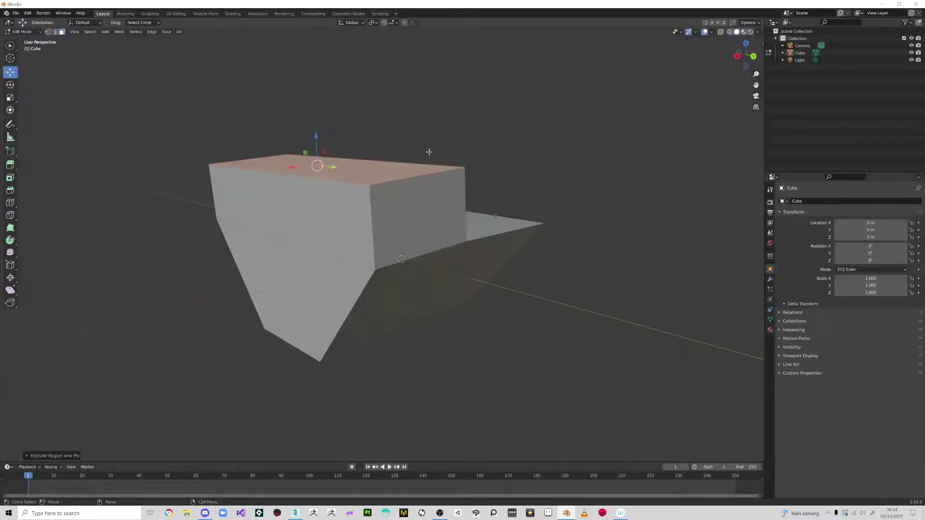
Step: Raise the block's top face along the Z axis with the Move tool and extrude it further upward
{"action": "mouse_move", "coordinate": [428, 151]}
{"action": "middle_mouse_down"}
{"action": "mouse_move", "coordinate": [415, 159]}
{"action": "mouse_move", "coordinate": [441, 162]}
{"action": "middle_mouse_up"}
{"action": "key", "text": "shift+space"}
{"action": "key", "text": "r"}
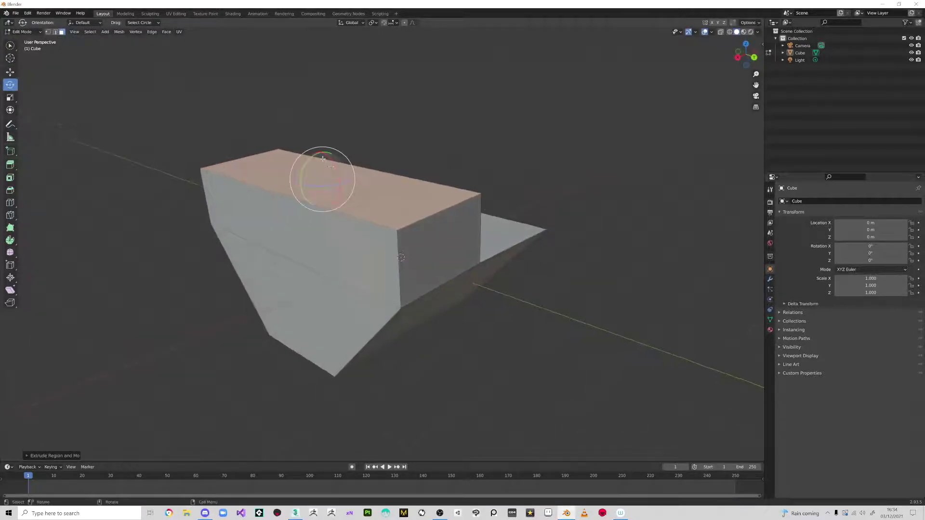
{"action": "key", "text": "w"}
{"action": "key", "text": "q"}
{"action": "key", "text": "w"}
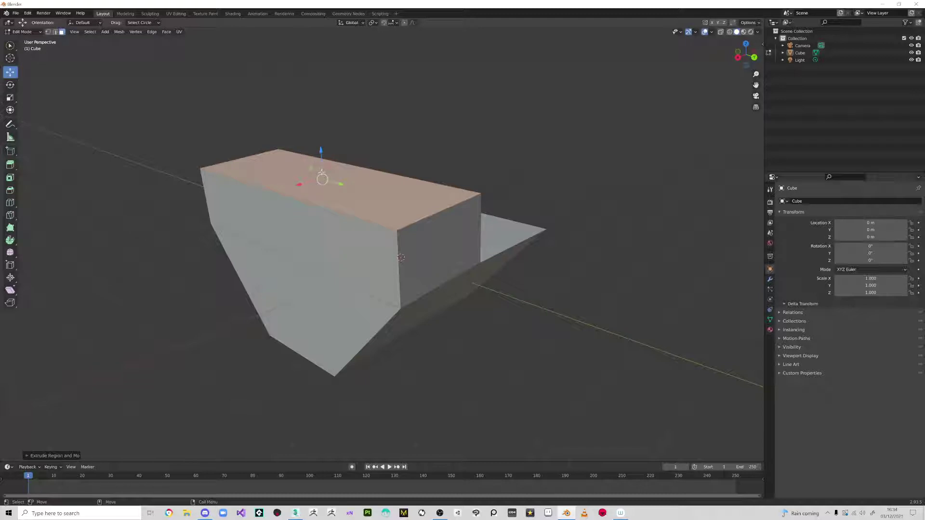
{"action": "left_click_drag", "start_coordinate": [320, 153], "coordinate": [322, 77]}
{"action": "key", "text": "ctrl+e"}
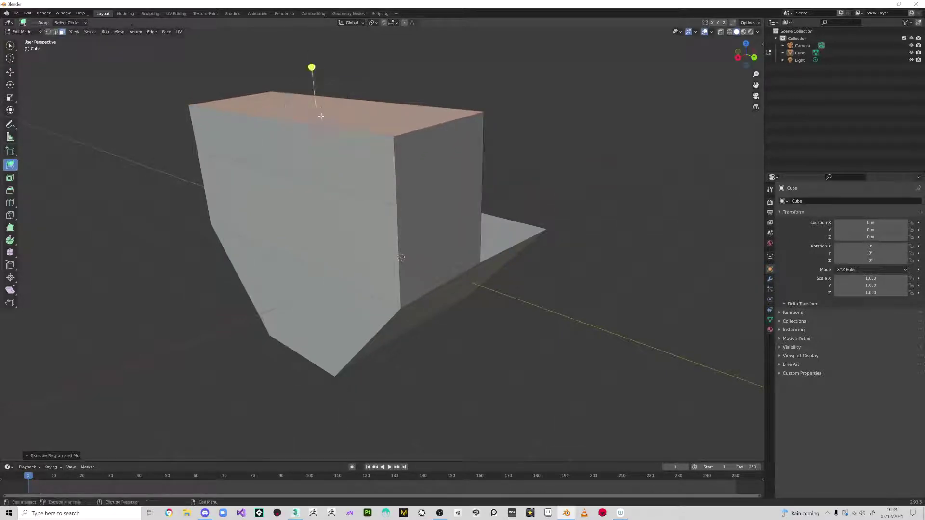
Step: Select the upper face at the end of the raised block and extrude it outward with Extrude Along Normals as an overhang
{"action": "left_click", "coordinate": [347, 83]}
{"action": "middle_click_drag", "start_coordinate": [350, 89], "coordinate": [423, 155]}
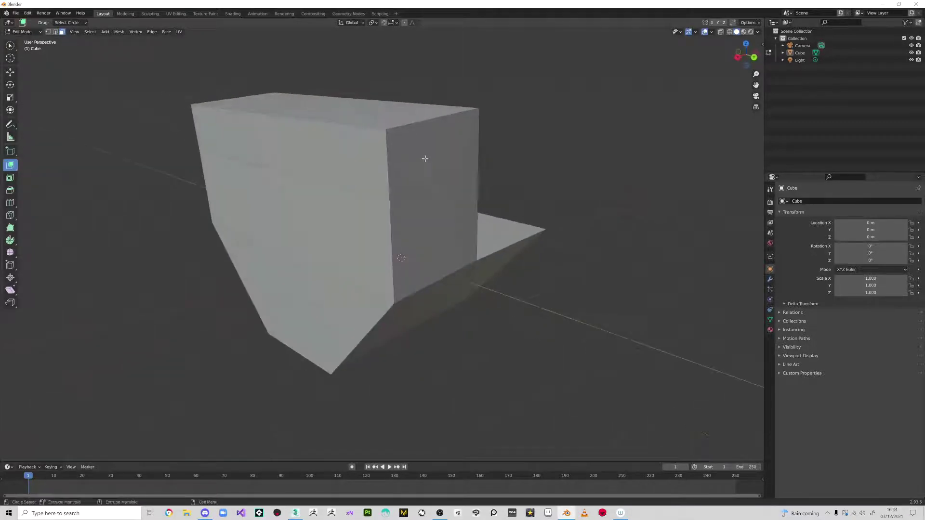
{"action": "left_click", "coordinate": [466, 156]}
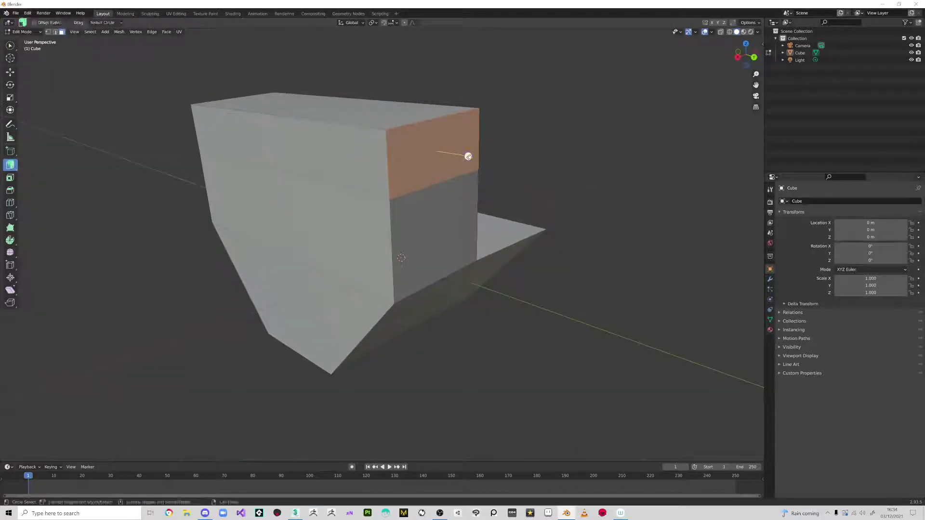
{"action": "left_click_drag", "start_coordinate": [468, 156], "coordinate": [558, 170]}
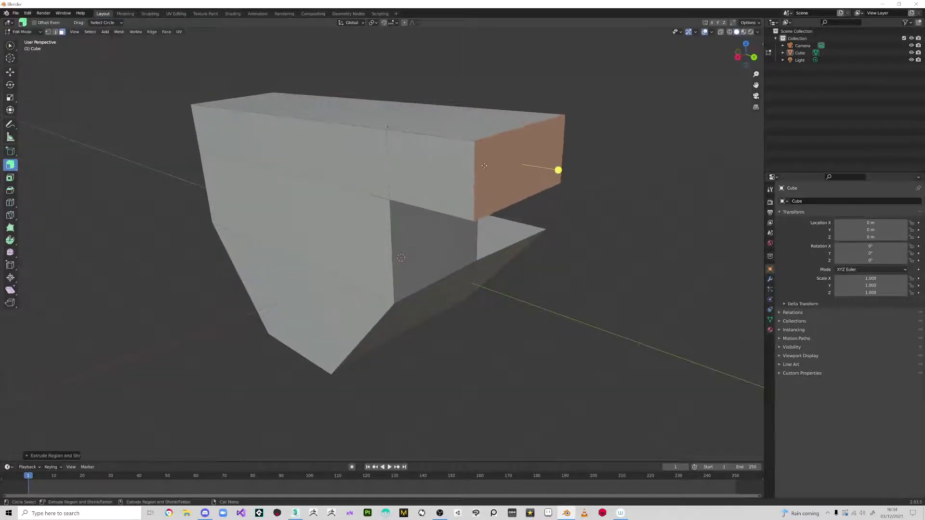
Step: Select the top face of the overhang and extrude it slightly upward along its normal
{"action": "left_click", "coordinate": [507, 122]}
{"action": "left_click_drag", "start_coordinate": [476, 82], "coordinate": [477, 66]}
{"action": "middle_click_drag", "start_coordinate": [477, 66], "coordinate": [499, 195]}
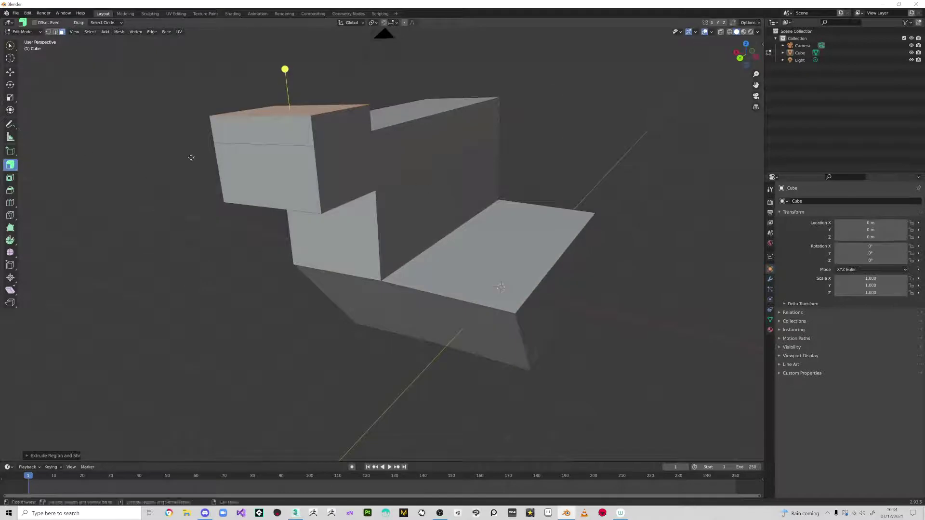
Step: Choose the Extrude to Cursor tool, try it on the overhang's top face, and undo the result
{"action": "key", "text": "w"}
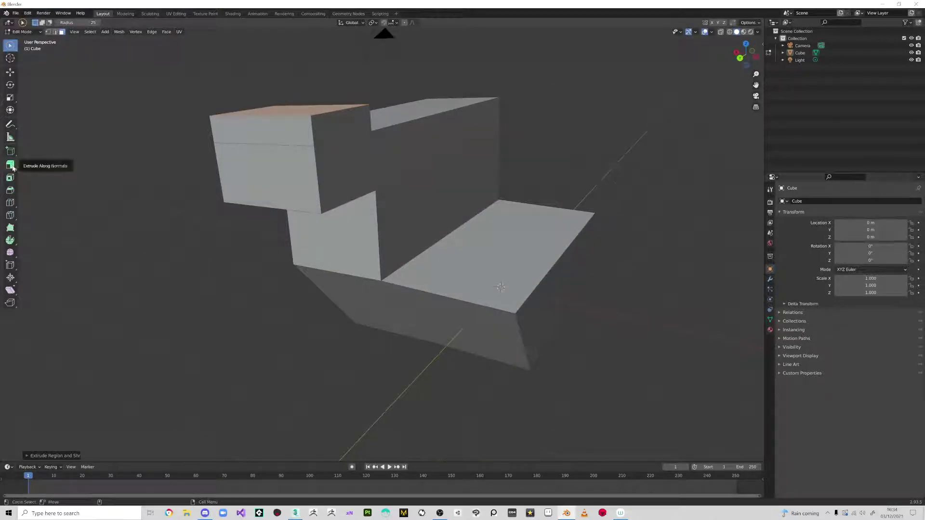
{"action": "left_click", "coordinate": [10, 166]}
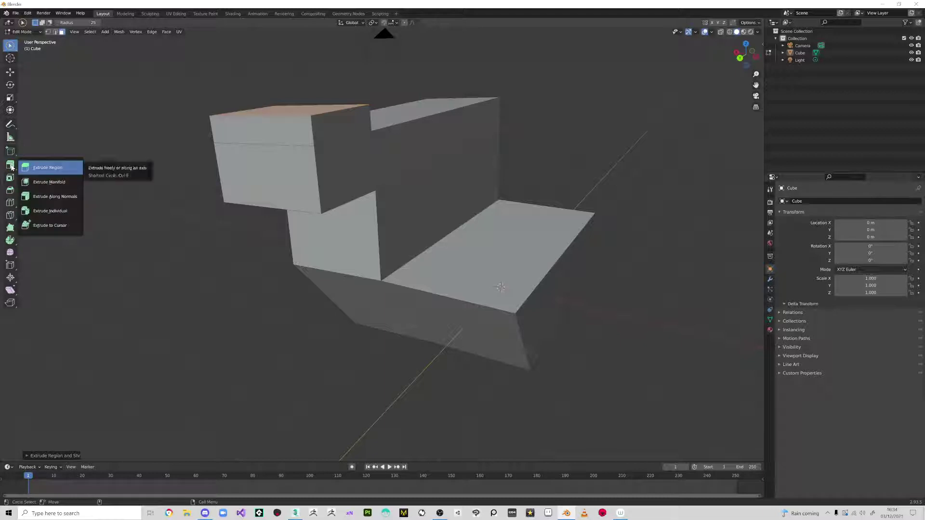
{"action": "left_click_drag", "start_coordinate": [11, 166], "coordinate": [38, 181]}
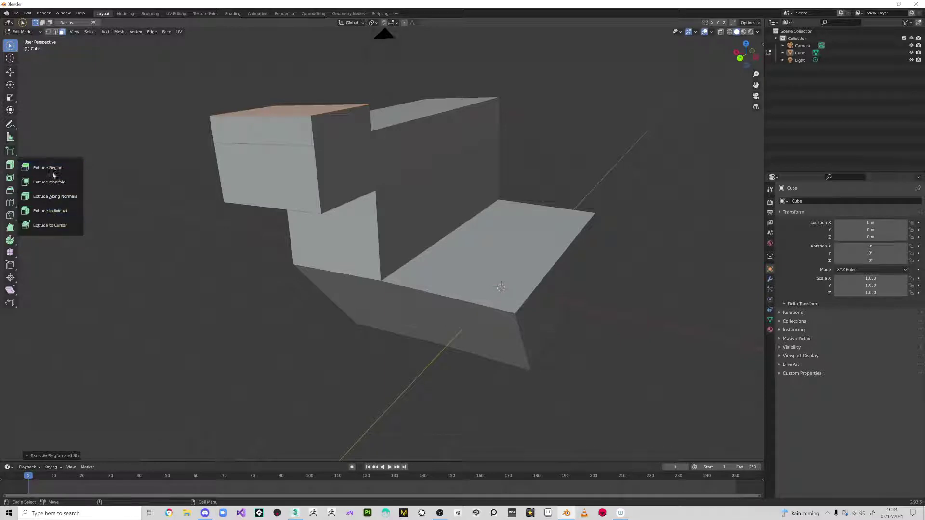
{"action": "left_click", "coordinate": [50, 225]}
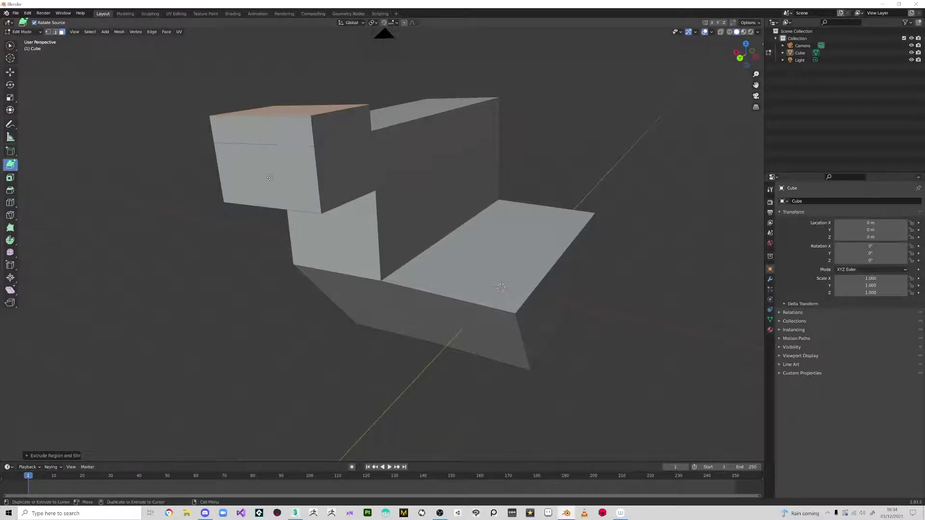
{"action": "left_click_drag", "start_coordinate": [269, 178], "coordinate": [278, 61]}
{"action": "key", "text": "ctrl+z"}
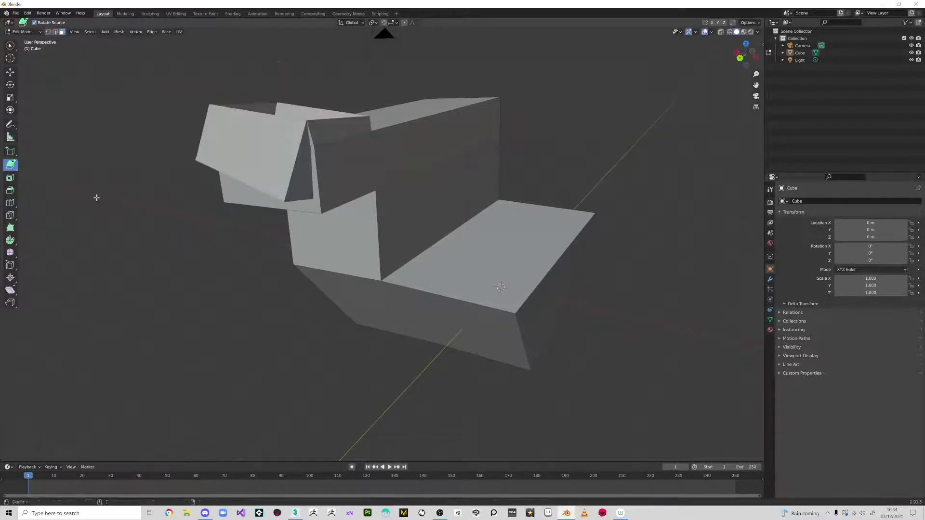
{"action": "key", "text": "ctrl+z"}
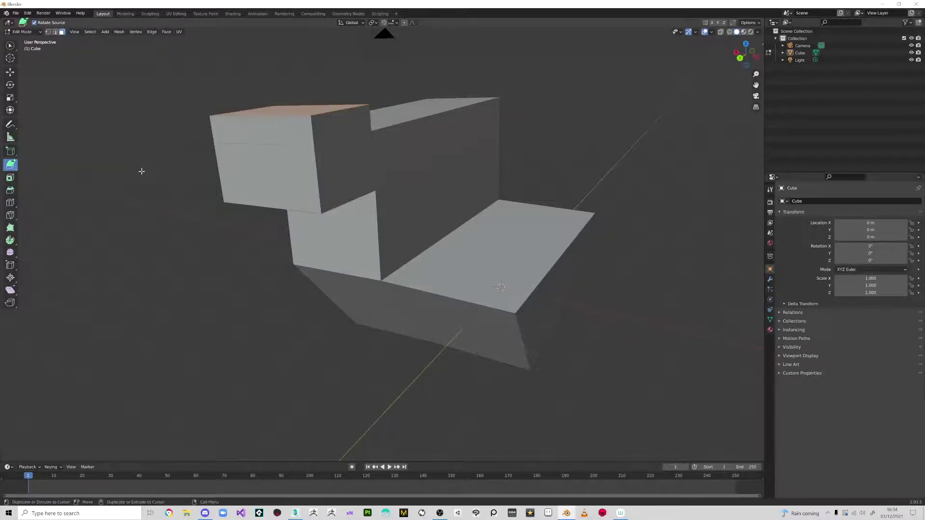
Step: Select only the upper face on the raised block's long side and inset it with the Inset Faces tool
{"action": "left_click", "coordinate": [10, 177]}
{"action": "left_click_drag", "start_coordinate": [562, 139], "coordinate": [539, 139], "text": "alt"}
{"action": "key", "text": "q"}
{"action": "middle_click_drag", "start_coordinate": [263, 256], "coordinate": [260, 252]}
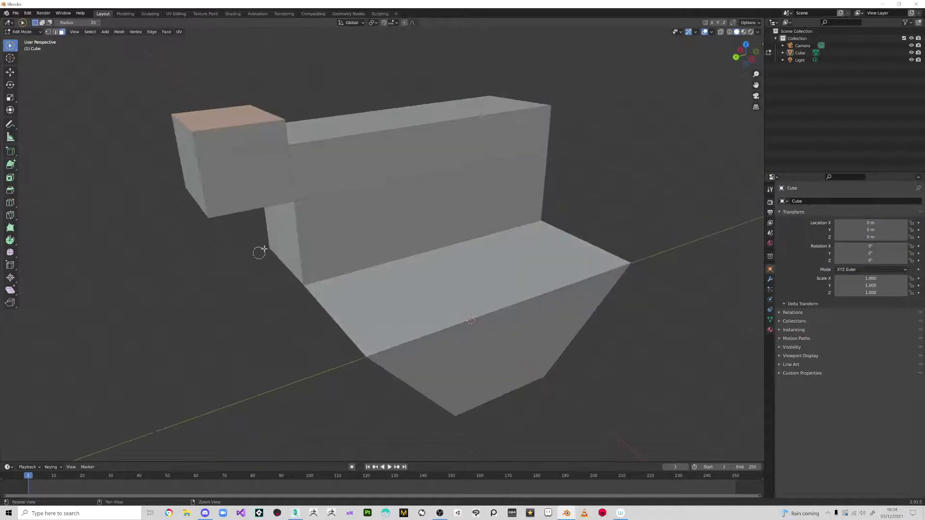
{"action": "left_click_drag", "start_coordinate": [403, 152], "coordinate": [430, 187]}
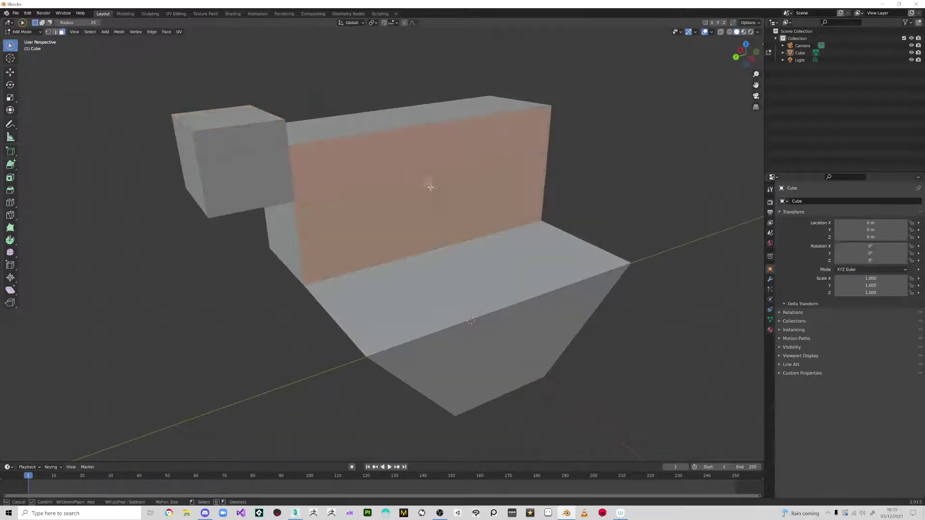
{"action": "left_click_drag", "start_coordinate": [433, 156], "coordinate": [378, 212]}
{"action": "key", "text": "ctrl+z"}
{"action": "left_click", "coordinate": [425, 150]}
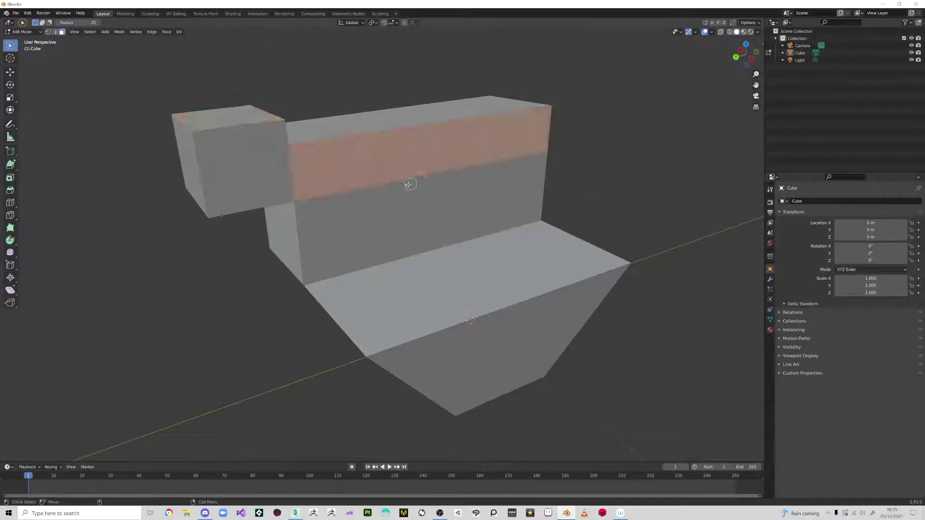
{"action": "left_click", "coordinate": [10, 177]}
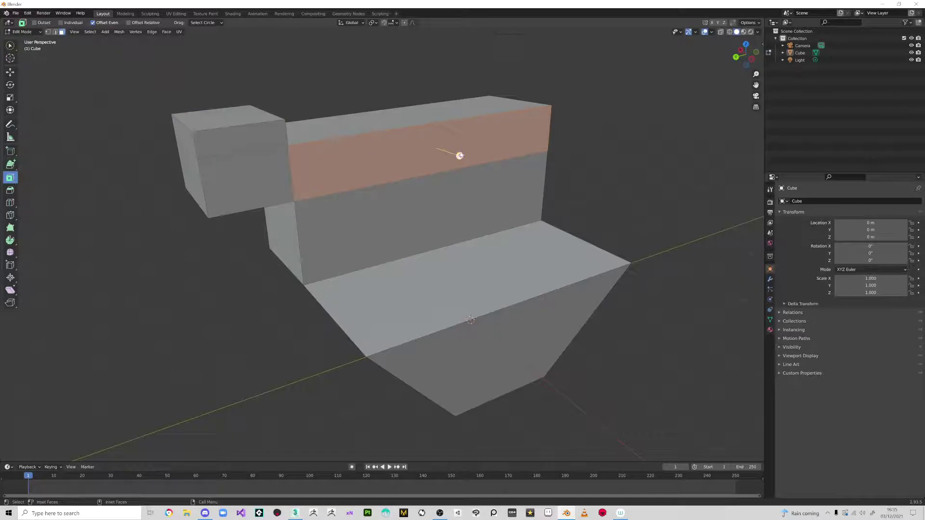
{"action": "left_click_drag", "start_coordinate": [460, 155], "coordinate": [486, 168]}
{"action": "left_click_drag", "start_coordinate": [432, 94], "coordinate": [419, 168]}
{"action": "left_click_drag", "start_coordinate": [273, 282], "coordinate": [278, 279], "text": "alt"}
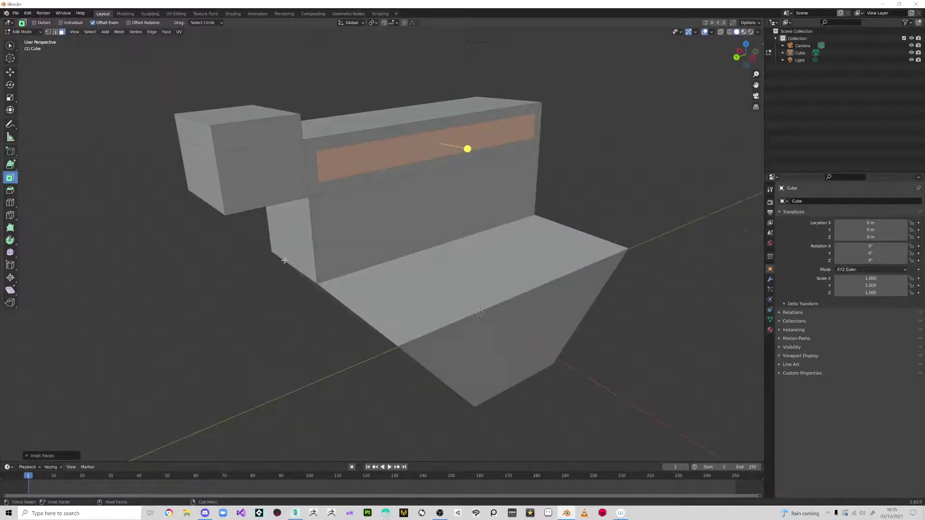
Step: Extrude the inset face on the raised block's long side outward with Extrude Region to form a ledge
{"action": "key", "text": "ctrl+e"}
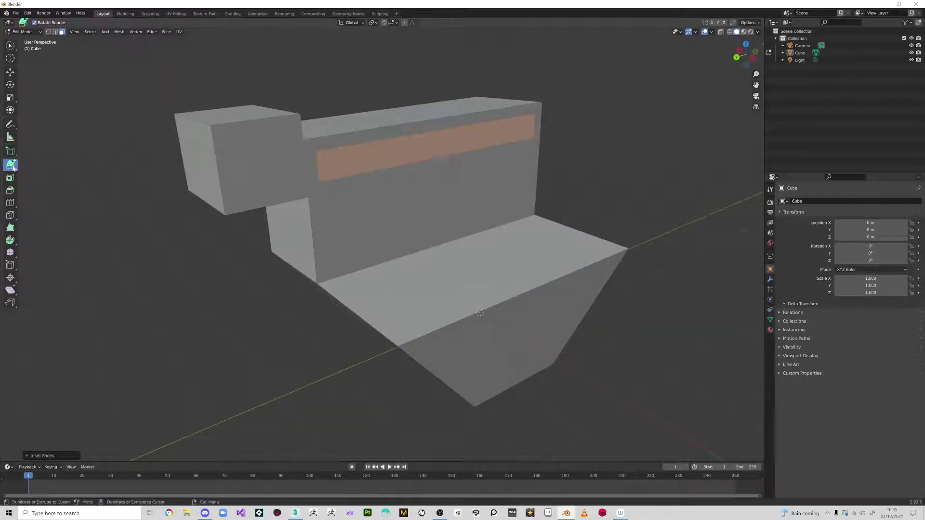
{"action": "left_click_drag", "start_coordinate": [13, 167], "coordinate": [34, 166]}
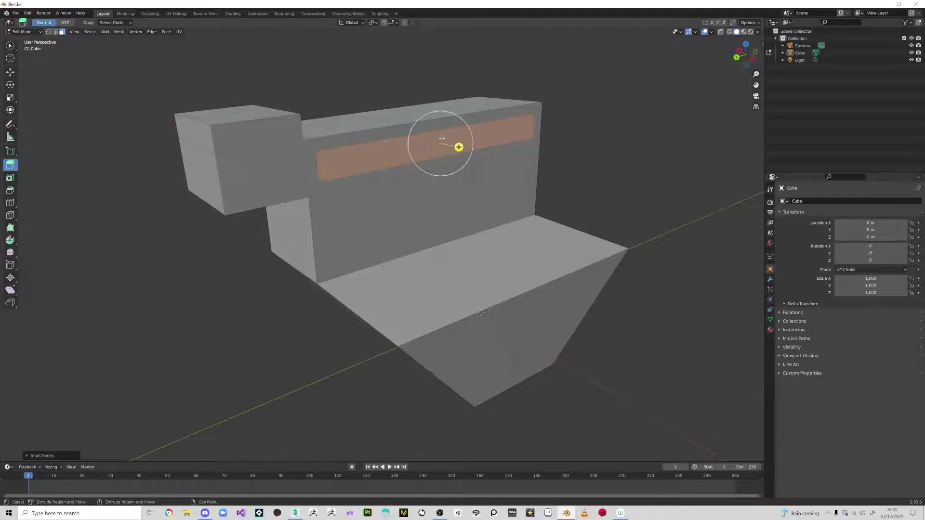
{"action": "left_click_drag", "start_coordinate": [458, 146], "coordinate": [485, 151]}
{"action": "left_click", "coordinate": [637, 182]}
{"action": "middle_click_drag", "start_coordinate": [637, 182], "coordinate": [608, 240]}
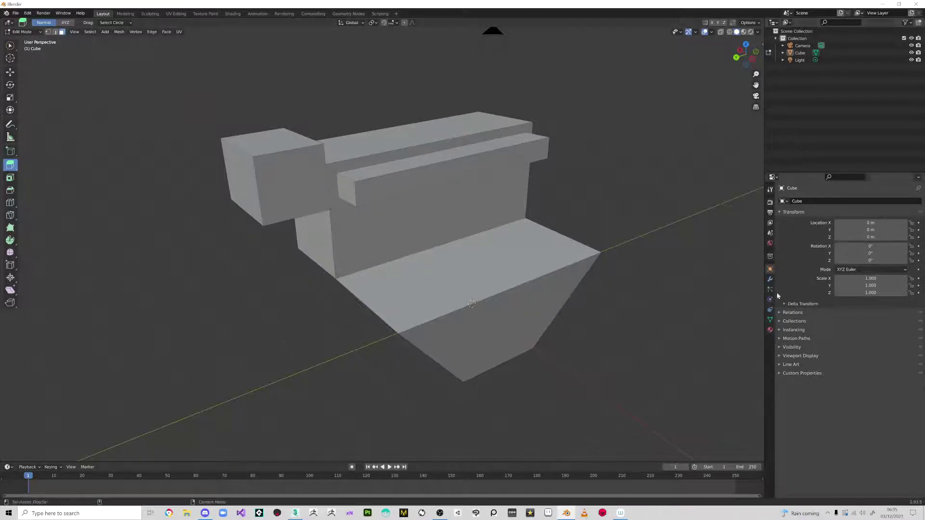
Step: Try a Triangulate modifier on the cube and remove it
{"action": "left_click", "coordinate": [799, 52]}
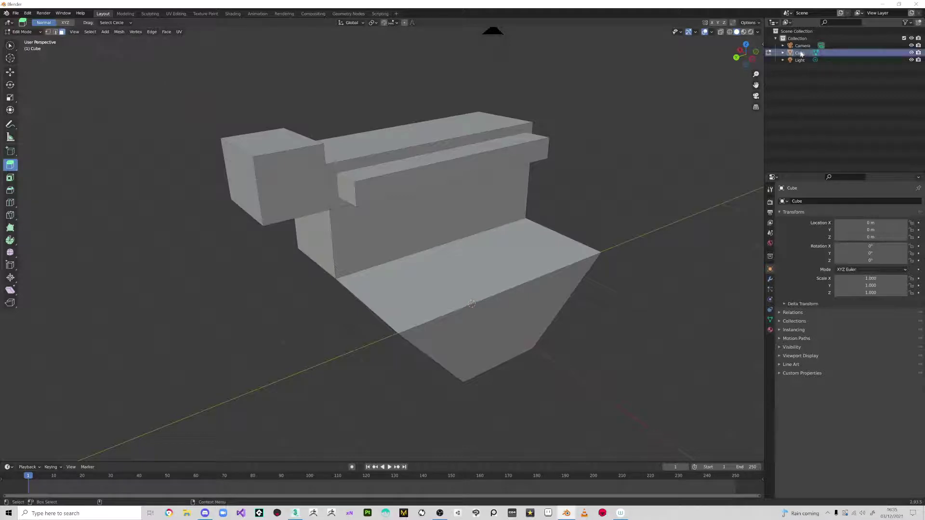
{"action": "left_click", "coordinate": [769, 280]}
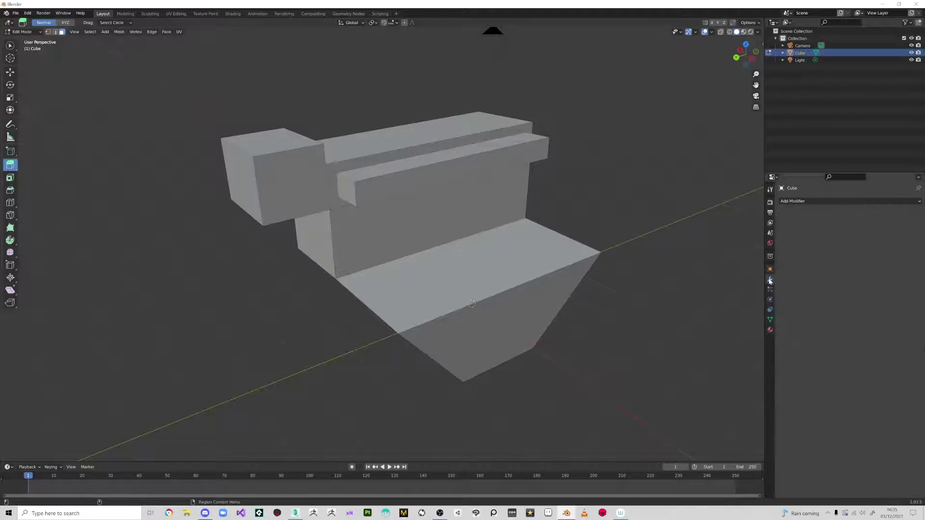
{"action": "left_click", "coordinate": [832, 203]}
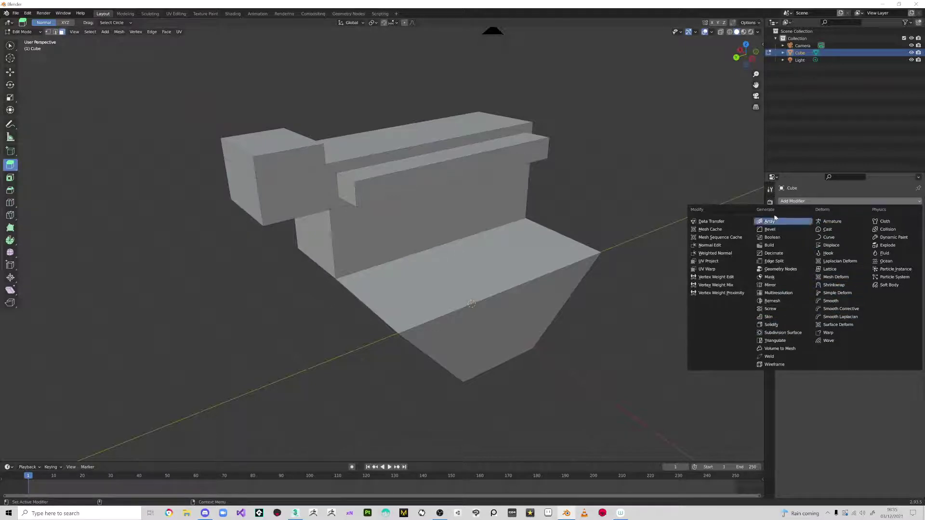
{"action": "left_click", "coordinate": [780, 341]}
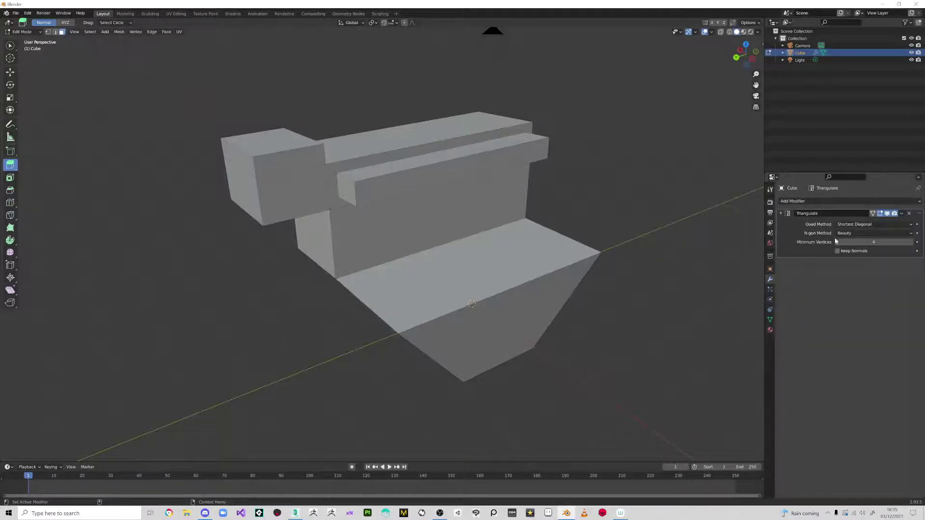
{"action": "left_click", "coordinate": [910, 214]}
Step: Add a Subdivision Surface modifier to the cube and inspect the smoothed shape from several sides
{"action": "left_click", "coordinate": [790, 201]}
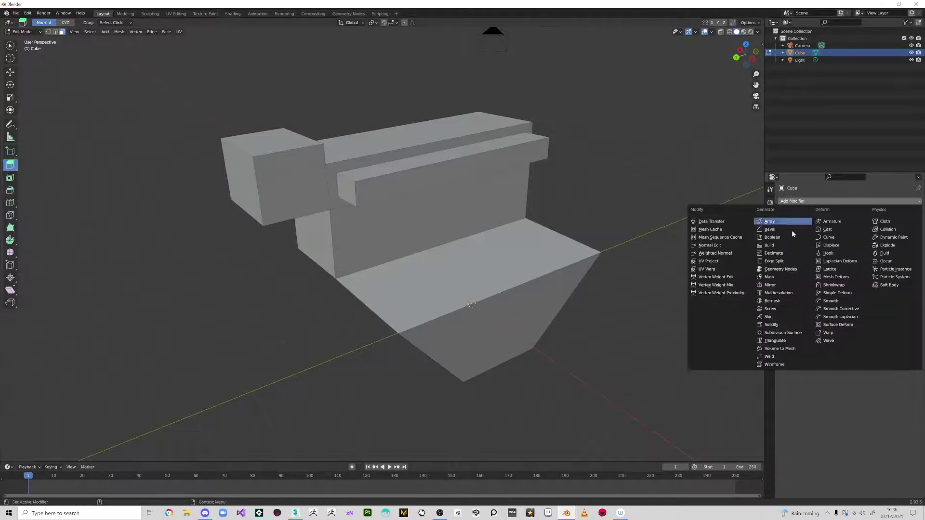
{"action": "left_click", "coordinate": [781, 333]}
{"action": "middle_click_drag", "start_coordinate": [620, 256], "coordinate": [343, 190]}
{"action": "middle_click_drag", "start_coordinate": [615, 196], "coordinate": [310, 123]}
{"action": "middle_click_drag", "start_coordinate": [354, 225], "coordinate": [723, 39]}
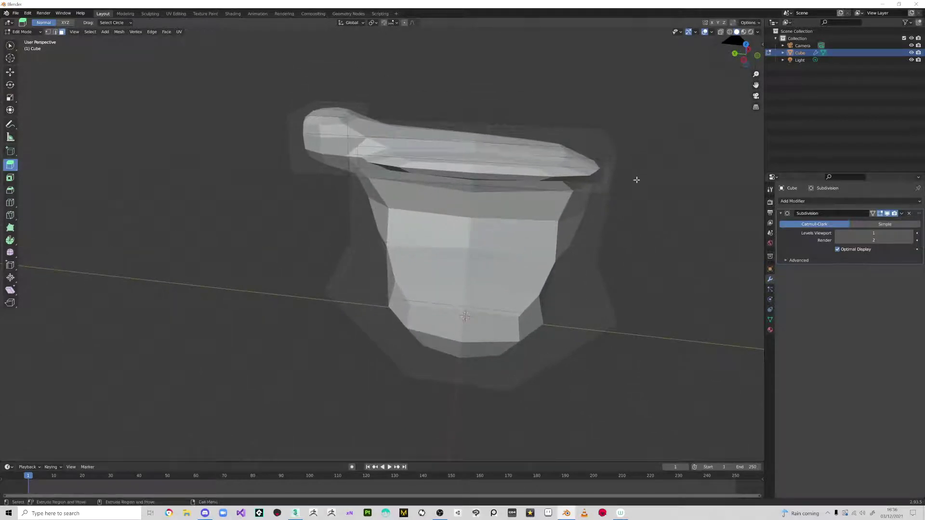
Step: Turn off Use Creases and set UV Smooth to None in the Subdivision modifier's advanced options, keeping Boundary Smooth at All
{"action": "left_click", "coordinate": [789, 263]}
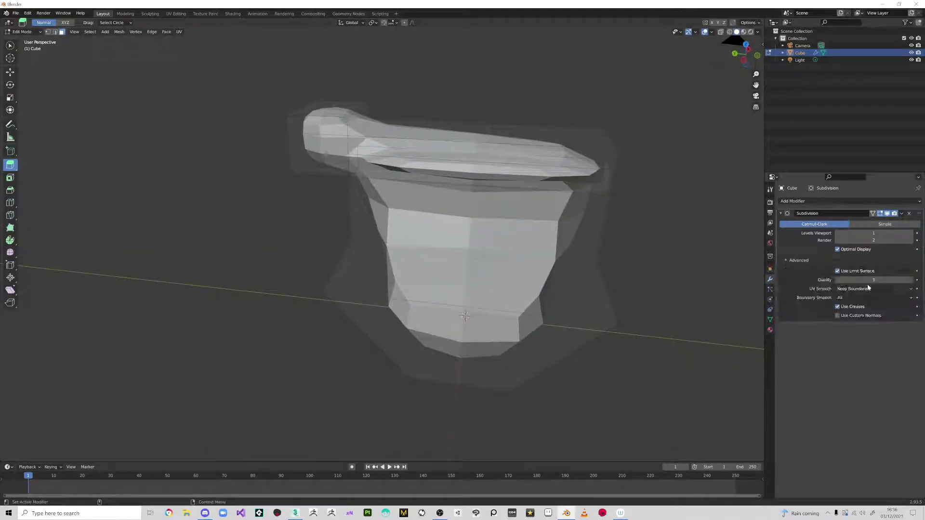
{"action": "left_click", "coordinate": [837, 316]}
{"action": "left_click", "coordinate": [838, 307]}
{"action": "left_click", "coordinate": [850, 297]}
{"action": "left_click", "coordinate": [856, 309]}
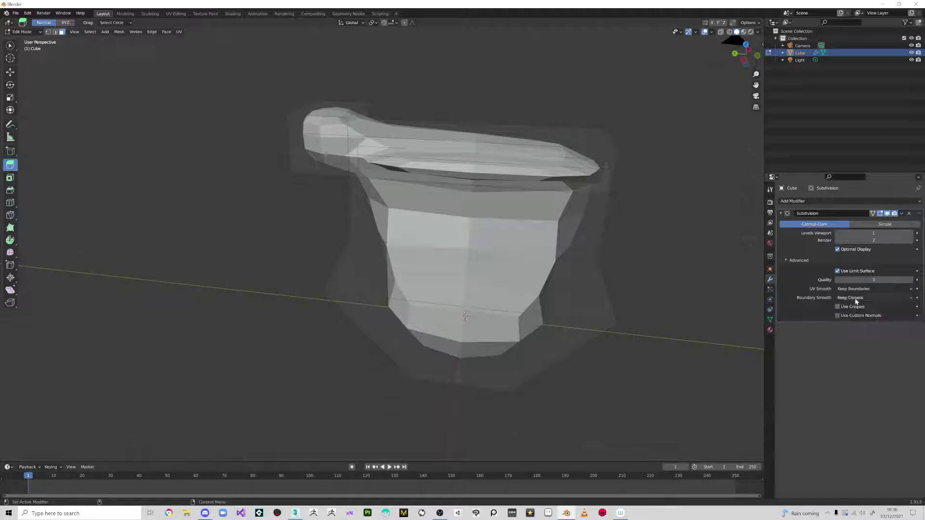
{"action": "left_click", "coordinate": [855, 289]}
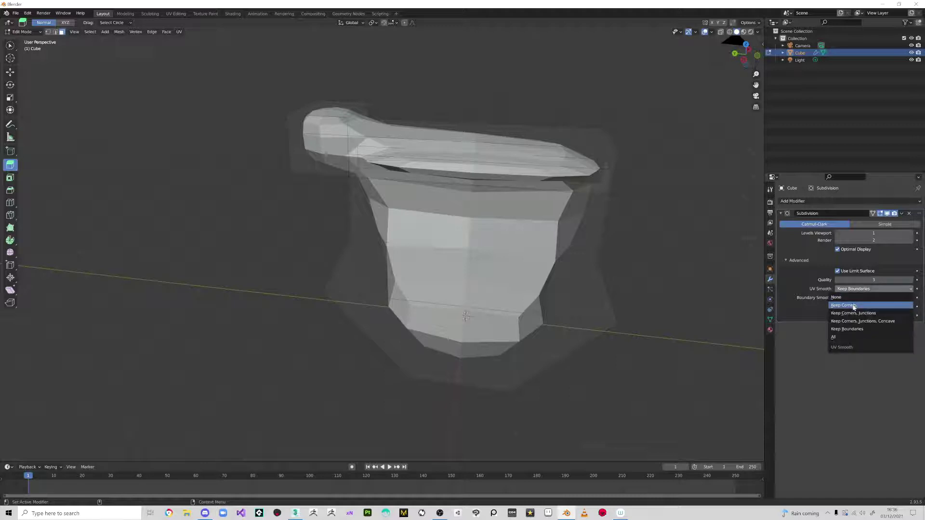
{"action": "left_click", "coordinate": [854, 307]}
{"action": "left_click", "coordinate": [852, 289]}
{"action": "left_click", "coordinate": [853, 297]}
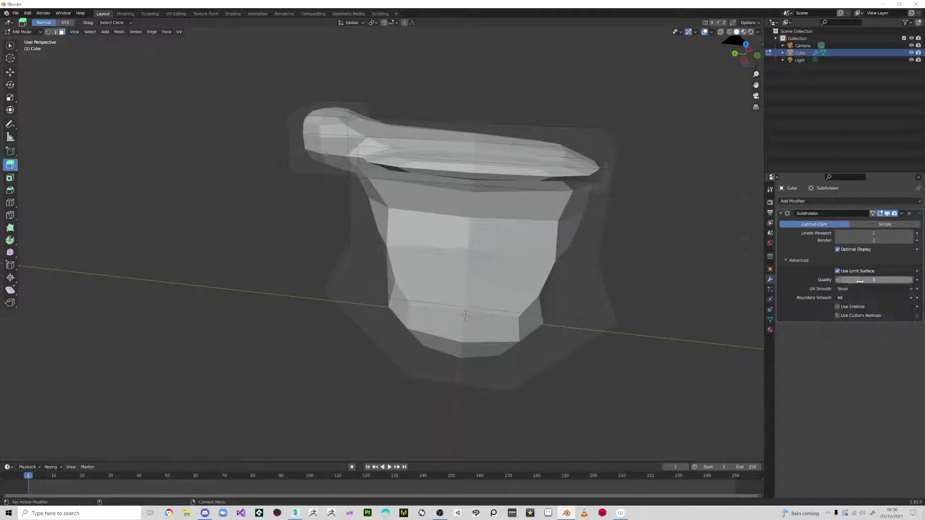
Step: Adjust the Subdivision modifier's Quality and toggle Use Limit Surface to compare its effect, leaving it off
{"action": "mouse_move", "coordinate": [865, 280]}
{"action": "left_mouse_down"}
{"action": "mouse_move", "coordinate": [854, 281]}
{"action": "mouse_move", "coordinate": [873, 279]}
{"action": "left_mouse_up"}
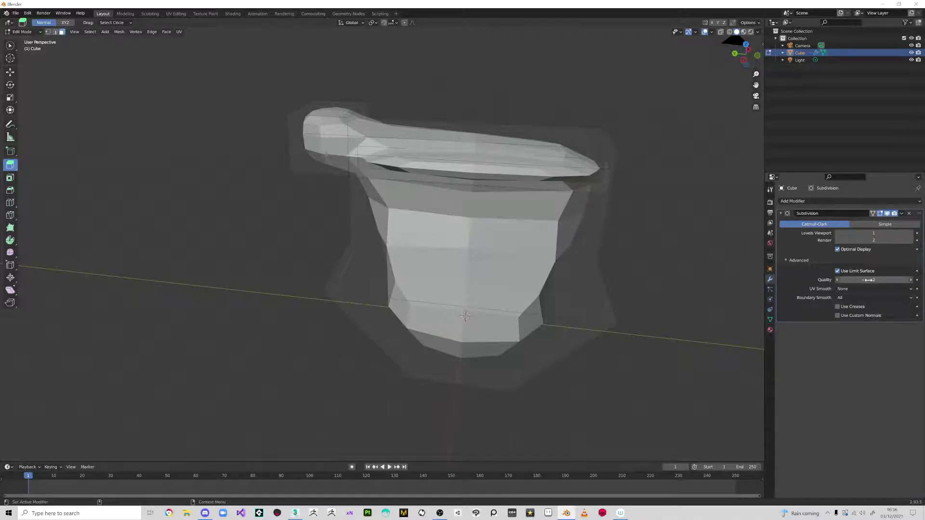
{"action": "left_click", "coordinate": [837, 271]}
{"action": "left_click", "coordinate": [838, 272]}
{"action": "left_click", "coordinate": [838, 272]}
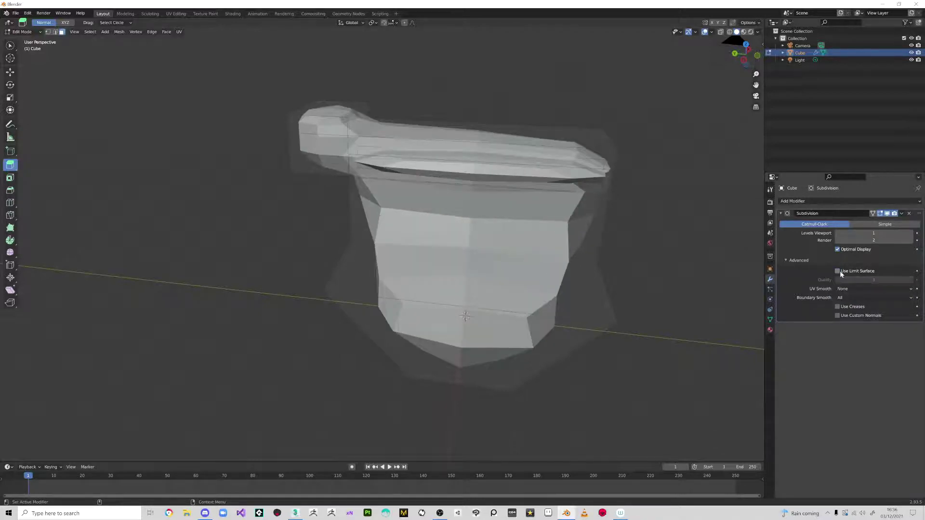
{"action": "left_click", "coordinate": [838, 272]}
{"action": "left_click", "coordinate": [838, 272]}
{"action": "left_click", "coordinate": [838, 273]}
{"action": "left_click", "coordinate": [838, 271]}
Step: Set the Subdivision modifier's Levels Viewport to 4 and inspect the smoother shape
{"action": "left_click", "coordinate": [877, 233]}
{"action": "left_click_drag", "start_coordinate": [881, 233], "coordinate": [888, 233]}
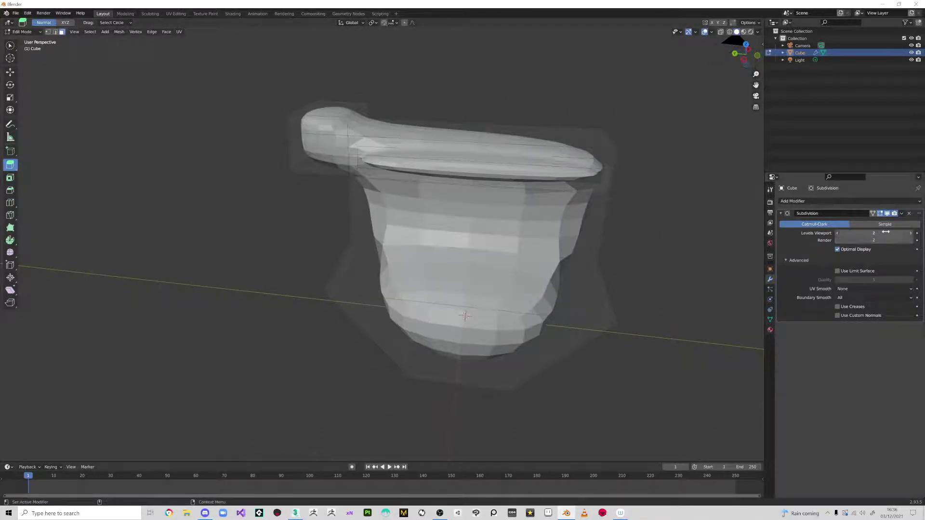
{"action": "left_click", "coordinate": [884, 233]}
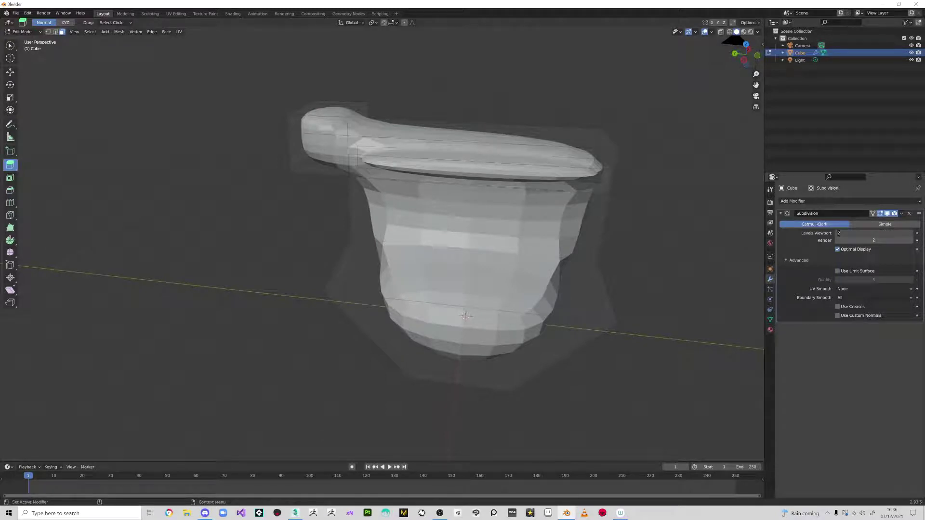
{"action": "type", "text": "4"}
{"action": "key", "text": "Return"}
{"action": "middle_click_drag", "start_coordinate": [630, 140], "coordinate": [659, 192]}
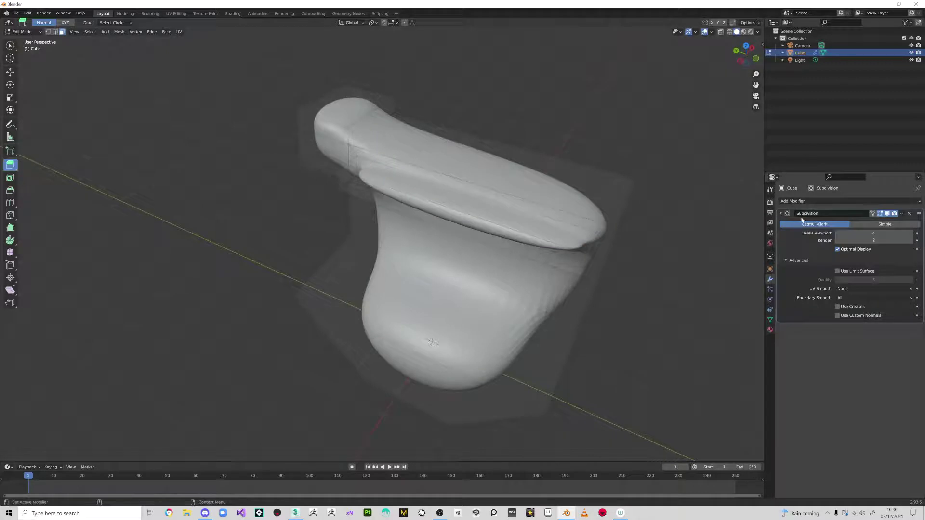
Step: Remove the Subdivision modifier from the cube
{"action": "left_click", "coordinate": [909, 212]}
{"action": "middle_click_drag", "start_coordinate": [599, 313], "coordinate": [413, 151]}
{"action": "scroll", "coordinate": [413, 152], "scroll_direction": "up", "scroll_amount": 2}
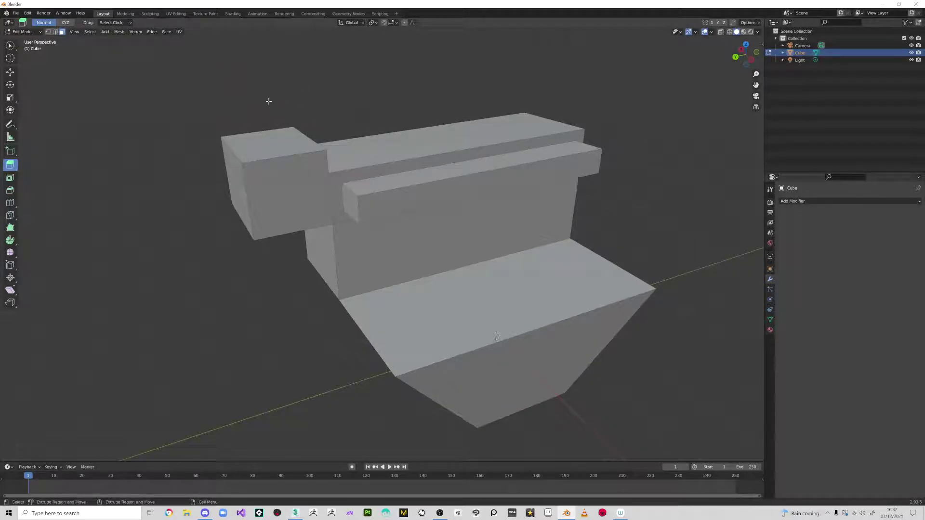
{"action": "left_click", "coordinate": [819, 202]}
{"action": "left_click_drag", "start_coordinate": [235, 106], "coordinate": [271, 154]}
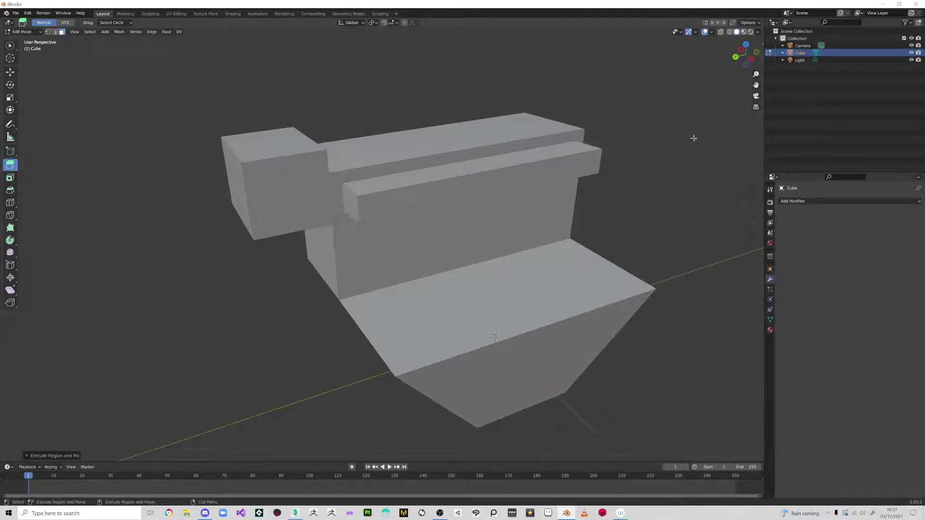
{"action": "scroll", "coordinate": [394, 121], "scroll_direction": "up", "scroll_amount": 1}
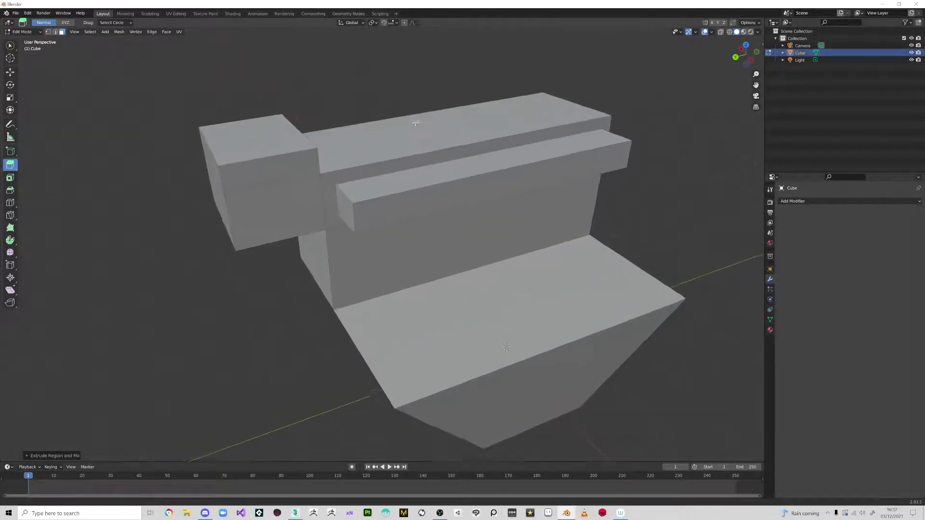
Step: Try to duplicate the cube while still in Edit Mode
{"action": "right_click", "coordinate": [807, 54]}
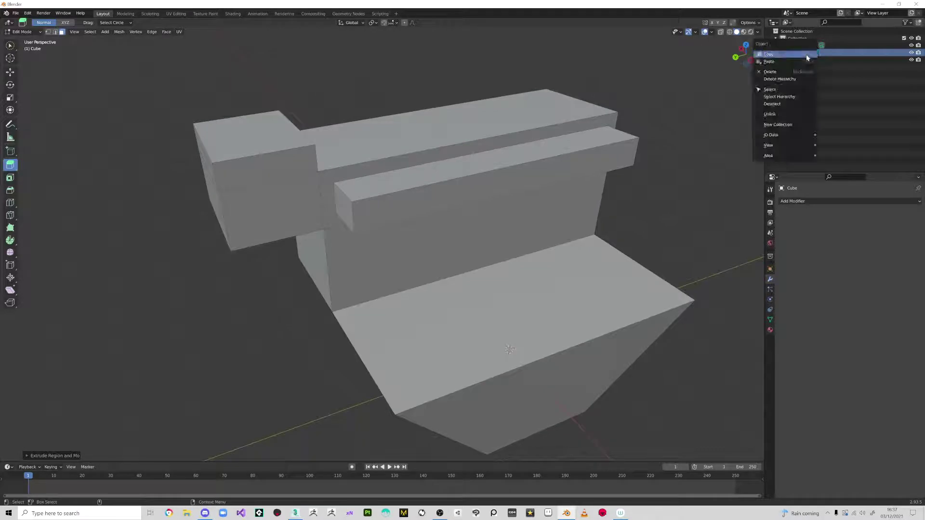
{"action": "left_click", "coordinate": [835, 56]}
{"action": "key", "text": "shift+d"}
{"action": "key", "text": "Escape"}
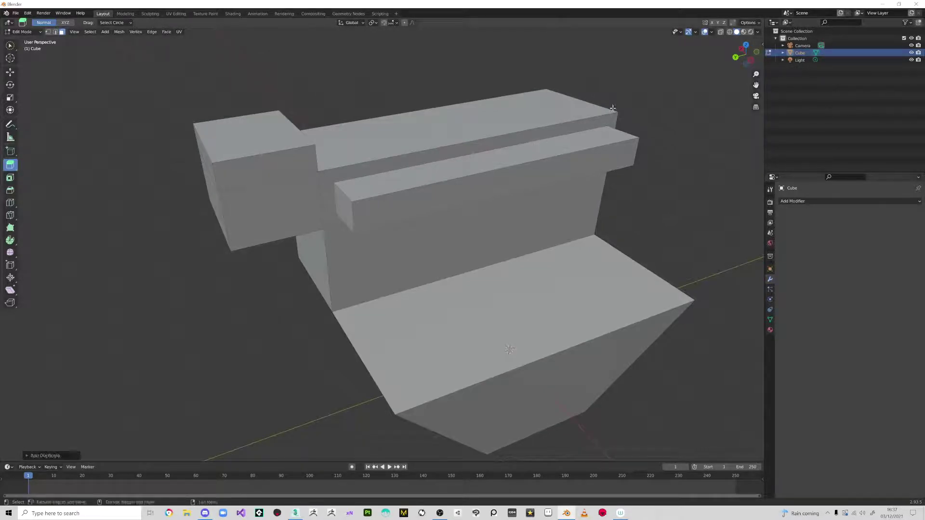
{"action": "left_click", "coordinate": [499, 151]}
{"action": "key", "text": "w"}
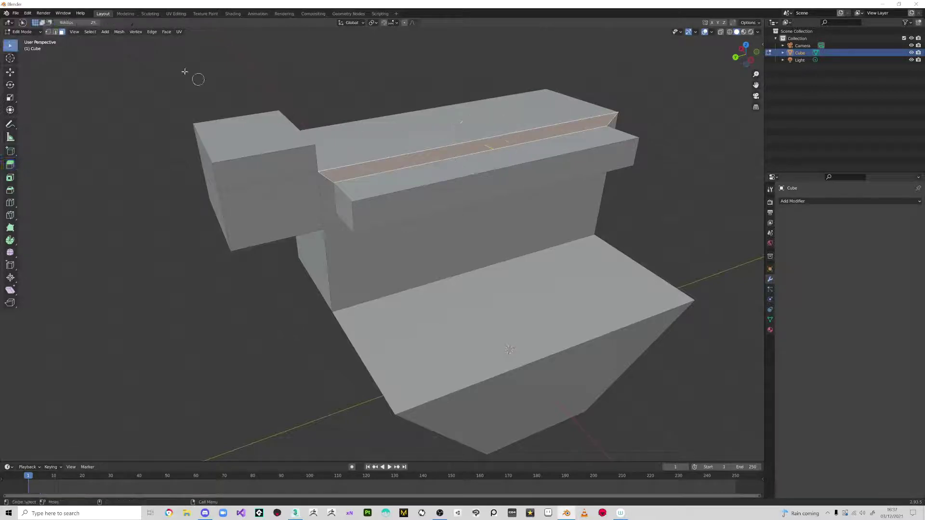
Step: Switch to Object Mode and duplicate the cube in place
{"action": "left_click", "coordinate": [39, 30]}
{"action": "left_click", "coordinate": [36, 43]}
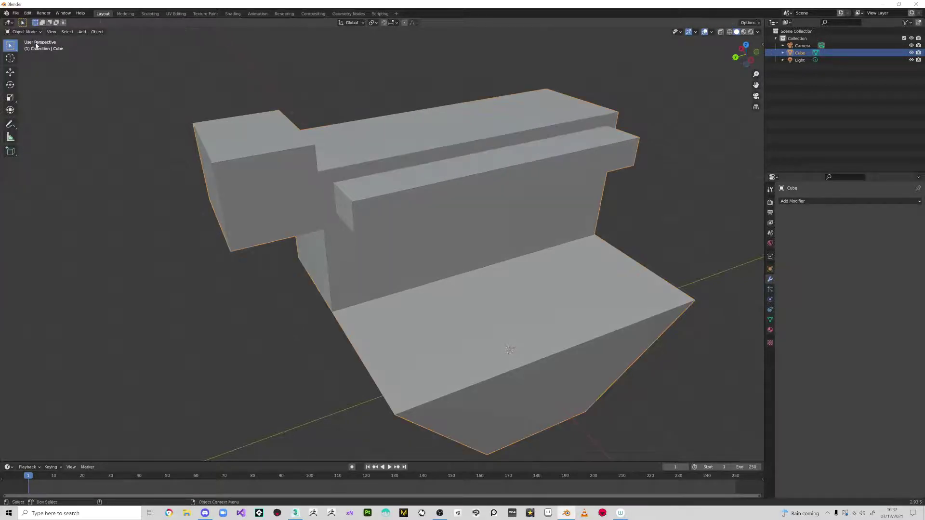
{"action": "key", "text": "shift+d"}
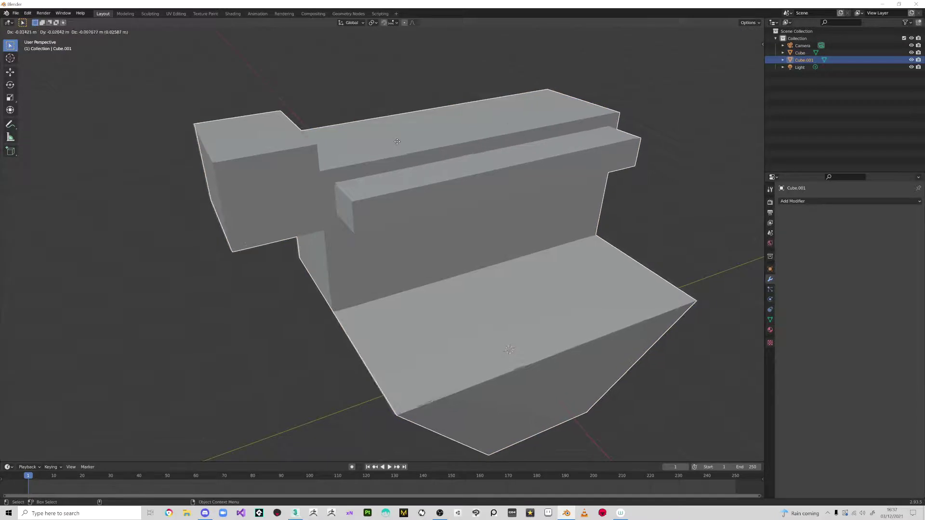
{"action": "key", "text": "Escape"}
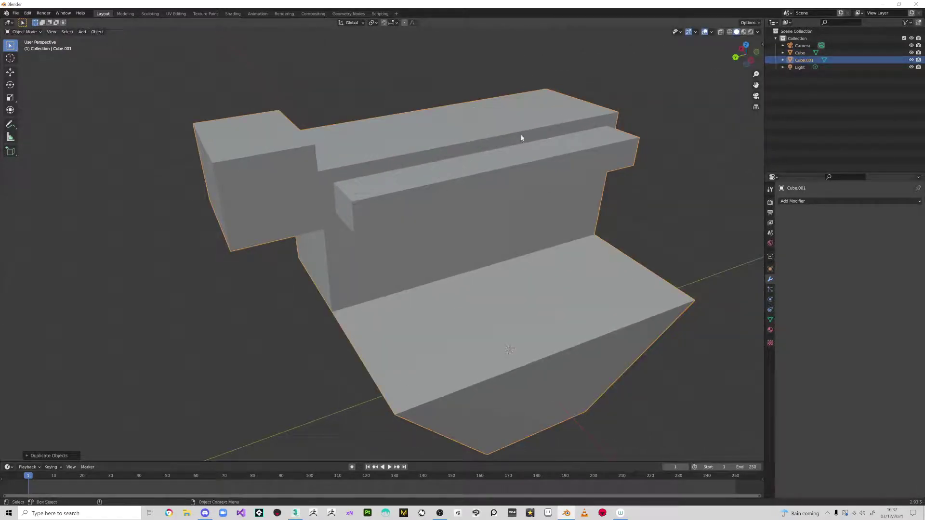
Step: Duplicate the cube once more and undo that extra copy
{"action": "key", "text": "shift+d"}
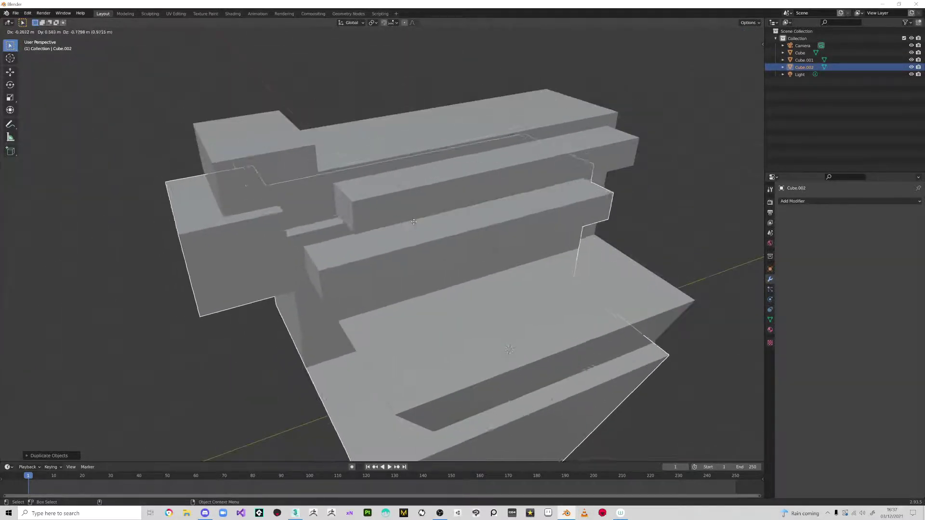
{"action": "right_click", "coordinate": [530, 169]}
{"action": "key", "text": "ctrl+z"}
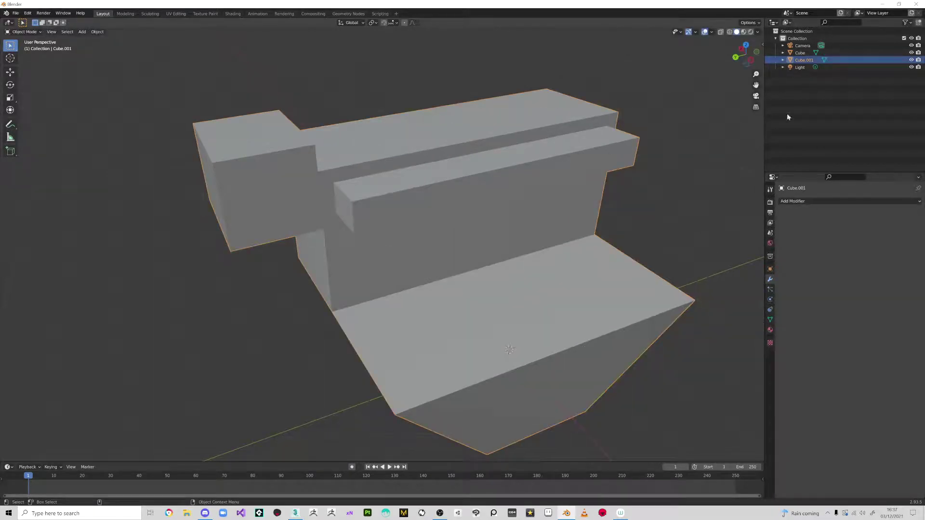
Step: Hide the original cube and enter Edit Mode on the duplicate with edge selection active
{"action": "mouse_move", "coordinate": [713, 101]}
{"action": "middle_mouse_down"}
{"action": "mouse_move", "coordinate": [648, 128]}
{"action": "mouse_move", "coordinate": [710, 118]}
{"action": "middle_mouse_up"}
{"action": "left_click", "coordinate": [911, 52]}
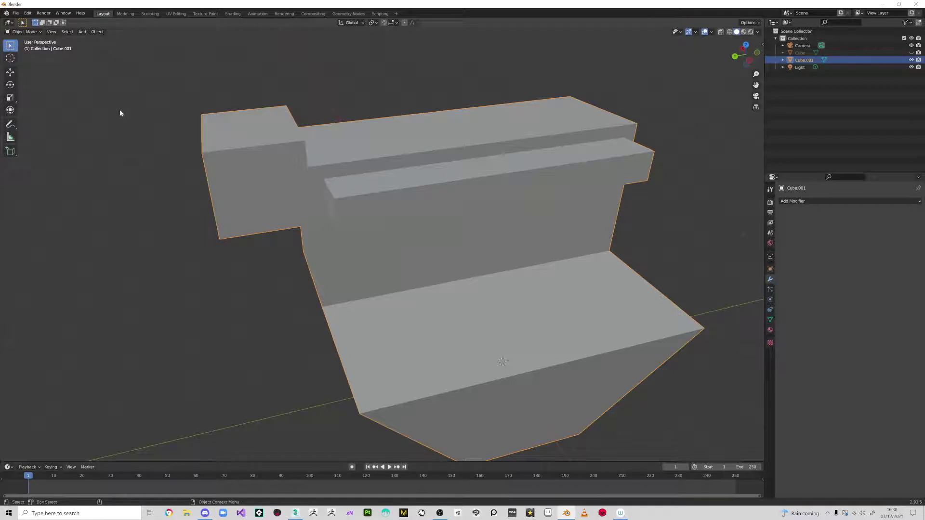
{"action": "key", "text": "Tab"}
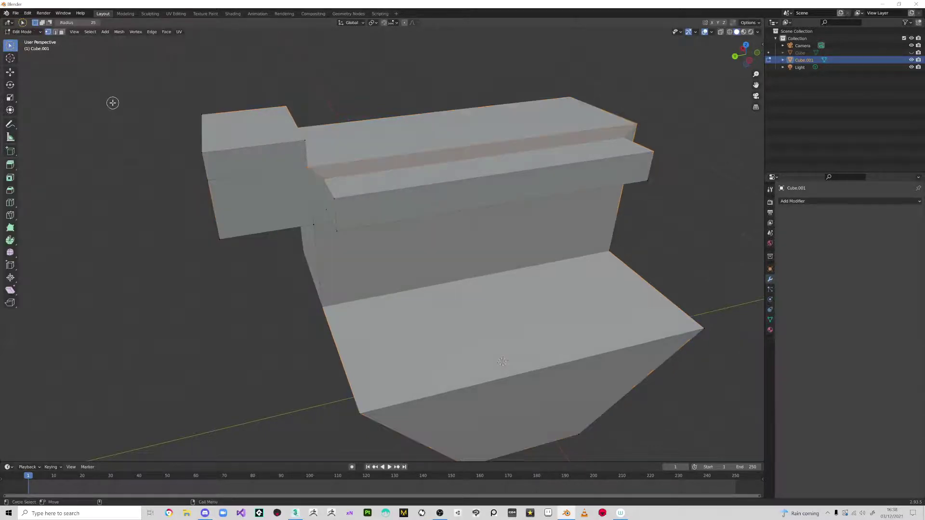
{"action": "key", "text": "c"}
{"action": "left_click", "coordinate": [63, 33]}
{"action": "left_click", "coordinate": [56, 32], "text": "shift"}
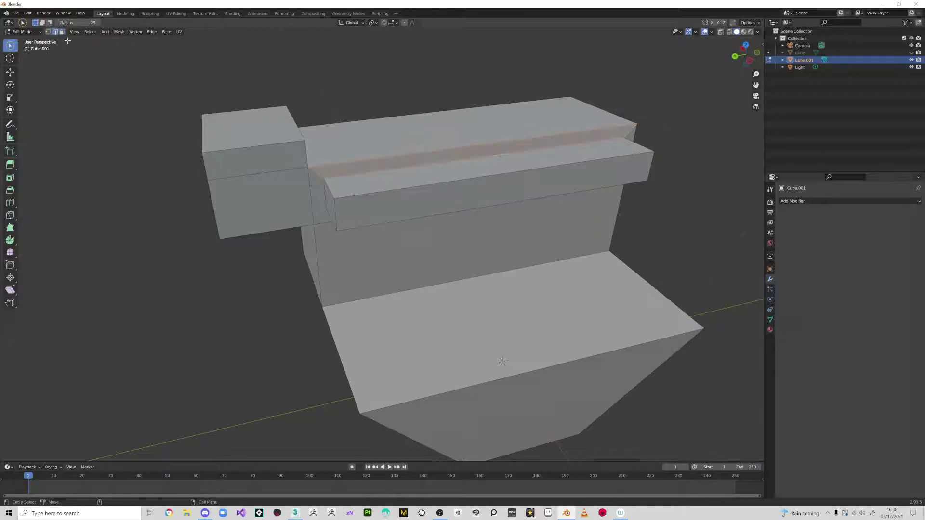
Step: Add a vertical loop cut around the overhanging end block with the Loop Cut tool
{"action": "left_click", "coordinate": [11, 217]}
{"action": "left_click", "coordinate": [11, 221]}
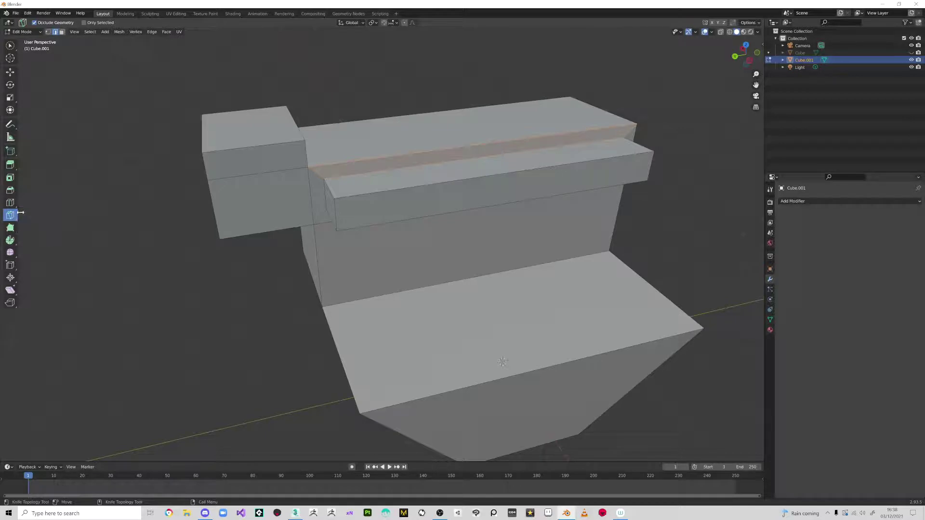
{"action": "left_click", "coordinate": [10, 203]}
{"action": "left_click", "coordinate": [35, 207]}
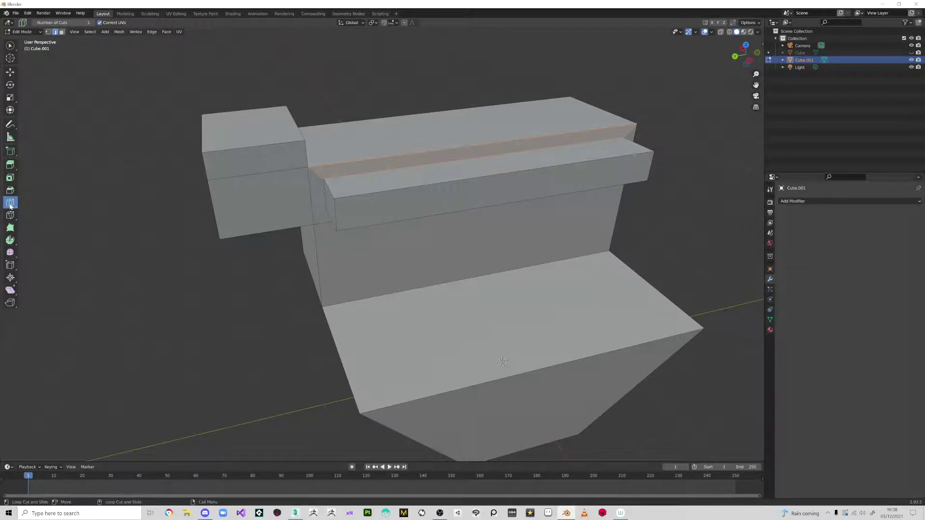
{"action": "left_click", "coordinate": [10, 204]}
{"action": "left_click", "coordinate": [35, 205]}
{"action": "left_click_drag", "start_coordinate": [251, 145], "coordinate": [315, 140]}
{"action": "middle_click_drag", "start_coordinate": [260, 198], "coordinate": [296, 166]}
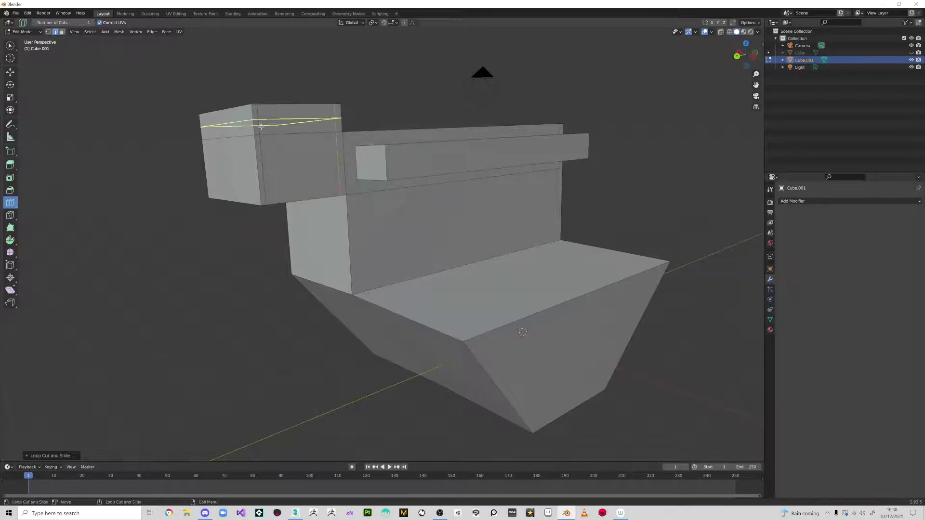
Step: Add horizontal loop cuts around the overhanging end block and along the projecting bar, slid close to their edges
{"action": "left_click_drag", "start_coordinate": [260, 126], "coordinate": [264, 222]}
{"action": "middle_click_drag", "start_coordinate": [265, 222], "coordinate": [348, 160]}
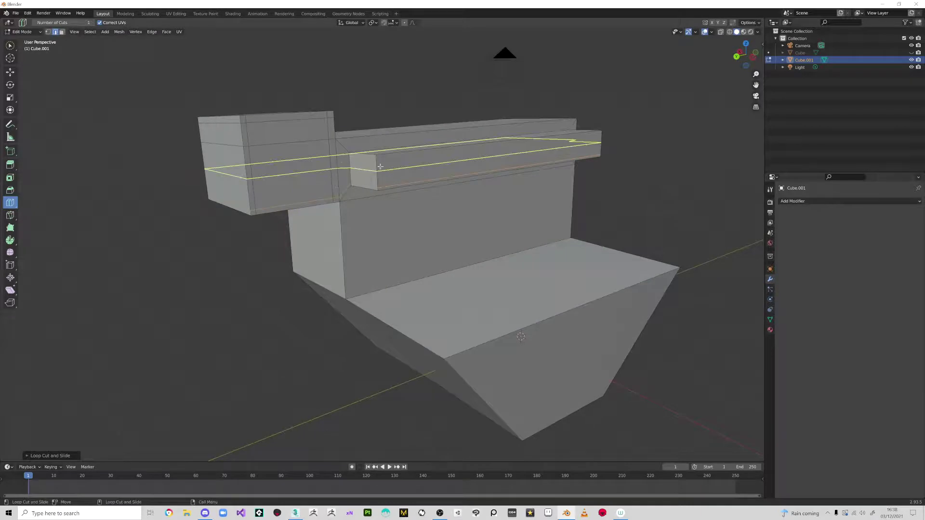
{"action": "left_click_drag", "start_coordinate": [380, 166], "coordinate": [380, 164]}
{"action": "middle_click_drag", "start_coordinate": [380, 164], "coordinate": [440, 207]}
{"action": "left_click_drag", "start_coordinate": [440, 213], "coordinate": [403, 205]}
{"action": "middle_click_drag", "start_coordinate": [404, 204], "coordinate": [333, 224]}
{"action": "left_click_drag", "start_coordinate": [331, 224], "coordinate": [311, 223]}
Step: Add crosswise loop cuts around the long body, one slid close to its far end and one to its near end
{"action": "middle_click_drag", "start_coordinate": [648, 199], "coordinate": [618, 251]}
{"action": "left_click_drag", "start_coordinate": [625, 285], "coordinate": [629, 287]}
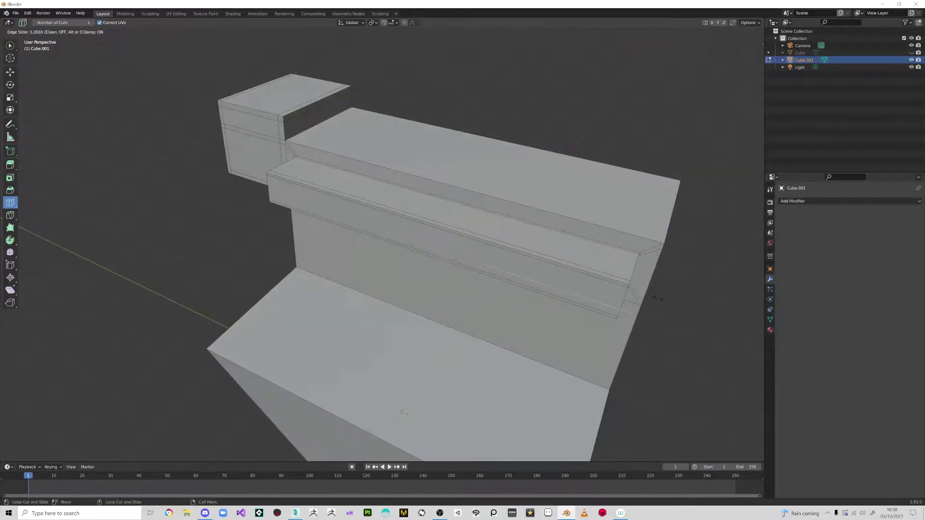
{"action": "left_click_drag", "start_coordinate": [758, 333], "coordinate": [761, 337]}
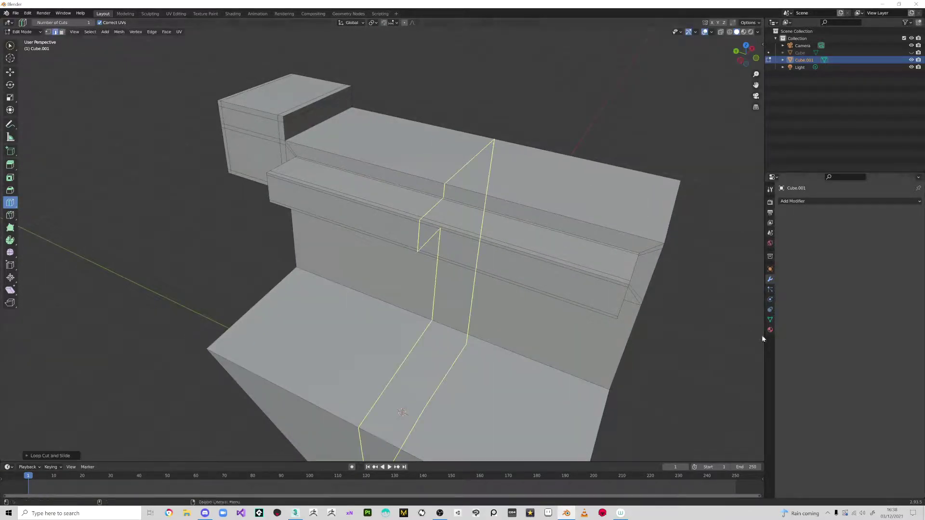
{"action": "middle_click_drag", "start_coordinate": [382, 225], "coordinate": [434, 230]}
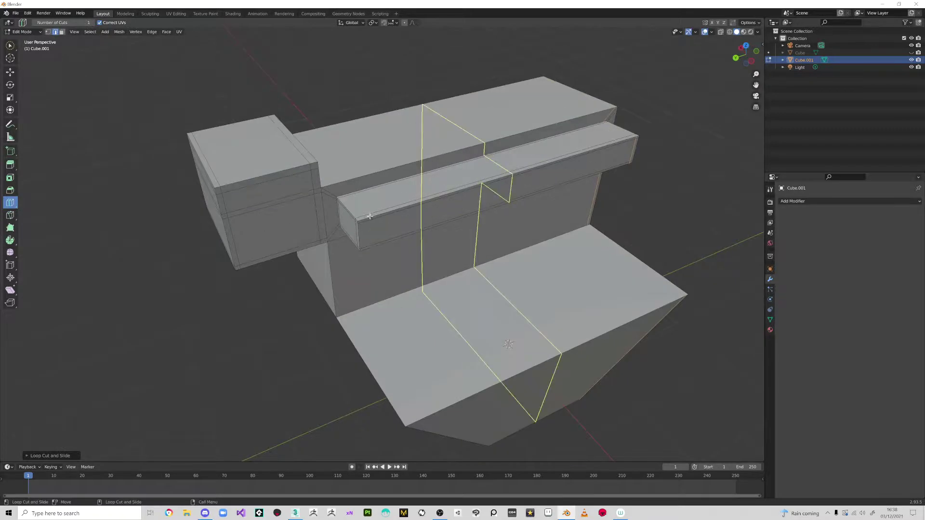
{"action": "left_click_drag", "start_coordinate": [369, 216], "coordinate": [330, 230]}
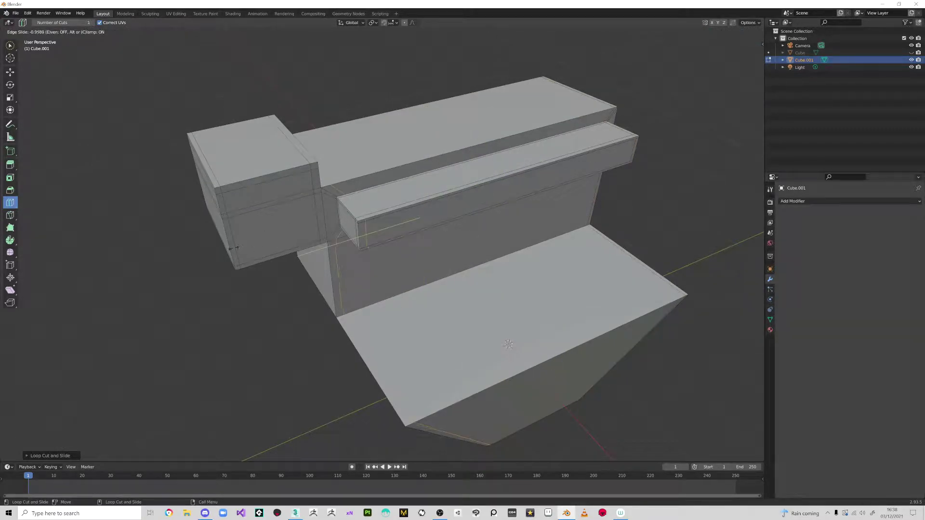
{"action": "left_click_drag", "start_coordinate": [231, 249], "coordinate": [231, 248]}
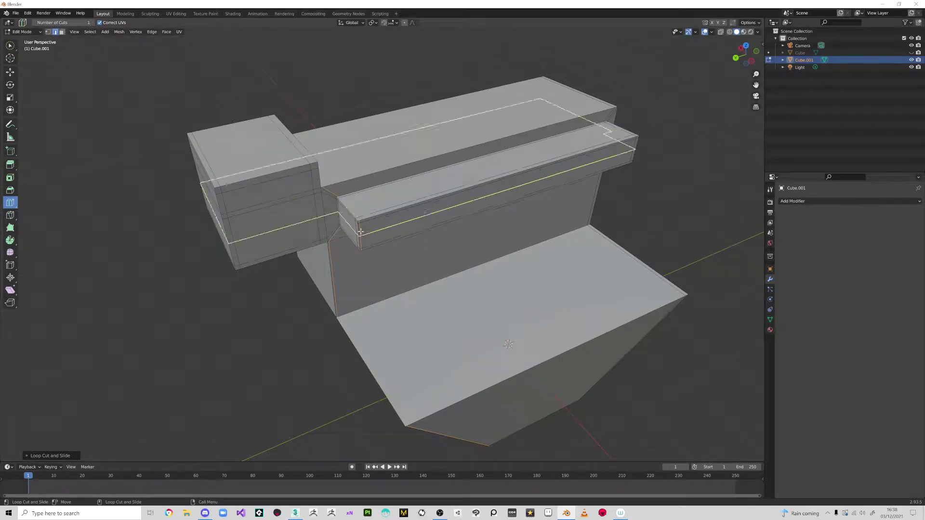
Step: Add horizontal loop cuts close to the upper and lower edges of the wall beneath the projecting bar
{"action": "middle_click_drag", "start_coordinate": [354, 212], "coordinate": [364, 215]}
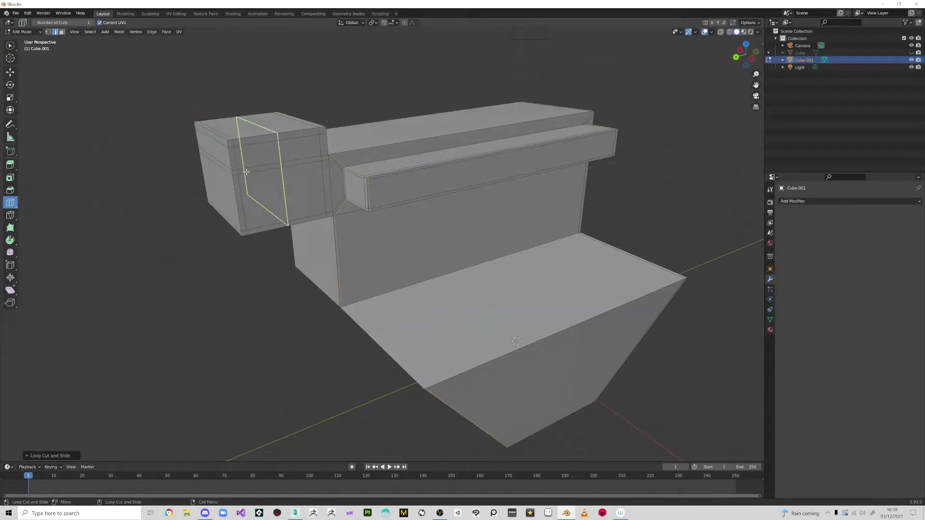
{"action": "middle_click_drag", "start_coordinate": [318, 226], "coordinate": [355, 182]}
{"action": "left_click_drag", "start_coordinate": [356, 182], "coordinate": [358, 175]}
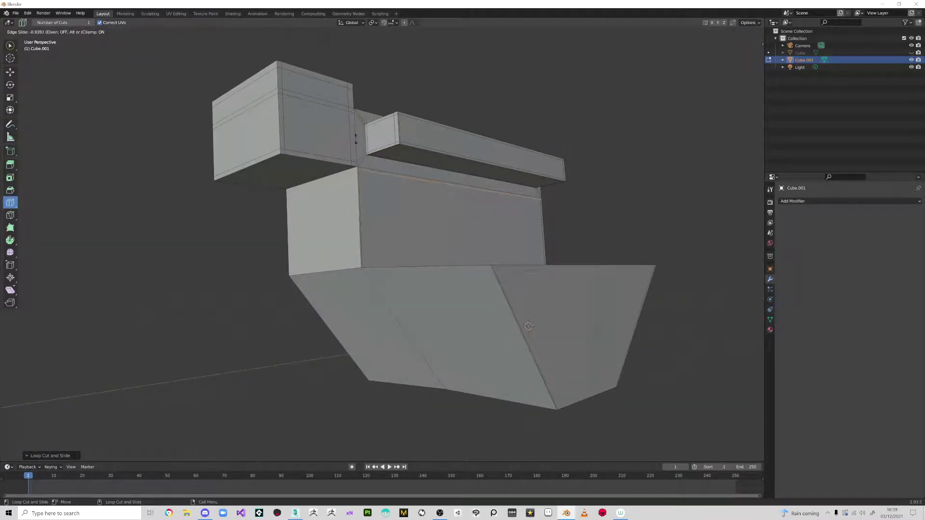
{"action": "left_click_drag", "start_coordinate": [355, 138], "coordinate": [356, 139]}
{"action": "left_click_drag", "start_coordinate": [359, 231], "coordinate": [353, 316]}
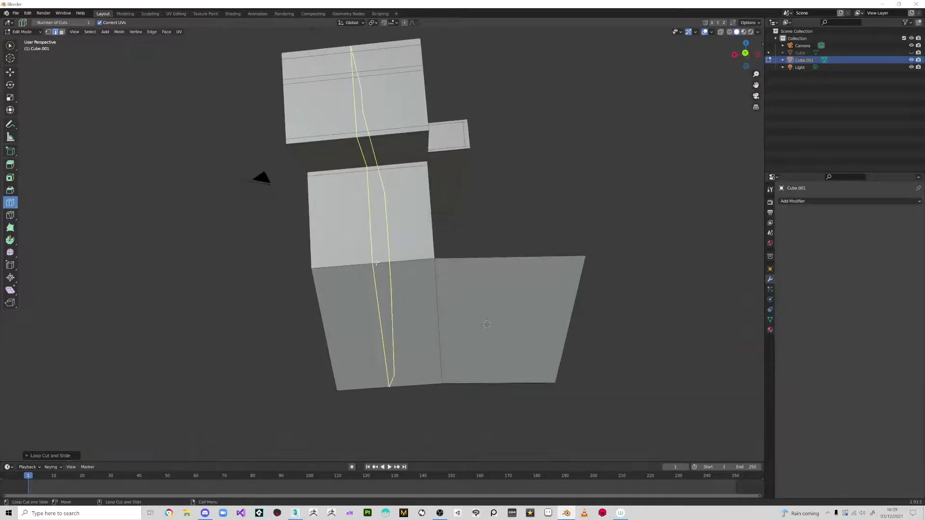
Step: Add lengthwise loop cuts close to both sides of the upright section and another near the ledge's outer front edge
{"action": "left_click_drag", "start_coordinate": [383, 281], "coordinate": [318, 264]}
{"action": "mouse_move", "coordinate": [384, 263]}
{"action": "left_mouse_down"}
{"action": "mouse_move", "coordinate": [439, 257]}
{"action": "mouse_move", "coordinate": [396, 259]}
{"action": "left_mouse_up"}
{"action": "middle_click_drag", "start_coordinate": [583, 250], "coordinate": [593, 288]}
{"action": "left_click_drag", "start_coordinate": [552, 289], "coordinate": [562, 287]}
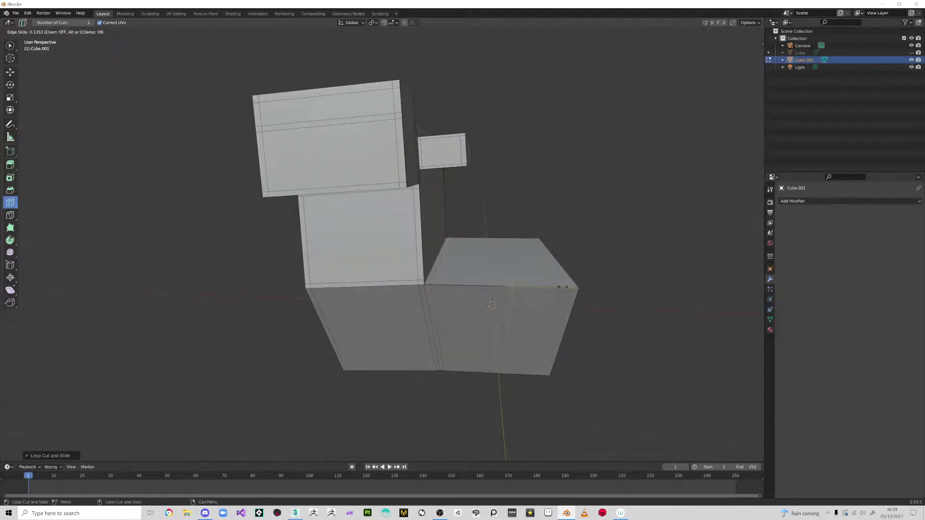
{"action": "left_click", "coordinate": [617, 281]}
Step: Add tight crosswise loop cuts at the near and far ends of the ledge and its tapered base
{"action": "middle_click_drag", "start_coordinate": [617, 281], "coordinate": [567, 303]}
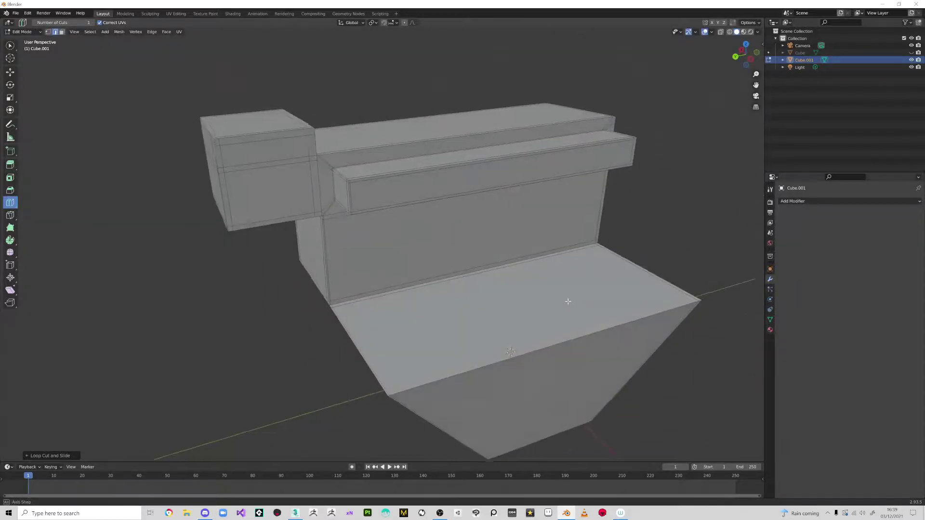
{"action": "left_click_drag", "start_coordinate": [428, 379], "coordinate": [416, 381]}
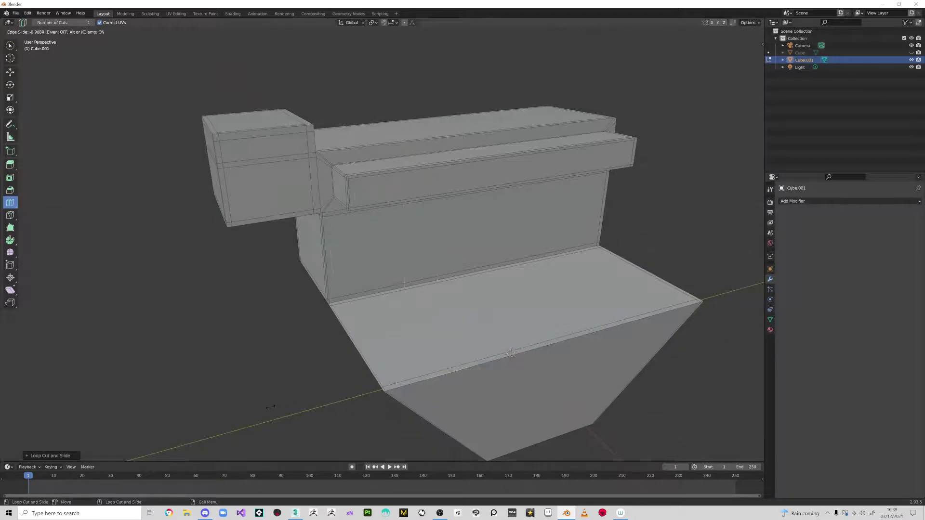
{"action": "left_click", "coordinate": [270, 407]}
{"action": "middle_click_drag", "start_coordinate": [270, 407], "coordinate": [647, 374]}
{"action": "left_click_drag", "start_coordinate": [647, 374], "coordinate": [664, 373]}
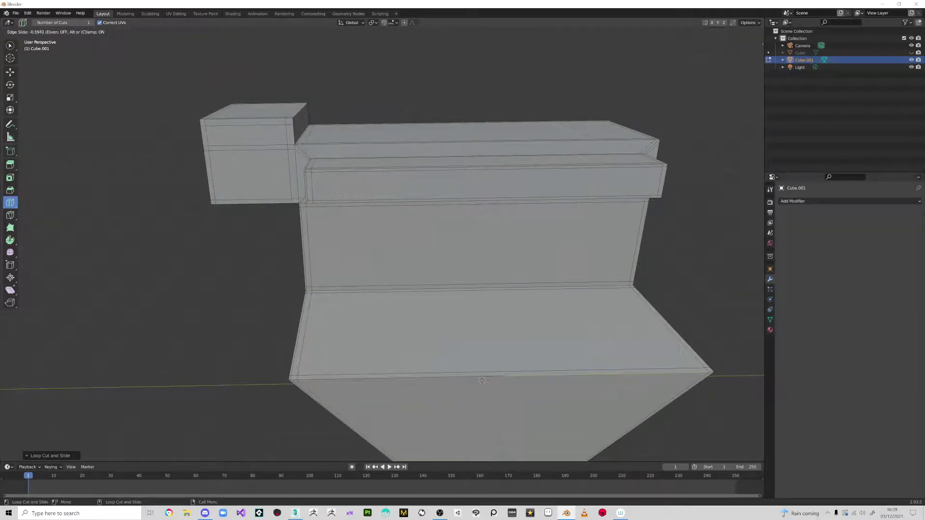
{"action": "left_click", "coordinate": [838, 373]}
Step: Add a supporting loop cut close to the bottom edge of the tapered base
{"action": "middle_click_drag", "start_coordinate": [529, 250], "coordinate": [553, 227]}
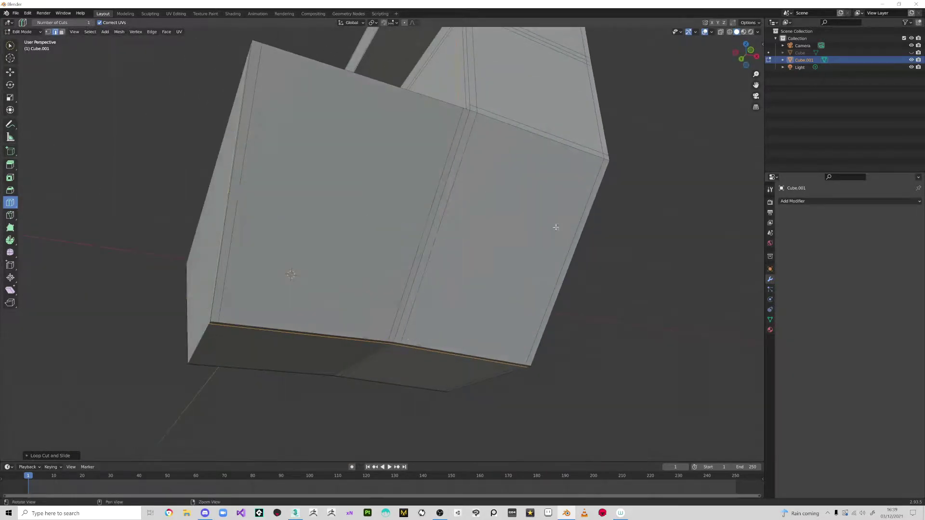
{"action": "left_click_drag", "start_coordinate": [404, 330], "coordinate": [291, 274]}
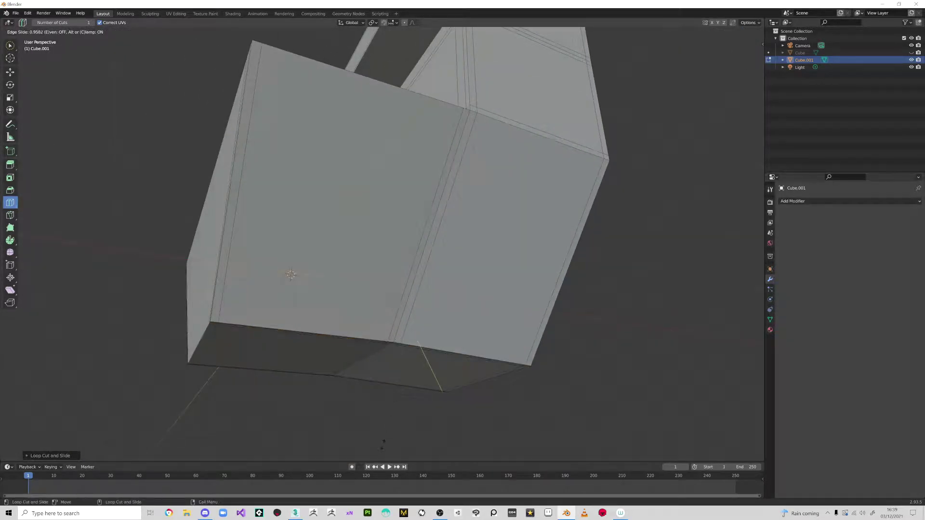
{"action": "left_click", "coordinate": [290, 274]}
{"action": "middle_click_drag", "start_coordinate": [405, 421], "coordinate": [537, 388]}
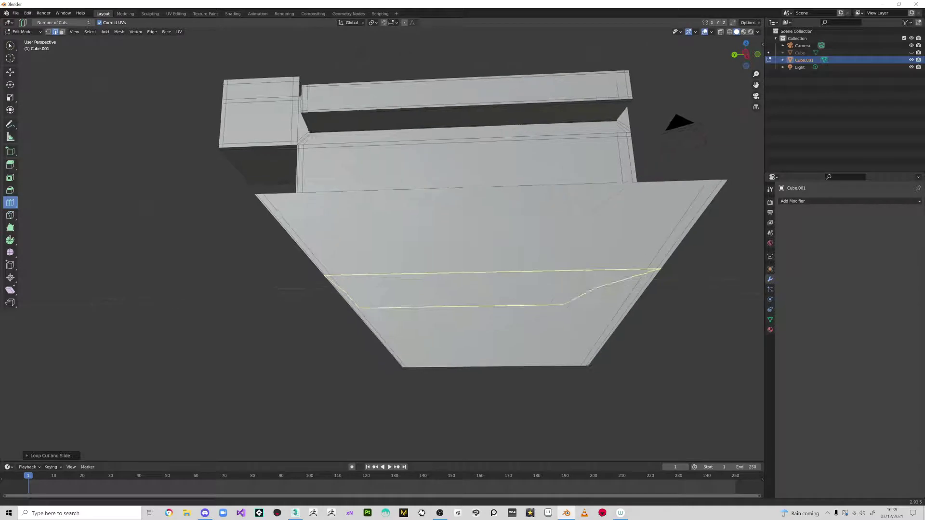
Step: Add a Subdivision Surface modifier to the duplicate and set its viewport level to 2
{"action": "middle_click_drag", "start_coordinate": [616, 338], "coordinate": [710, 295]}
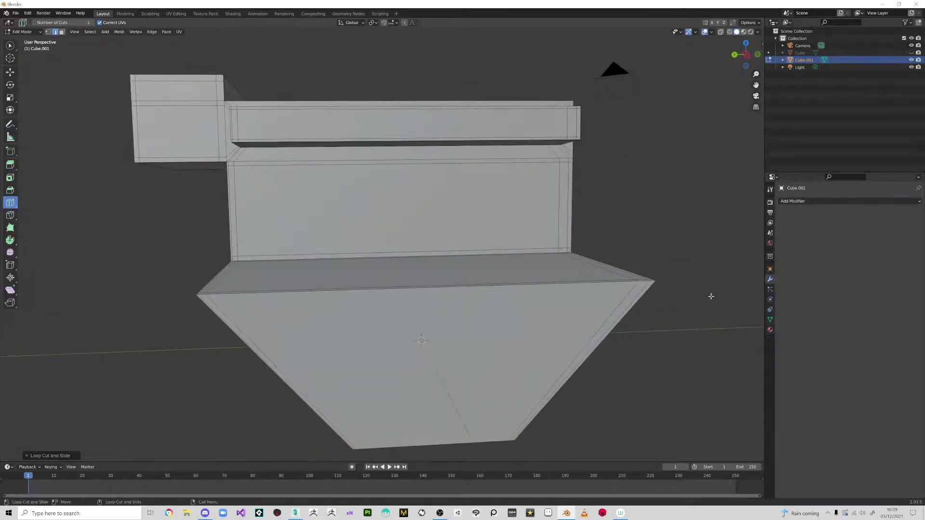
{"action": "left_click", "coordinate": [794, 201]}
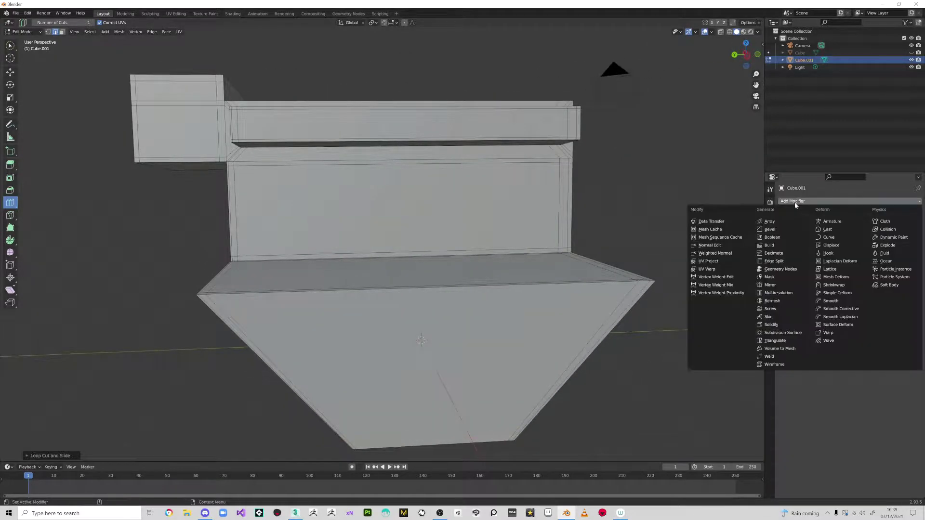
{"action": "left_click", "coordinate": [779, 333]}
{"action": "mouse_move", "coordinate": [713, 318]}
{"action": "middle_mouse_down"}
{"action": "mouse_move", "coordinate": [686, 306]}
{"action": "mouse_move", "coordinate": [689, 267]}
{"action": "mouse_move", "coordinate": [685, 305]}
{"action": "mouse_move", "coordinate": [701, 324]}
{"action": "mouse_move", "coordinate": [708, 311]}
{"action": "middle_mouse_up"}
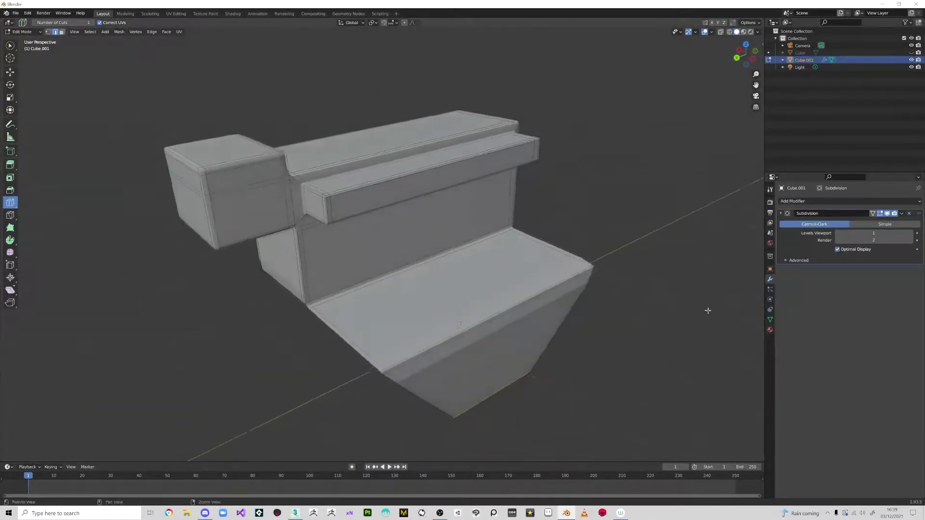
{"action": "left_click", "coordinate": [877, 233]}
{"action": "type", "text": "2"}
{"action": "key", "text": "Return"}
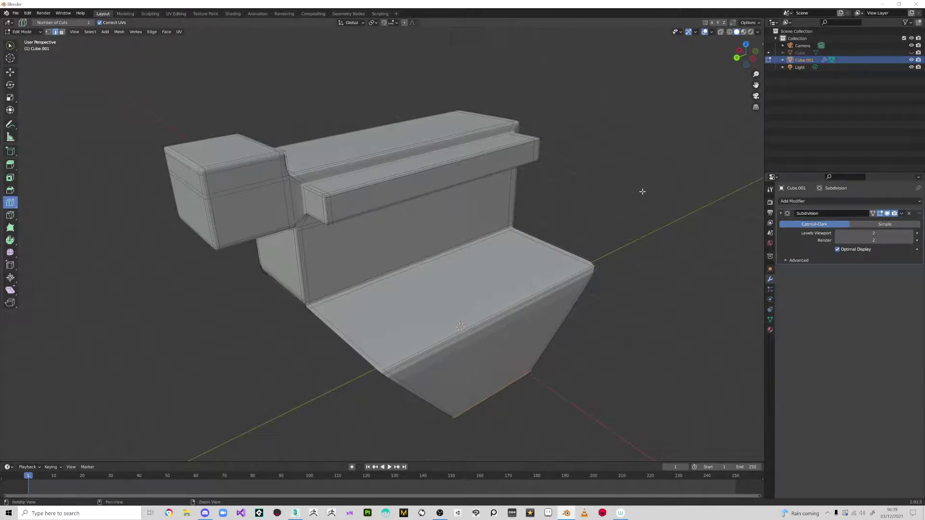
Step: Leave the Loop Cut tool for the selection tool and switch to Object Mode
{"action": "middle_click_drag", "start_coordinate": [642, 192], "coordinate": [582, 189]}
{"action": "scroll", "coordinate": [543, 202], "scroll_direction": "up", "scroll_amount": 5}
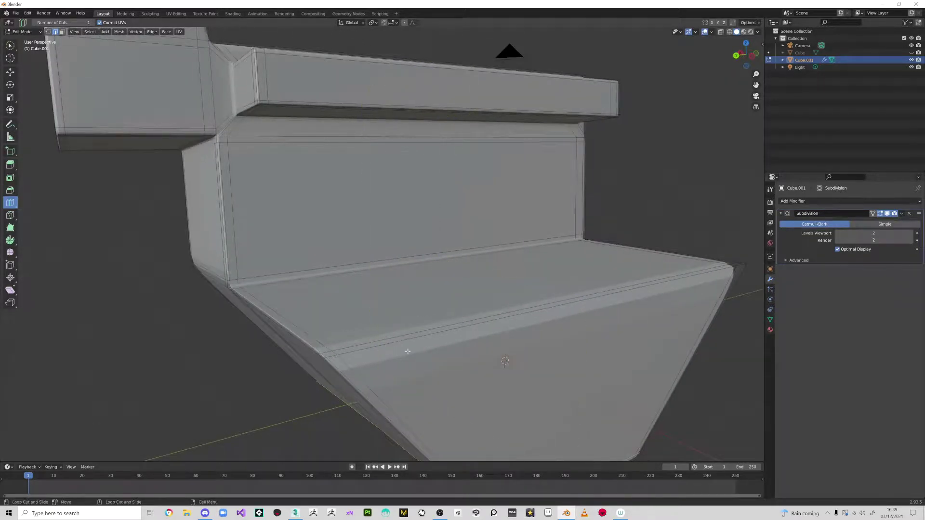
{"action": "key", "text": "w"}
{"action": "middle_click_drag", "start_coordinate": [534, 135], "coordinate": [613, 167]}
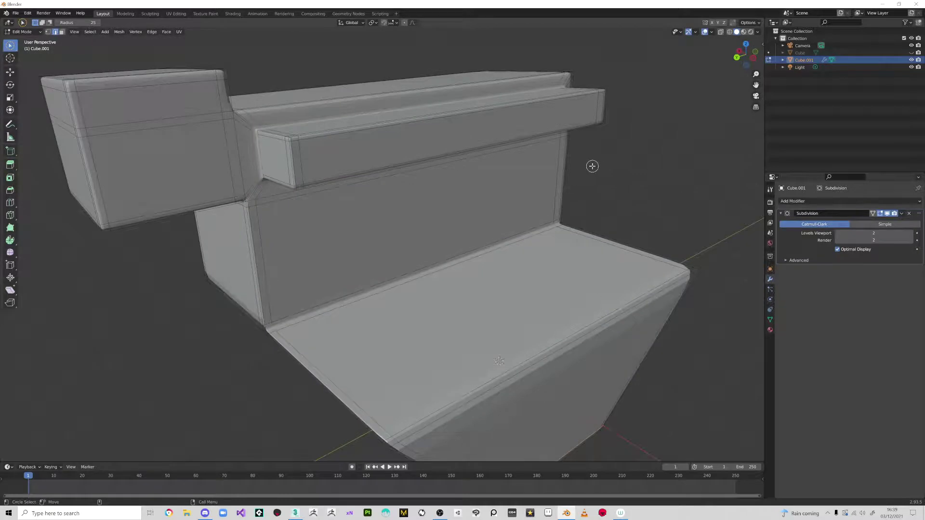
{"action": "key", "text": "Tab"}
Step: Apply Shade Smooth to the subdivided object
{"action": "middle_click_drag", "start_coordinate": [517, 164], "coordinate": [430, 231]}
{"action": "right_click_drag", "start_coordinate": [429, 232], "coordinate": [409, 193], "text": "alt"}
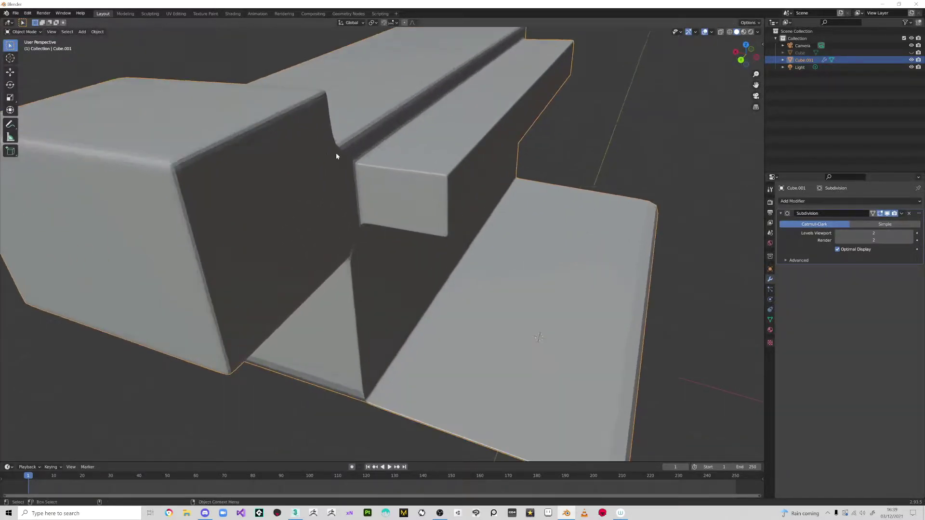
{"action": "middle_click_drag", "start_coordinate": [185, 173], "coordinate": [471, 179]}
{"action": "right_click_drag", "start_coordinate": [423, 196], "coordinate": [421, 188], "text": "alt"}
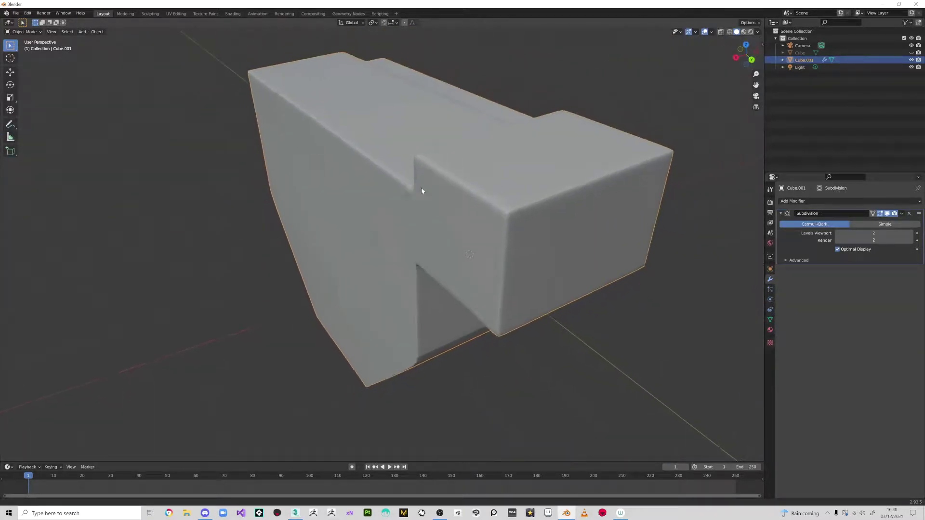
{"action": "left_click_drag", "start_coordinate": [421, 187], "coordinate": [429, 200], "text": "alt"}
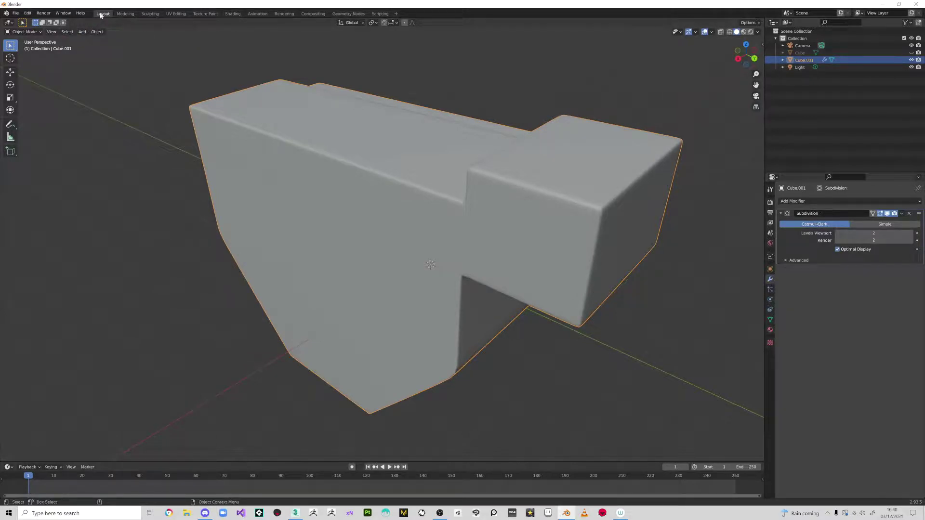
{"action": "left_click", "coordinate": [97, 31]}
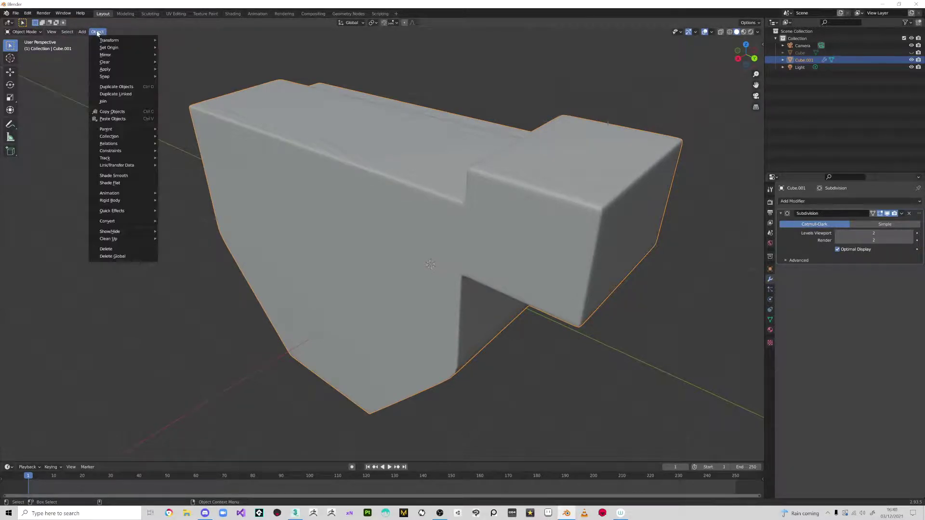
{"action": "left_click", "coordinate": [125, 177]}
Step: Examine the smooth-shaded edges and corners around the end block, projecting bar and wall
{"action": "left_click_drag", "start_coordinate": [563, 177], "coordinate": [557, 207], "text": "alt"}
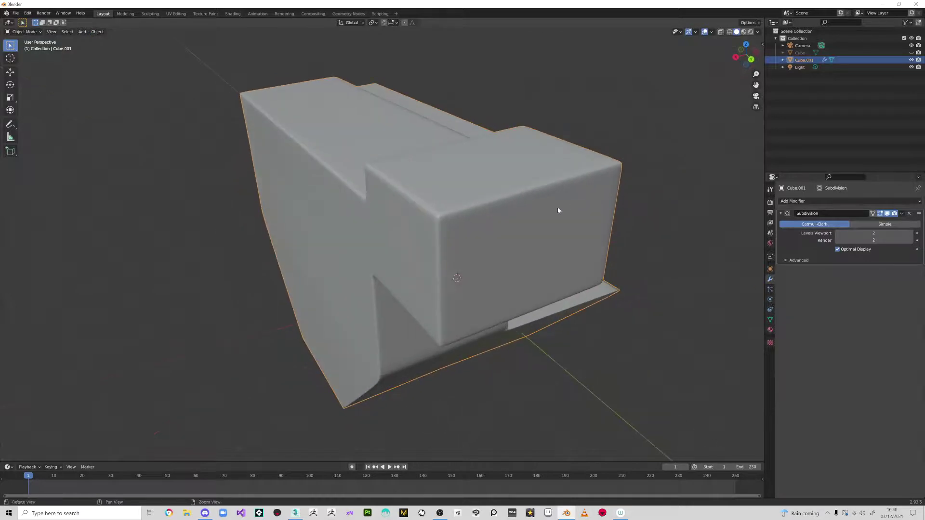
{"action": "right_click_drag", "start_coordinate": [557, 206], "coordinate": [513, 178], "text": "alt"}
{"action": "middle_click_drag", "start_coordinate": [513, 179], "coordinate": [527, 187]}
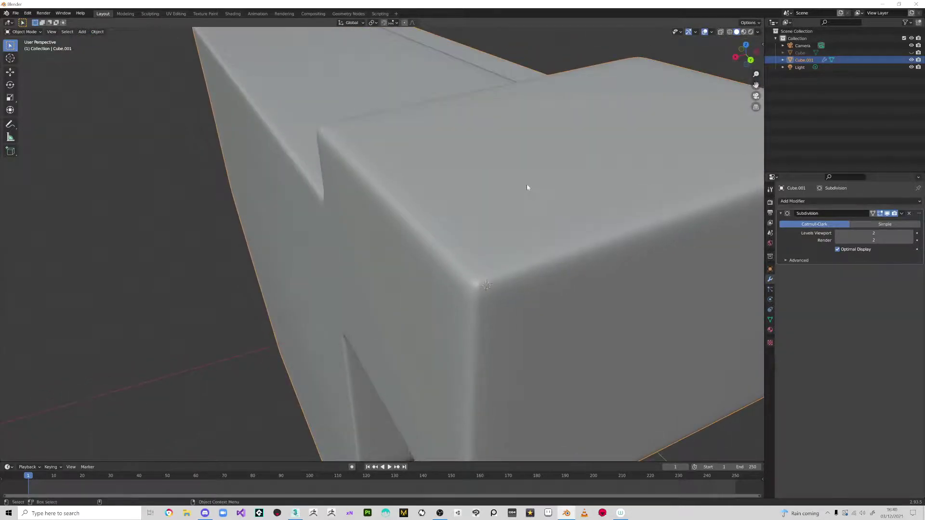
{"action": "mouse_move", "coordinate": [456, 273]}
{"action": "middle_mouse_down"}
{"action": "mouse_move", "coordinate": [456, 264]}
{"action": "mouse_move", "coordinate": [499, 283]}
{"action": "mouse_move", "coordinate": [452, 270]}
{"action": "mouse_move", "coordinate": [530, 250]}
{"action": "mouse_move", "coordinate": [467, 221]}
{"action": "mouse_move", "coordinate": [555, 186]}
{"action": "mouse_move", "coordinate": [535, 194]}
{"action": "mouse_move", "coordinate": [548, 182]}
{"action": "middle_mouse_up"}
{"action": "right_click_drag", "start_coordinate": [547, 180], "coordinate": [549, 190], "text": "alt"}
{"action": "left_click_drag", "start_coordinate": [548, 189], "coordinate": [489, 215], "text": "alt"}
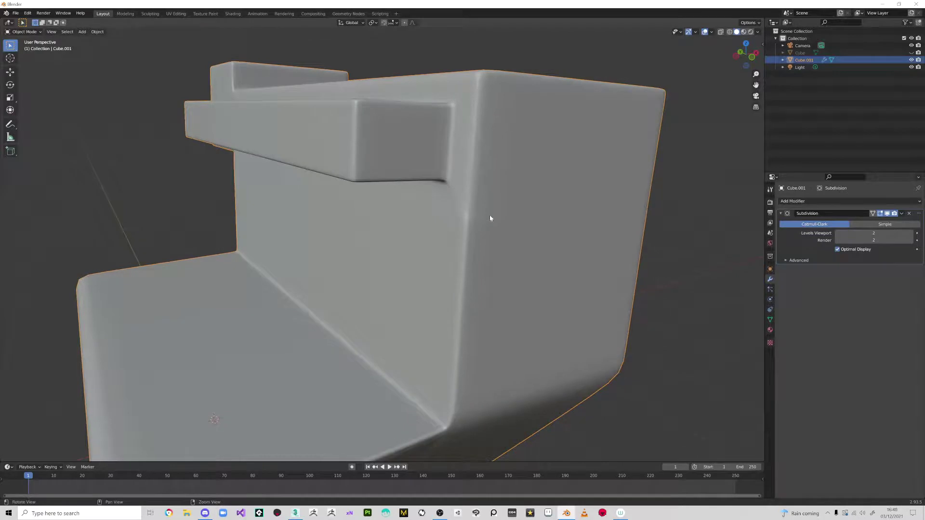
{"action": "right_click_drag", "start_coordinate": [489, 216], "coordinate": [493, 218], "text": "alt"}
{"action": "middle_click_drag", "start_coordinate": [494, 221], "coordinate": [469, 199]}
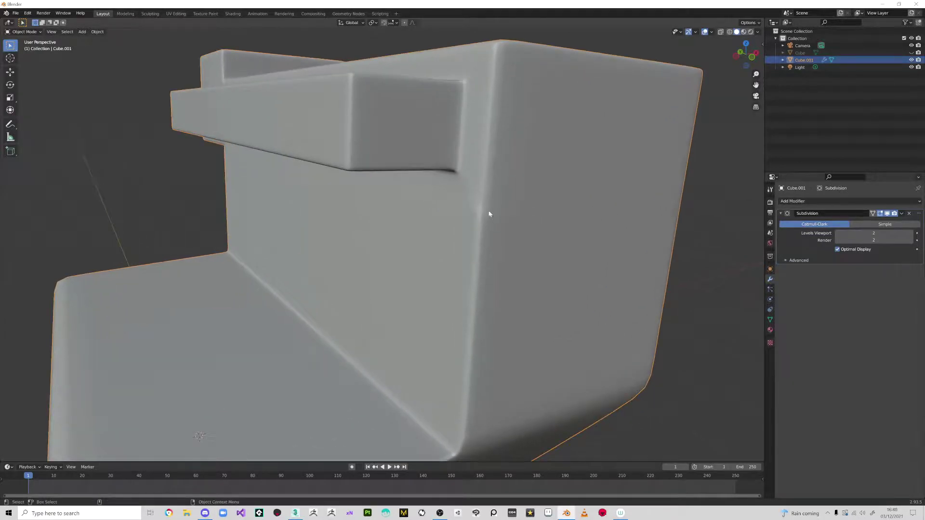
{"action": "middle_click_drag", "start_coordinate": [472, 227], "coordinate": [559, 229]}
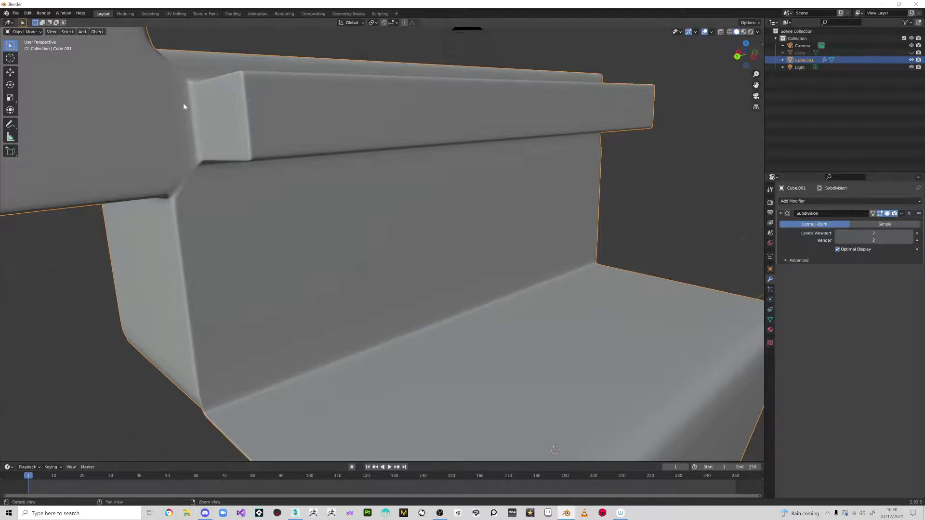
{"action": "middle_click_drag", "start_coordinate": [183, 103], "coordinate": [291, 143]}
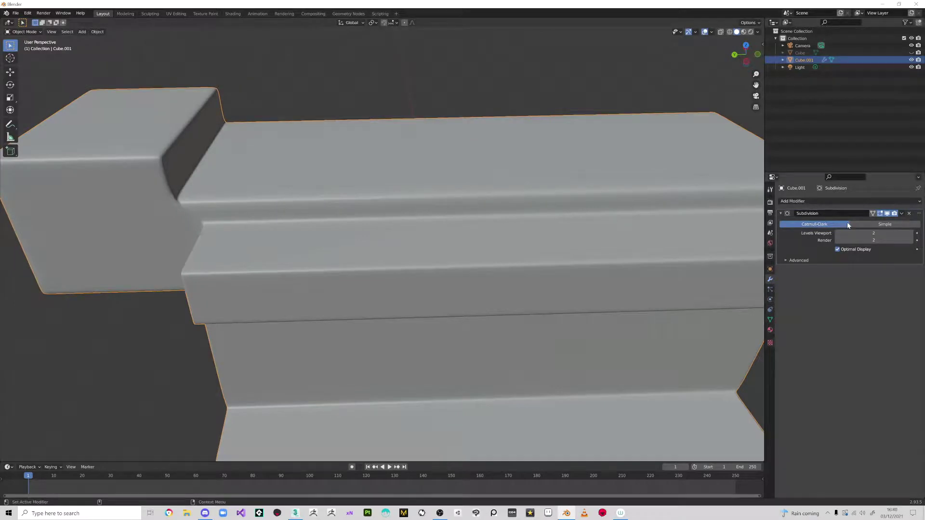
Step: Toggle the Subdivision modifier's viewport display to compare both states, leaving it switched off
{"action": "left_click", "coordinate": [888, 215]}
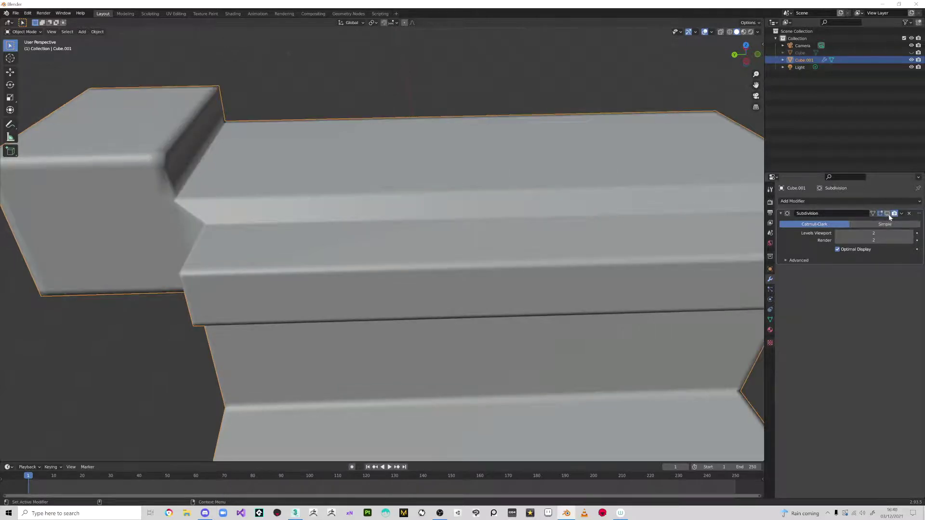
{"action": "left_click", "coordinate": [888, 215]}
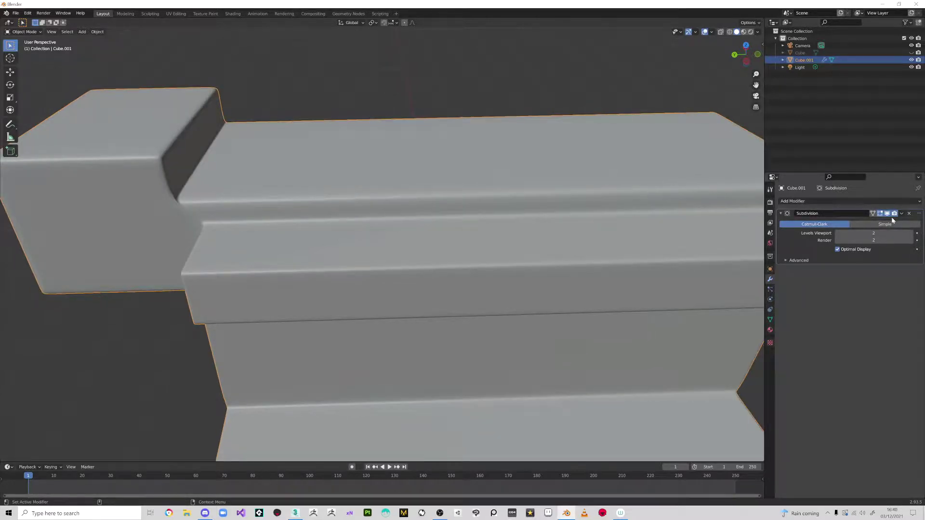
{"action": "left_click", "coordinate": [887, 216]}
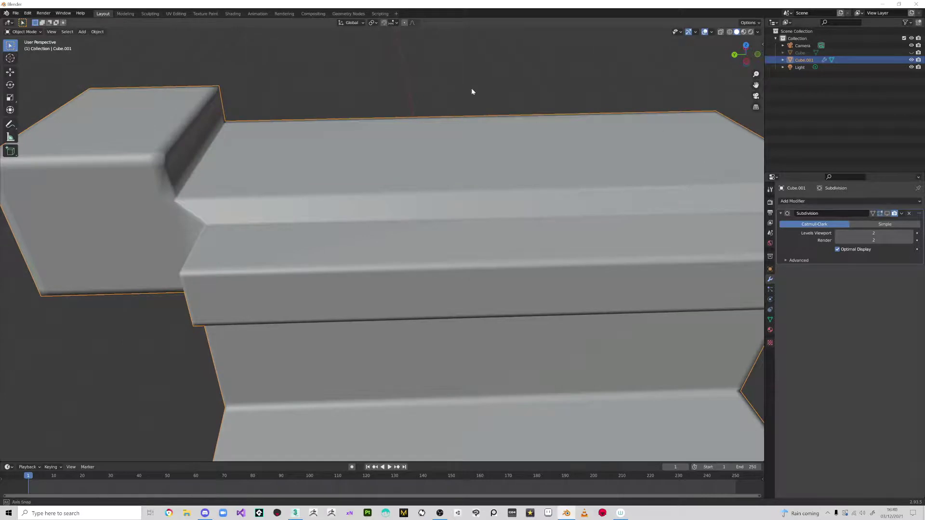
Step: In Edit Mode, knife-cut a vertical edge down the narrow wall face between the end block and the projecting bar
{"action": "middle_click_drag", "start_coordinate": [471, 88], "coordinate": [276, 134]}
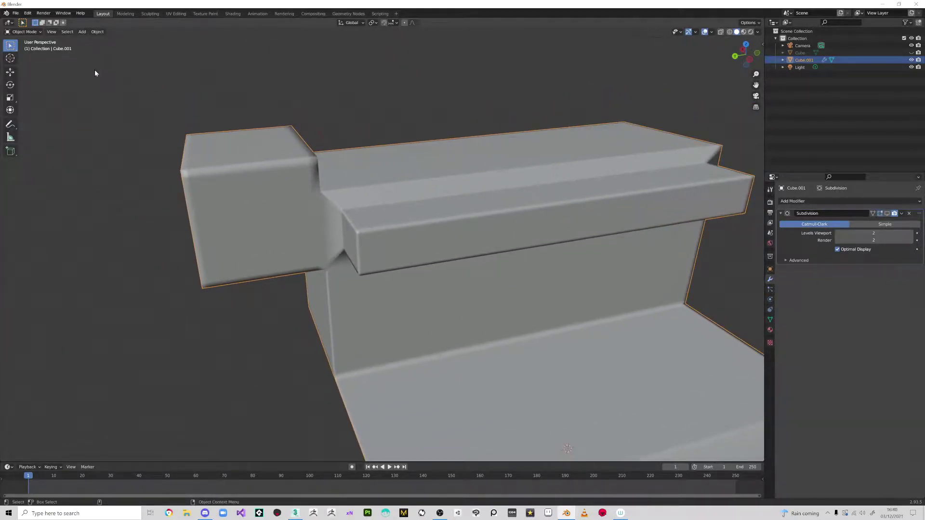
{"action": "key", "text": "Tab"}
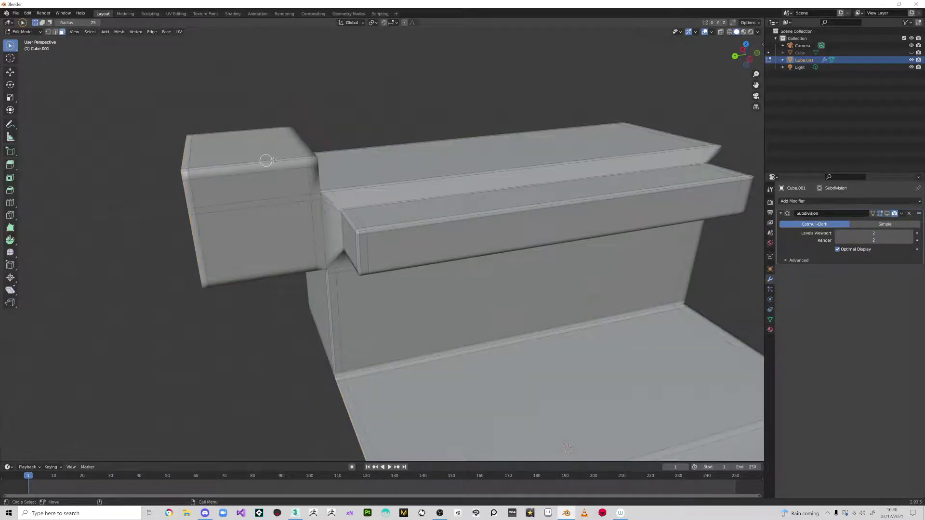
{"action": "middle_click_drag", "start_coordinate": [268, 160], "coordinate": [307, 167]}
{"action": "middle_click_drag", "start_coordinate": [291, 276], "coordinate": [302, 220]}
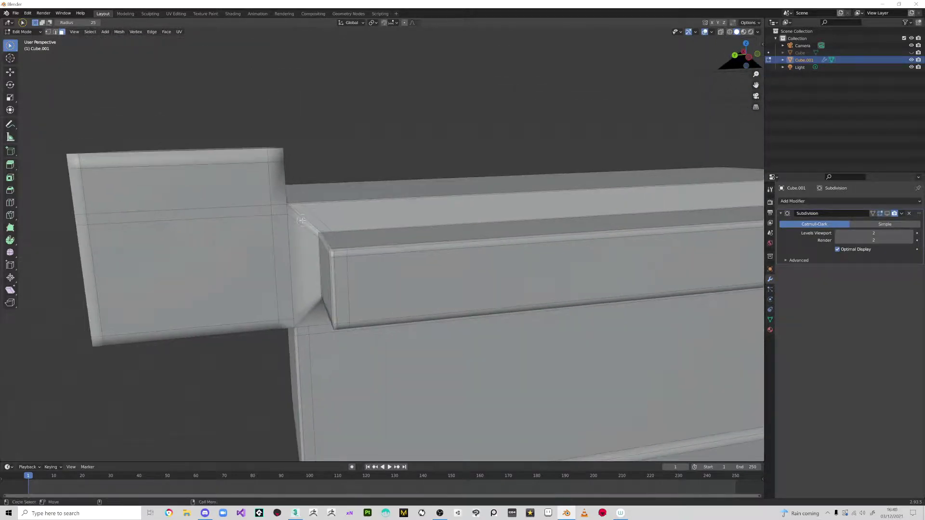
{"action": "left_click", "coordinate": [10, 216]}
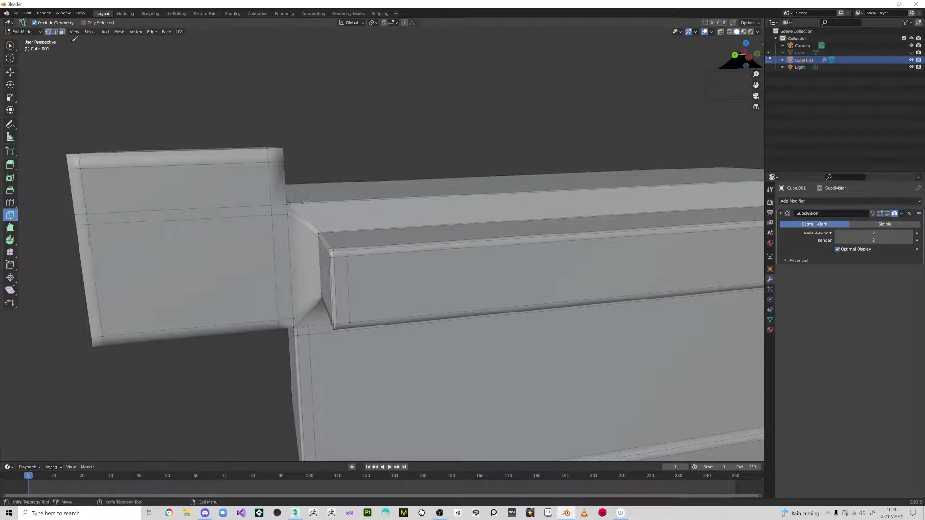
{"action": "left_click", "coordinate": [303, 203]}
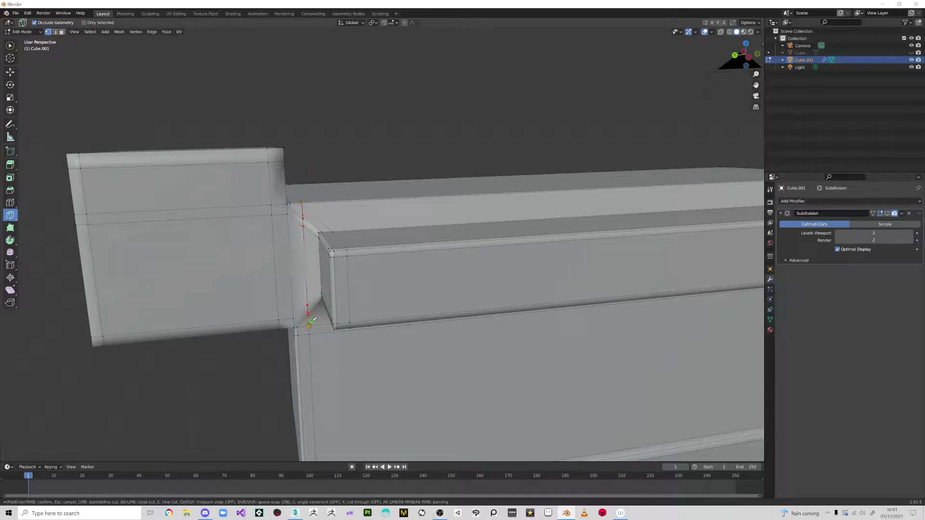
{"action": "key", "text": "Return"}
{"action": "left_click", "coordinate": [302, 204]}
{"action": "key", "text": "Return"}
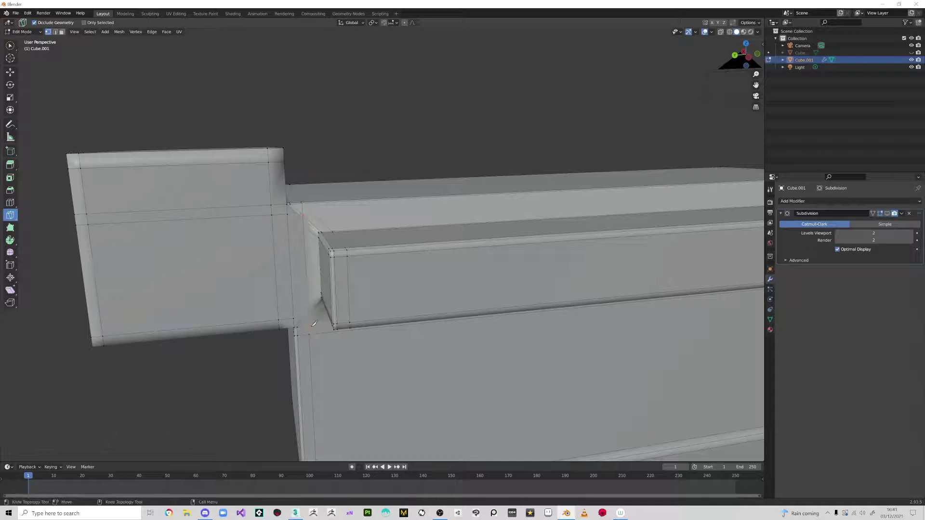
Step: Knife-cut a second vertical edge on the same wall face, right against the end block
{"action": "middle_click_drag", "start_coordinate": [348, 167], "coordinate": [337, 173]}
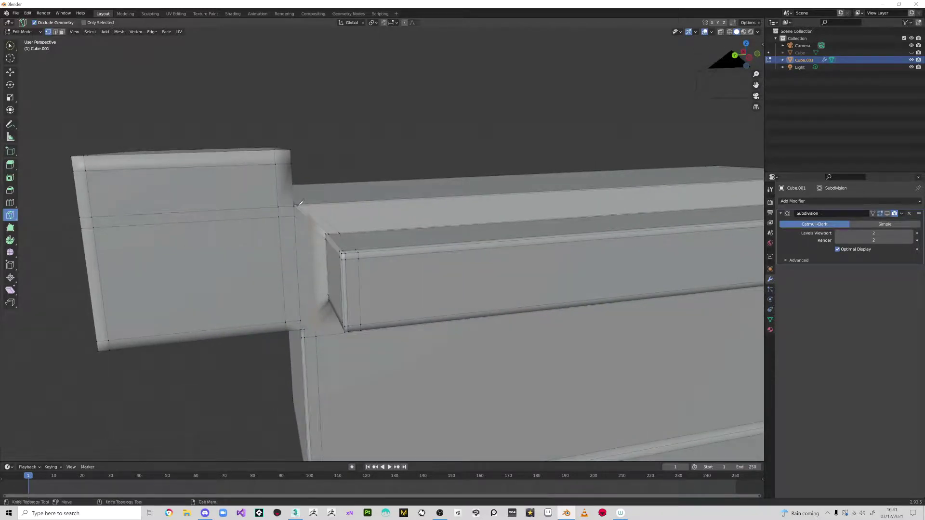
{"action": "left_click", "coordinate": [297, 205]}
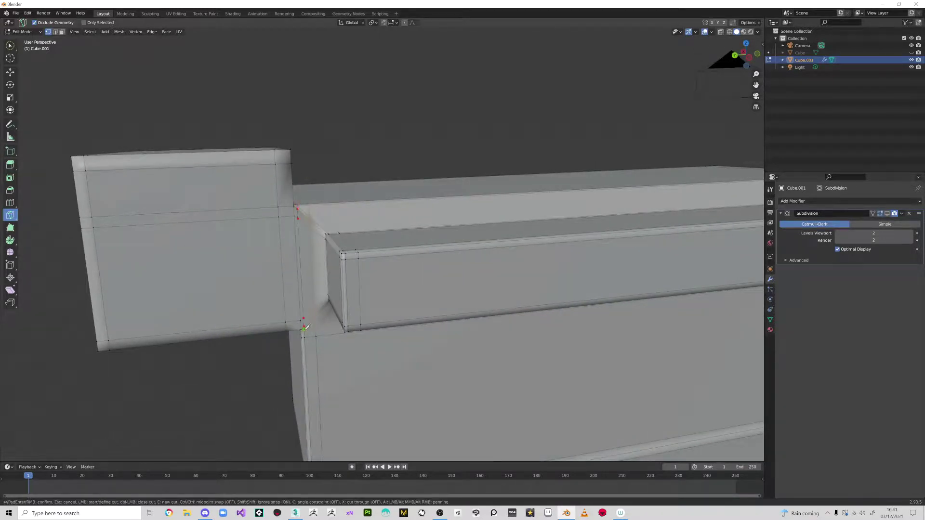
{"action": "middle_click_drag", "start_coordinate": [307, 326], "coordinate": [445, 218]}
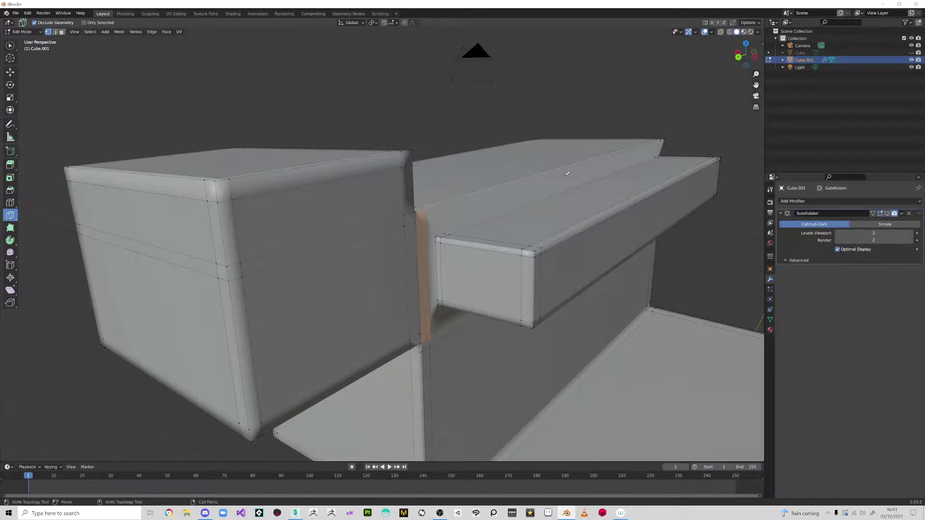
{"action": "left_click_drag", "start_coordinate": [483, 186], "coordinate": [440, 182], "text": "alt"}
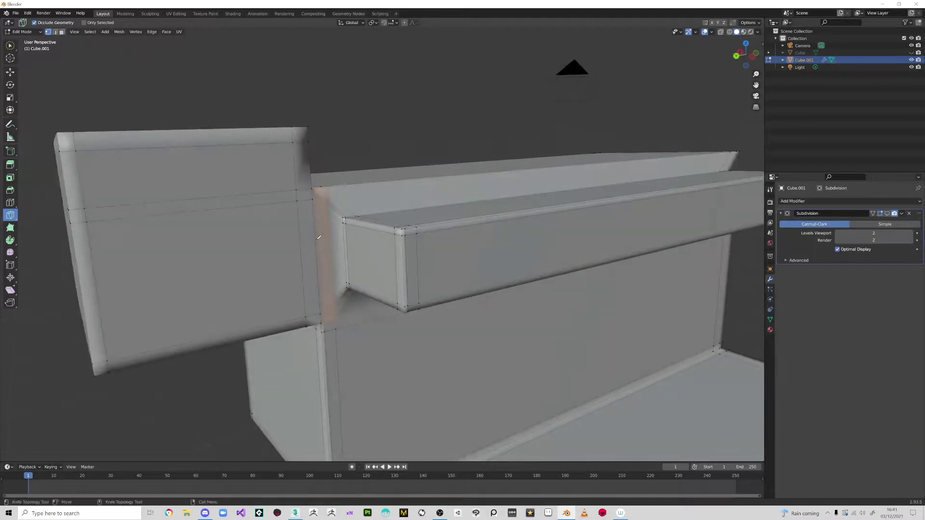
{"action": "mouse_move", "coordinate": [352, 228]}
{"action": "middle_mouse_down"}
{"action": "mouse_move", "coordinate": [385, 215]}
{"action": "mouse_move", "coordinate": [397, 249]}
{"action": "mouse_move", "coordinate": [328, 270]}
{"action": "mouse_move", "coordinate": [356, 214]}
{"action": "middle_mouse_up"}
{"action": "scroll", "coordinate": [356, 214], "scroll_direction": "down", "scroll_amount": 5}
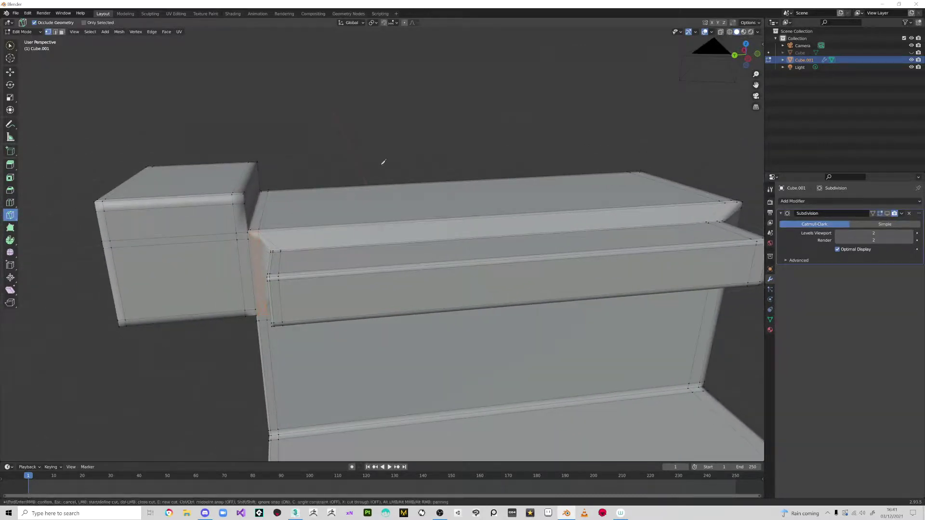
{"action": "key", "text": "Escape"}
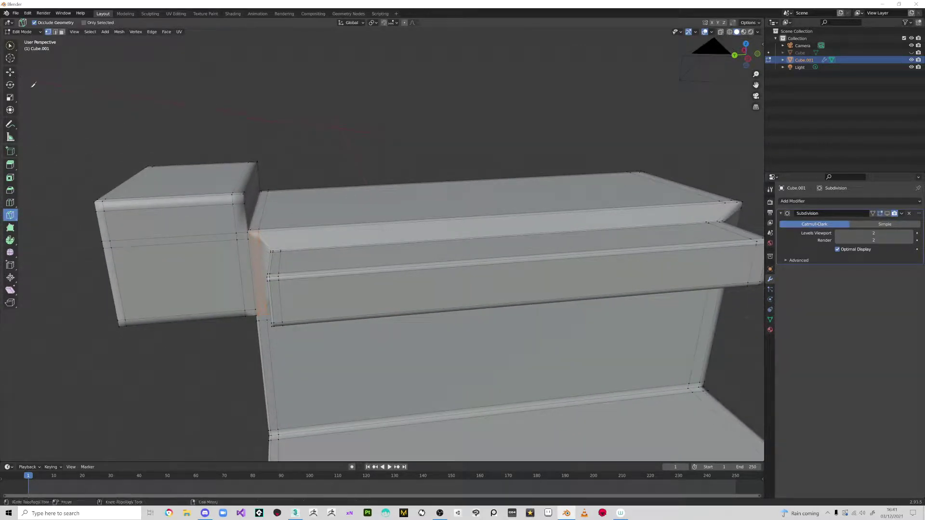
Step: Switch from the Knife to the Move tool and deselect the newly cut faces
{"action": "left_click", "coordinate": [10, 71]}
{"action": "middle_click_drag", "start_coordinate": [288, 228], "coordinate": [305, 205]}
{"action": "scroll", "coordinate": [305, 205], "scroll_direction": "down", "scroll_amount": 4}
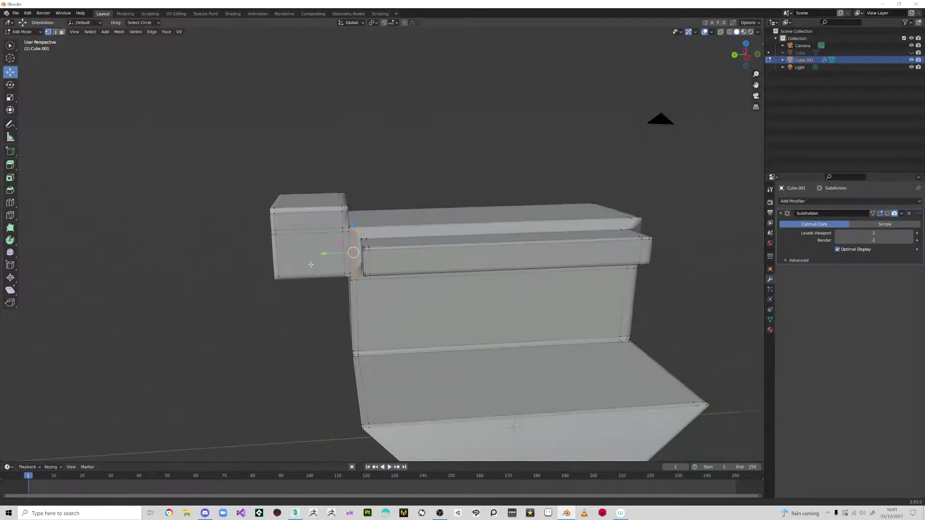
{"action": "scroll", "coordinate": [335, 188], "scroll_direction": "up", "scroll_amount": 5}
{"action": "key", "text": "alt+a"}
{"action": "scroll", "coordinate": [402, 235], "scroll_direction": "up", "scroll_amount": 1}
{"action": "scroll", "coordinate": [399, 237], "scroll_direction": "down", "scroll_amount": 5}
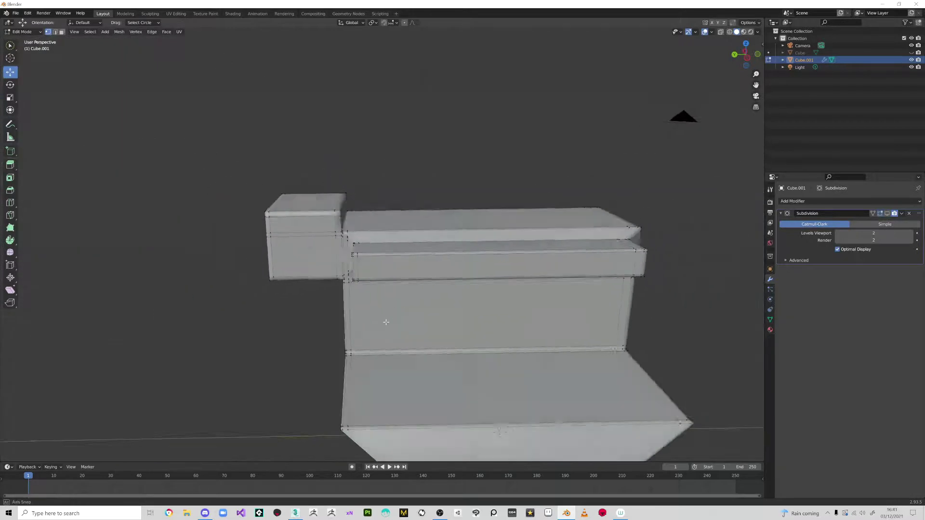
Step: Turn the Subdivision modifier's viewport display back on
{"action": "middle_click_drag", "start_coordinate": [386, 319], "coordinate": [506, 319]}
{"action": "middle_click_drag", "start_coordinate": [353, 232], "coordinate": [424, 247]}
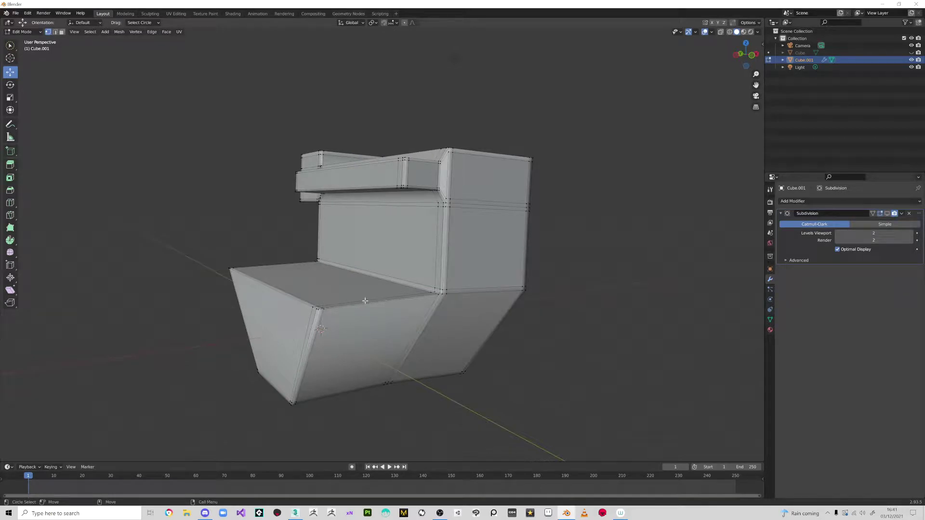
{"action": "middle_click_drag", "start_coordinate": [365, 301], "coordinate": [443, 270]}
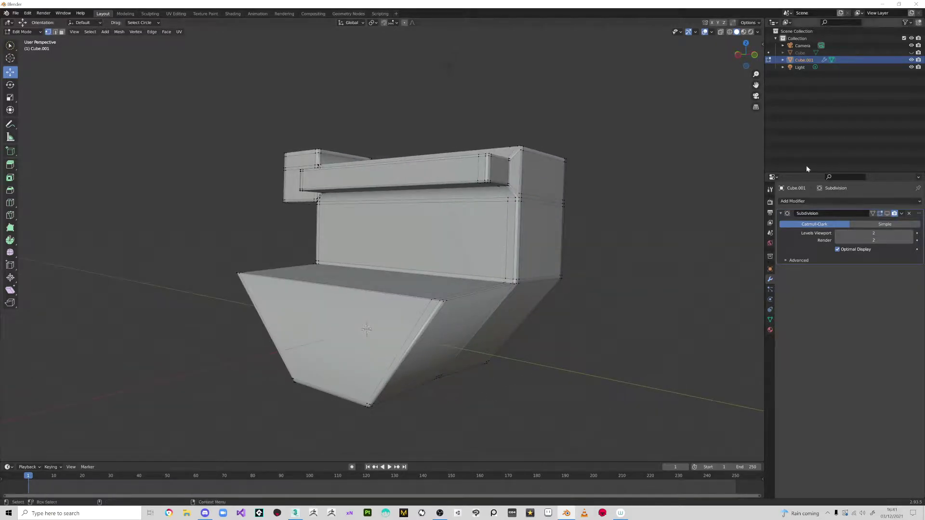
{"action": "left_click", "coordinate": [887, 214]}
{"action": "middle_click_drag", "start_coordinate": [582, 314], "coordinate": [559, 228]}
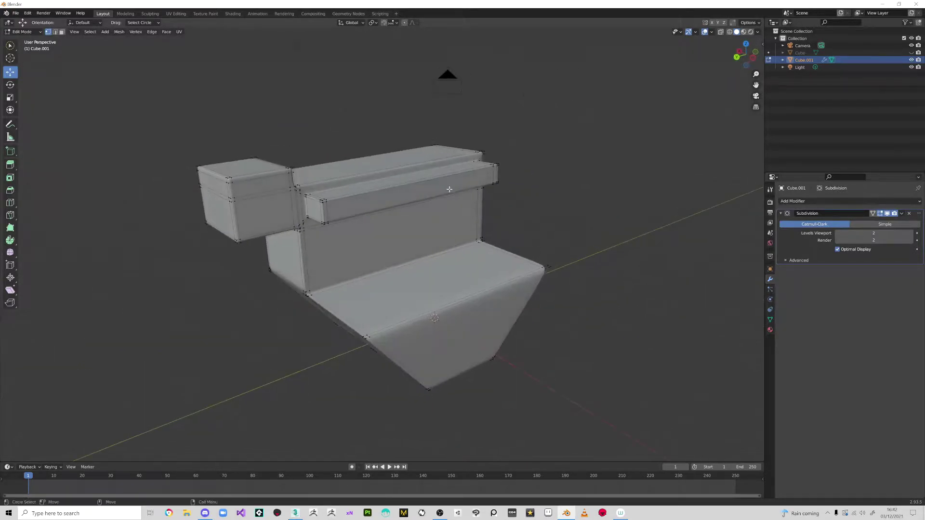
Step: Cycle through the selection, move, rotate and scale tools, ending on the Scale tool
{"action": "middle_click_drag", "start_coordinate": [449, 190], "coordinate": [454, 161]}
{"action": "key", "text": "q"}
{"action": "key", "text": "w"}
{"action": "key", "text": "e"}
{"action": "key", "text": "r"}
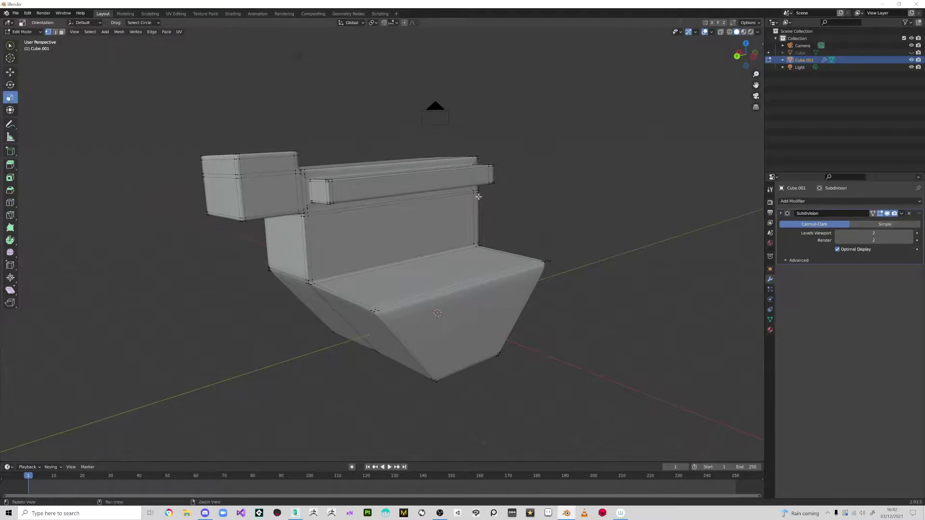
Step: Examine the subdivided model's end block, projecting bar, wall and sloped base from several sides
{"action": "mouse_move", "coordinate": [479, 196]}
{"action": "middle_mouse_down"}
{"action": "mouse_move", "coordinate": [478, 205]}
{"action": "mouse_move", "coordinate": [495, 194]}
{"action": "middle_mouse_up"}
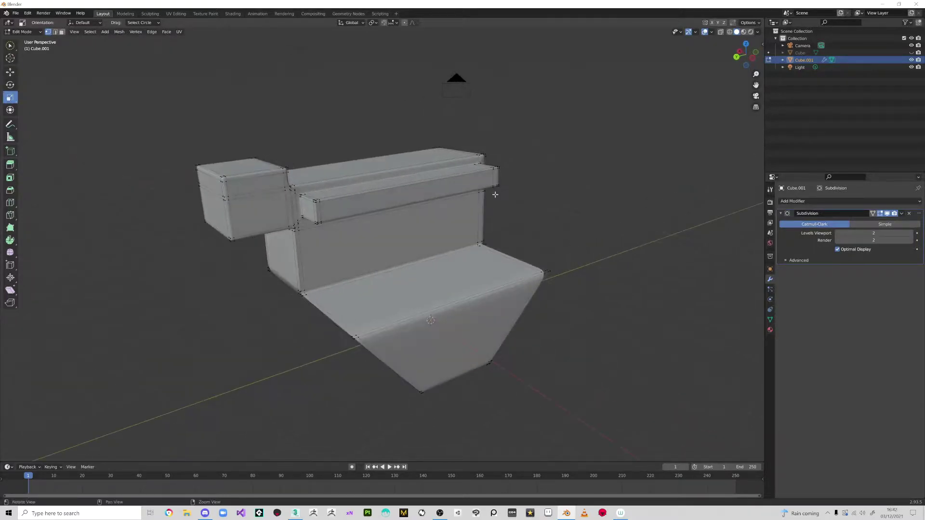
{"action": "middle_click_drag", "start_coordinate": [561, 207], "coordinate": [529, 171]}
{"action": "right_click_drag", "start_coordinate": [529, 171], "coordinate": [545, 206], "text": "alt"}
{"action": "scroll", "coordinate": [546, 188], "scroll_direction": "up", "scroll_amount": 2}
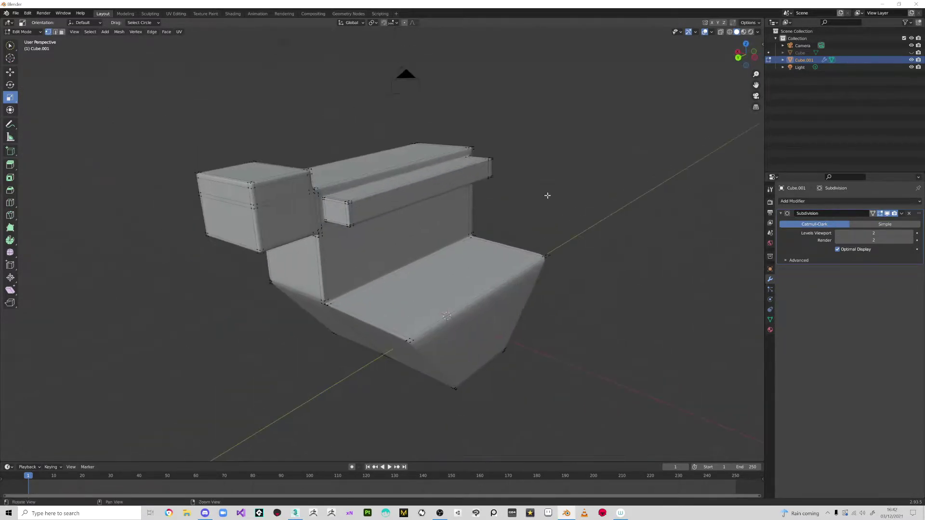
{"action": "middle_click_drag", "start_coordinate": [551, 191], "coordinate": [484, 193]}
{"action": "scroll", "coordinate": [578, 252], "scroll_direction": "down", "scroll_amount": 3}
{"action": "scroll", "coordinate": [578, 253], "scroll_direction": "up", "scroll_amount": 3}
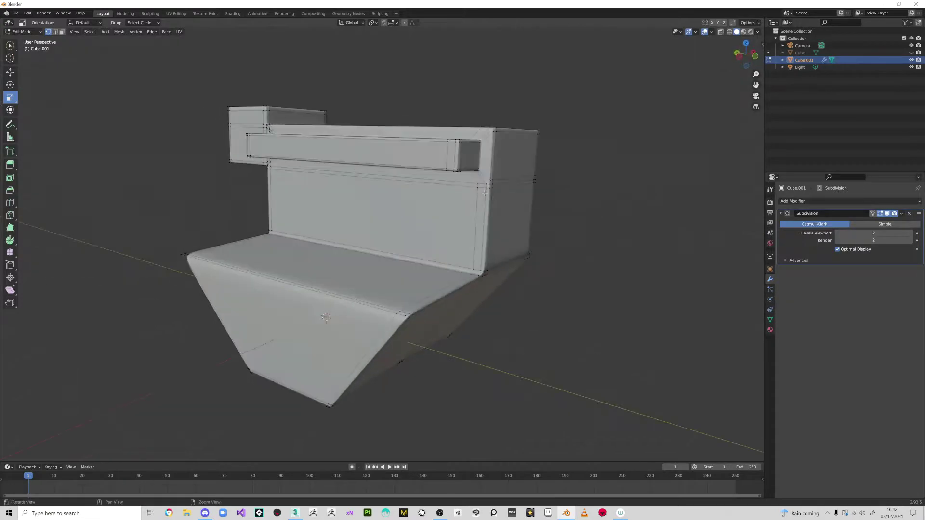
{"action": "mouse_move", "coordinate": [436, 230]}
{"action": "middle_mouse_down"}
{"action": "mouse_move", "coordinate": [457, 215]}
{"action": "mouse_move", "coordinate": [437, 233]}
{"action": "middle_mouse_up"}
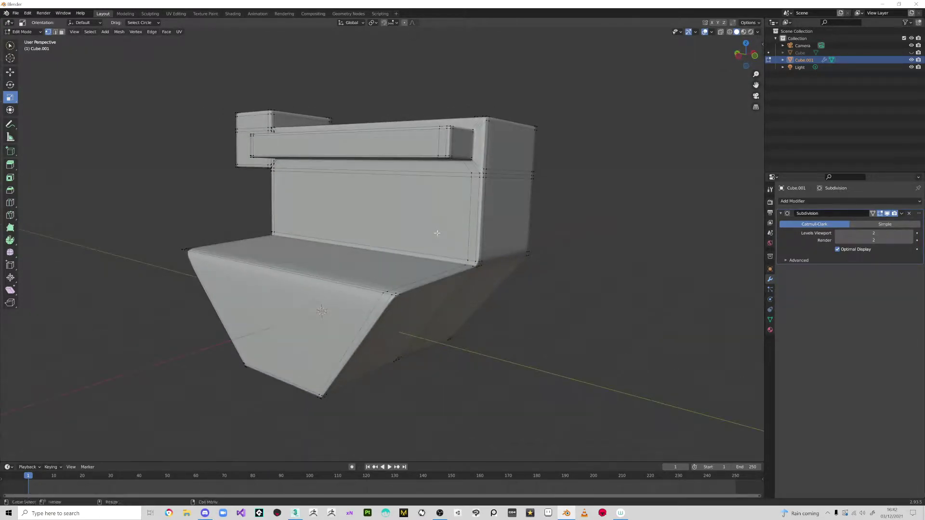
{"action": "middle_click_drag", "start_coordinate": [523, 215], "coordinate": [560, 234]}
{"action": "left_click_drag", "start_coordinate": [561, 235], "coordinate": [541, 220], "text": "alt"}
{"action": "right_click_drag", "start_coordinate": [541, 220], "coordinate": [545, 320], "text": "alt"}
{"action": "left_click_drag", "start_coordinate": [544, 319], "coordinate": [602, 304], "text": "alt"}
{"action": "mouse_move", "coordinate": [602, 304]}
{"action": "middle_mouse_down"}
{"action": "mouse_move", "coordinate": [458, 295]}
{"action": "mouse_move", "coordinate": [425, 342]}
{"action": "mouse_move", "coordinate": [568, 291]}
{"action": "mouse_move", "coordinate": [554, 256]}
{"action": "mouse_move", "coordinate": [531, 295]}
{"action": "mouse_move", "coordinate": [575, 298]}
{"action": "mouse_move", "coordinate": [360, 320]}
{"action": "middle_mouse_up"}
Step: Examine the model's end profile and the junction of the projecting bar with the wall
{"action": "key", "text": "c"}
{"action": "left_click_drag", "start_coordinate": [487, 258], "coordinate": [470, 297]}
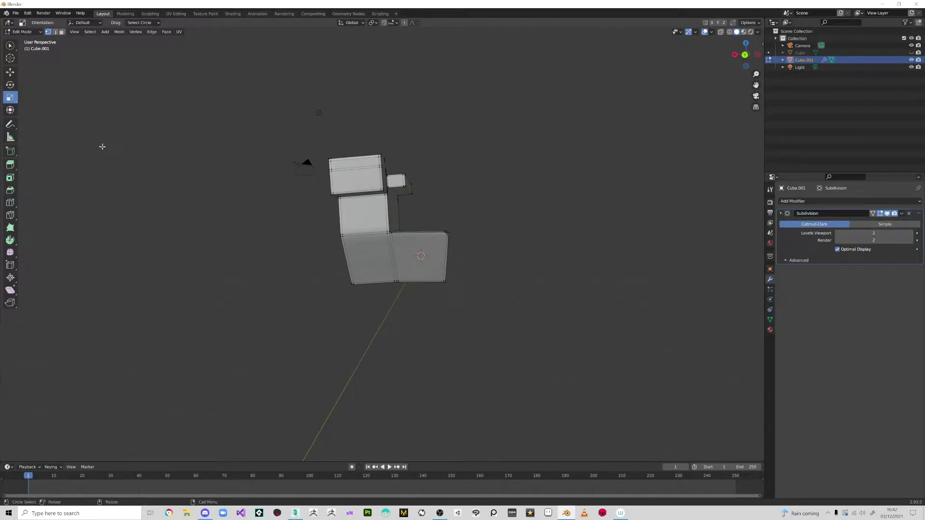
{"action": "middle_click_drag", "start_coordinate": [479, 195], "coordinate": [354, 227]}
{"action": "middle_click_drag", "start_coordinate": [354, 227], "coordinate": [384, 193], "text": "ctrl"}
{"action": "middle_click_drag", "start_coordinate": [639, 118], "coordinate": [642, 151]}
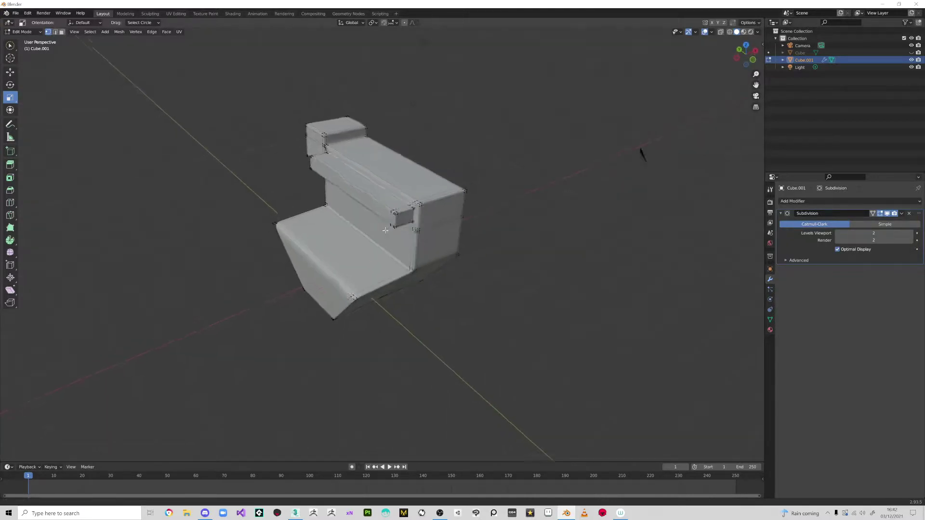
{"action": "scroll", "coordinate": [384, 163], "scroll_direction": "up", "scroll_amount": 4}
{"action": "scroll", "coordinate": [384, 163], "scroll_direction": "up", "scroll_amount": 1}
{"action": "key", "text": "c"}
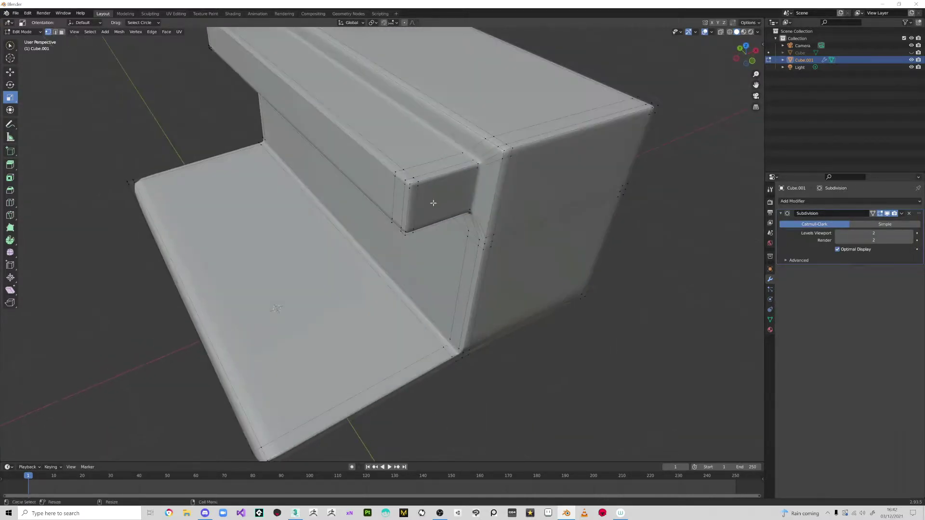
Step: Set the Subdivision modifier's viewport level to 3
{"action": "middle_click_drag", "start_coordinate": [498, 169], "coordinate": [504, 192]}
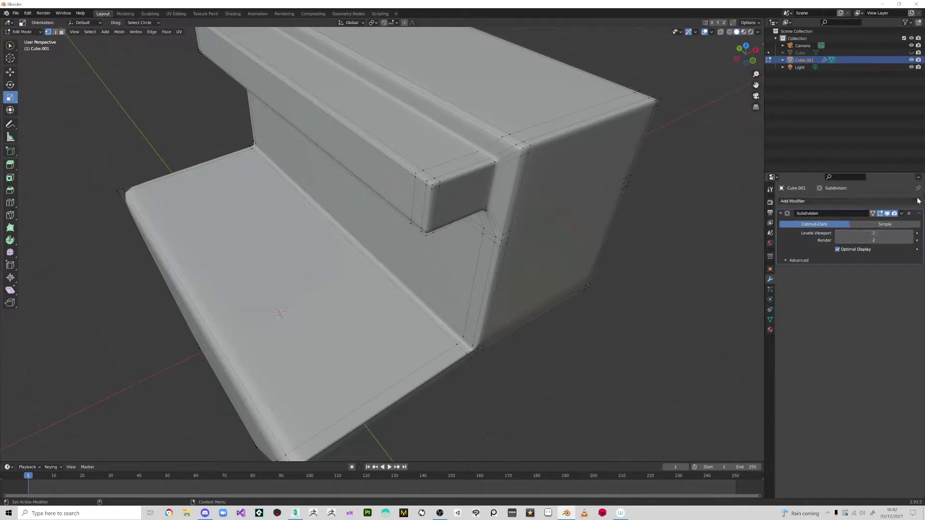
{"action": "left_click", "coordinate": [915, 235]}
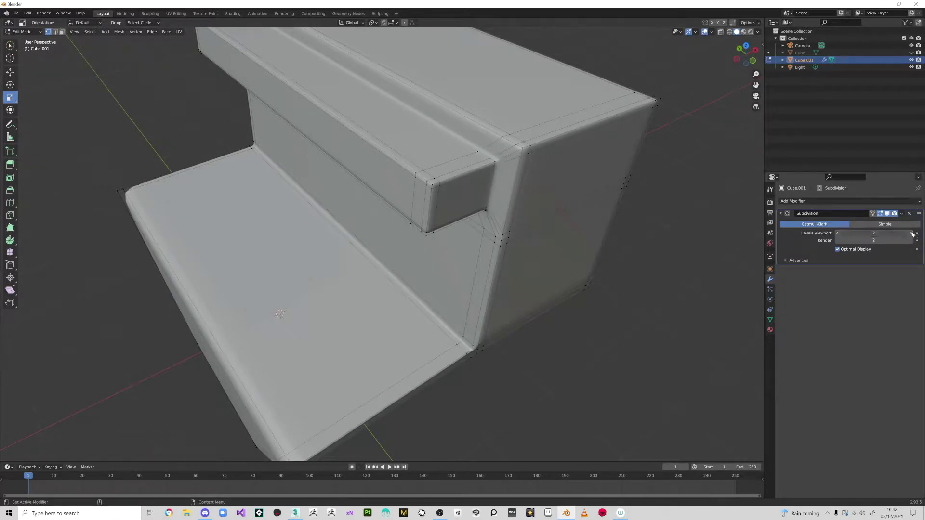
{"action": "middle_click_drag", "start_coordinate": [584, 165], "coordinate": [473, 238]}
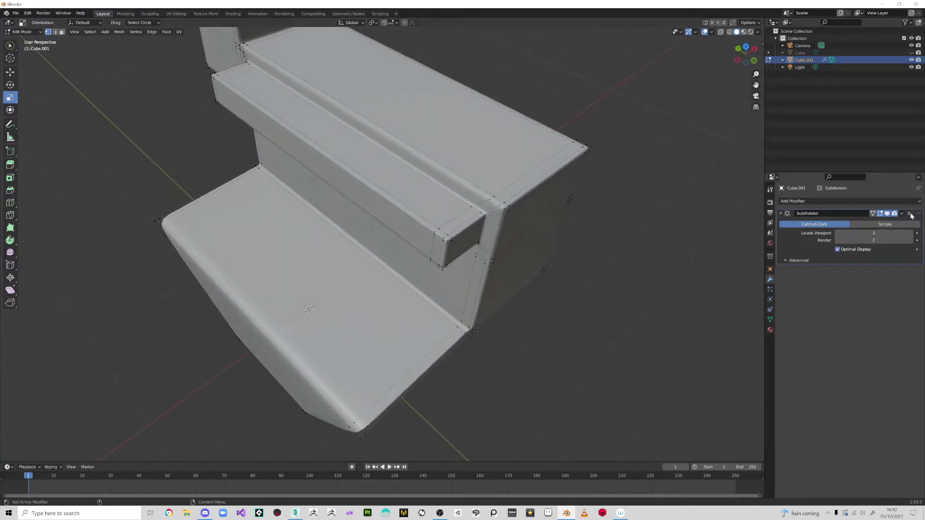
Step: Expand Cube.001 and its modifiers in the outliner and check the available options for the Subdivision modifier
{"action": "right_click", "coordinate": [863, 224]}
{"action": "right_click", "coordinate": [835, 191]}
{"action": "left_click", "coordinate": [918, 178]}
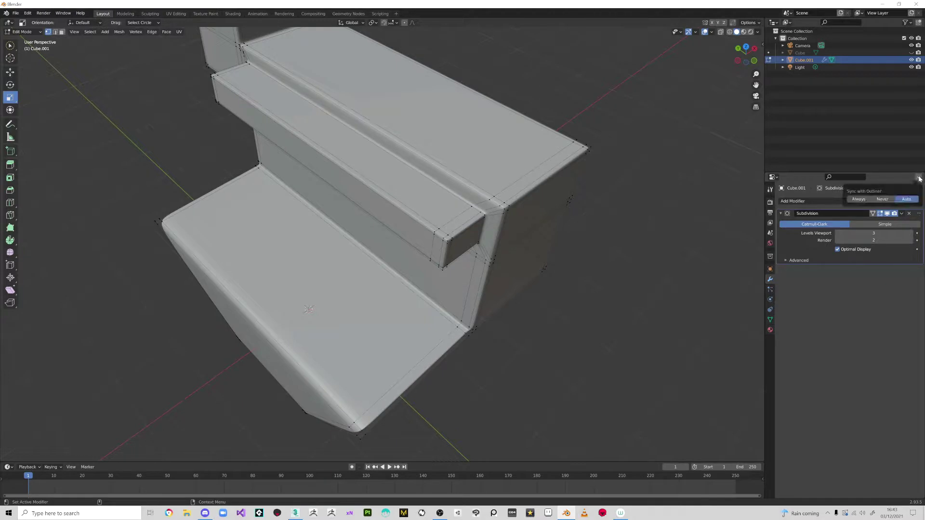
{"action": "left_click", "coordinate": [783, 60]}
{"action": "right_click", "coordinate": [813, 75]}
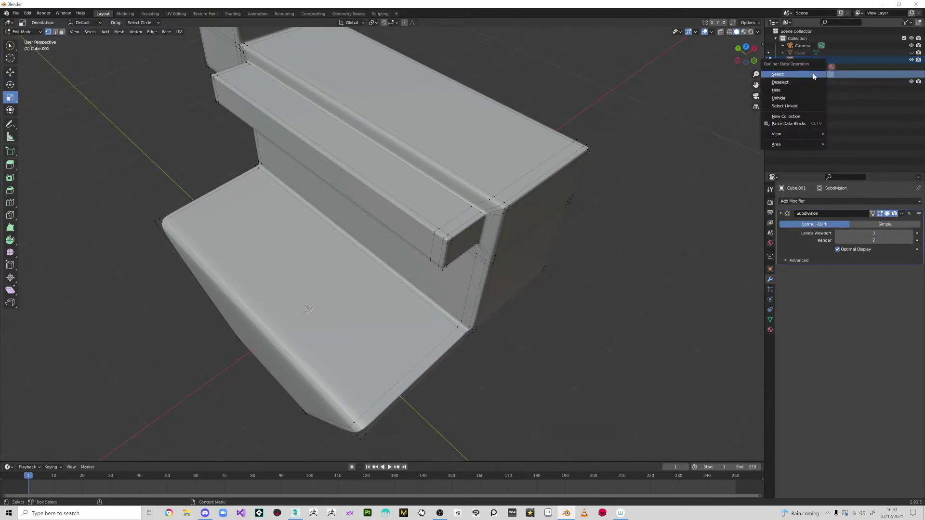
{"action": "left_click", "coordinate": [799, 74]}
{"action": "left_click", "coordinate": [790, 75]}
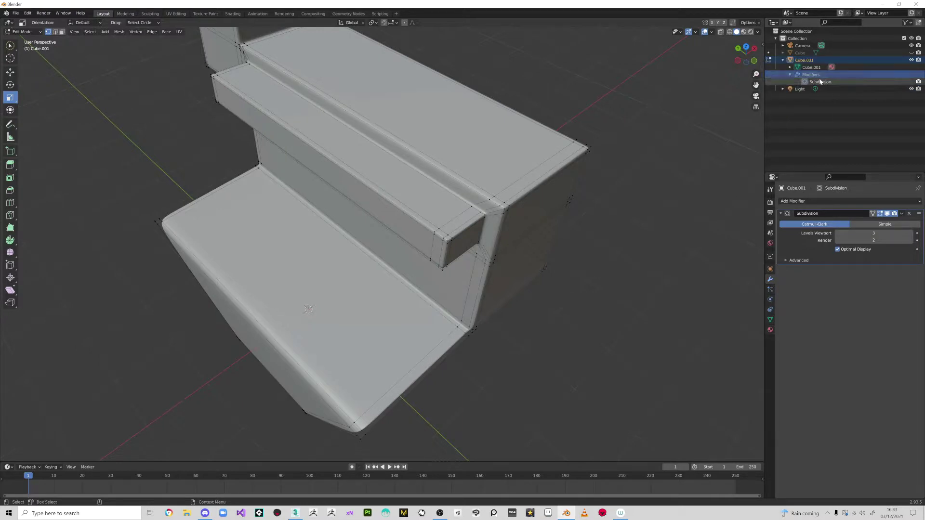
{"action": "right_click", "coordinate": [813, 77]}
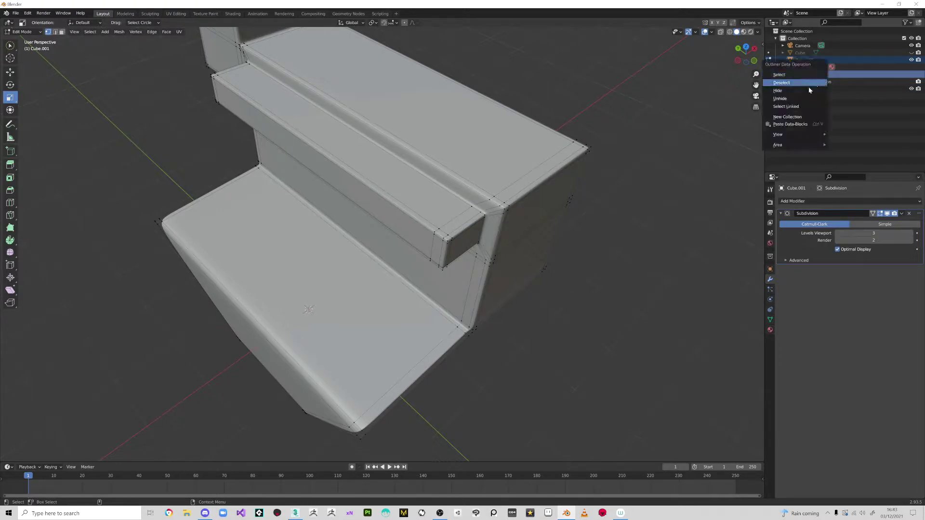
Step: Expand the Subdivision modifier's Advanced settings and check which operations are available for the modifier
{"action": "left_click", "coordinate": [792, 261]}
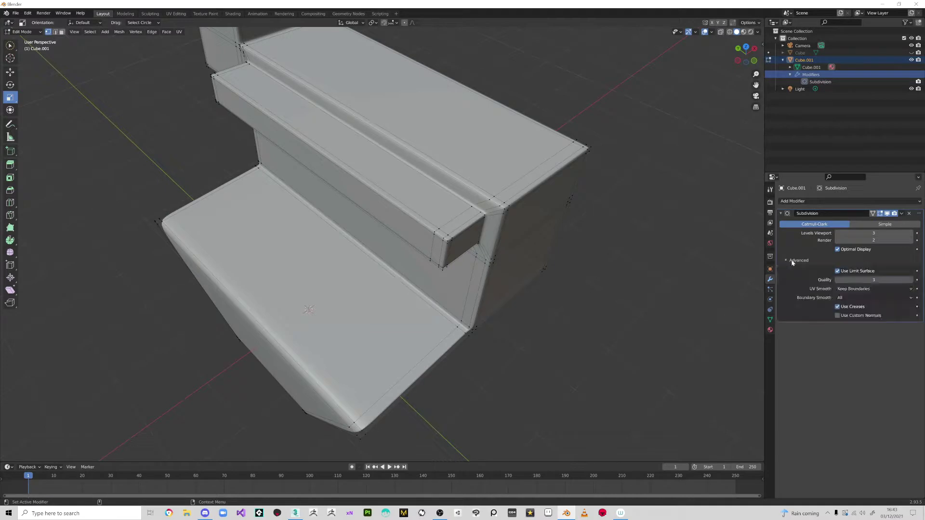
{"action": "left_click", "coordinate": [796, 202]}
{"action": "left_click", "coordinate": [780, 213]}
{"action": "left_click", "coordinate": [780, 213]}
{"action": "left_click", "coordinate": [901, 213]}
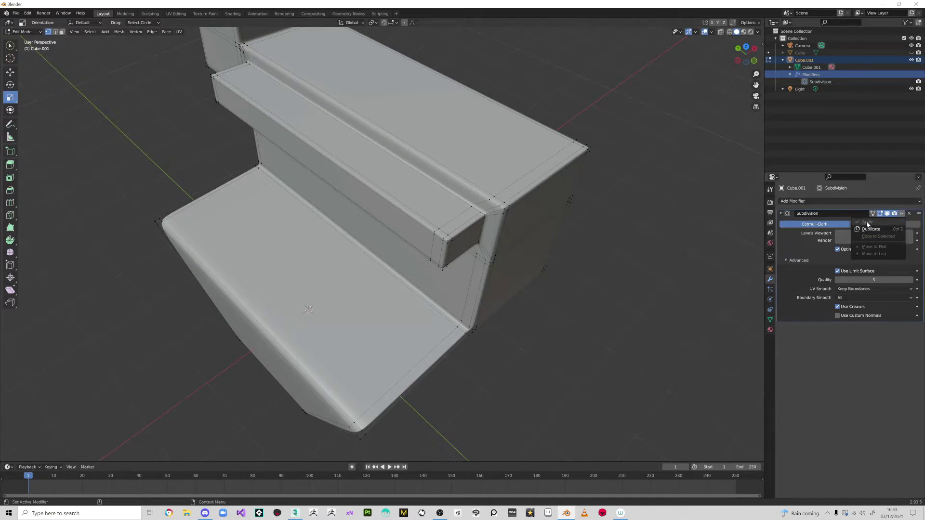
Step: Select Cube.001's mesh data and its object in the outliner, checking each time whether the Subdivision modifier can be applied
{"action": "left_click", "coordinate": [806, 68]}
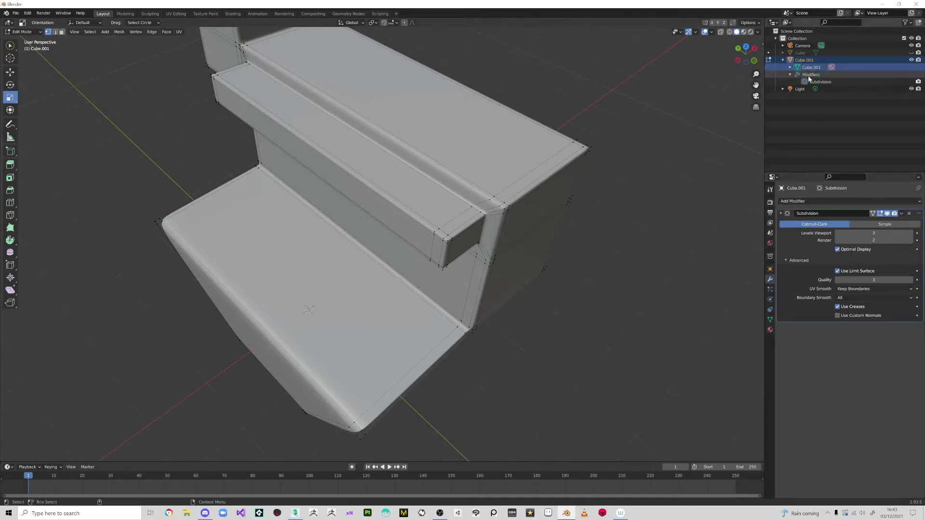
{"action": "left_click", "coordinate": [902, 213]}
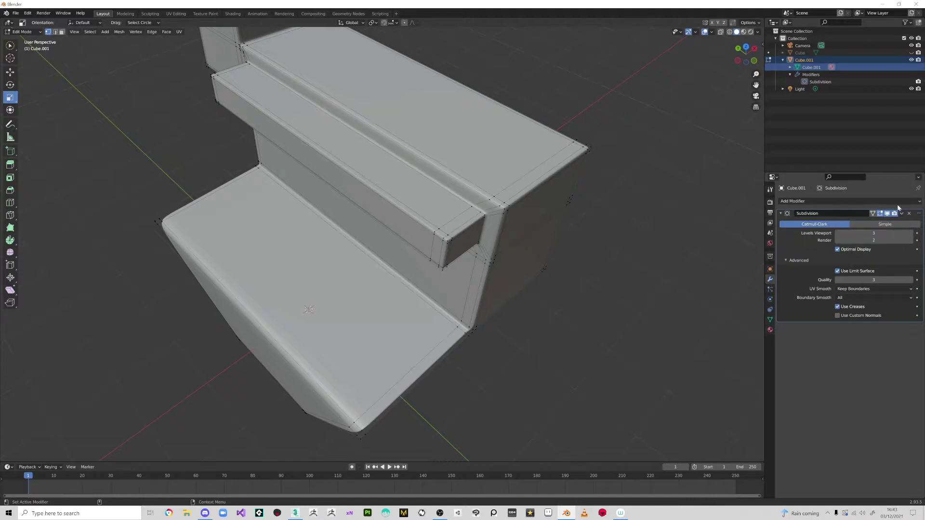
{"action": "left_click", "coordinate": [804, 60]}
{"action": "left_click", "coordinate": [902, 213]}
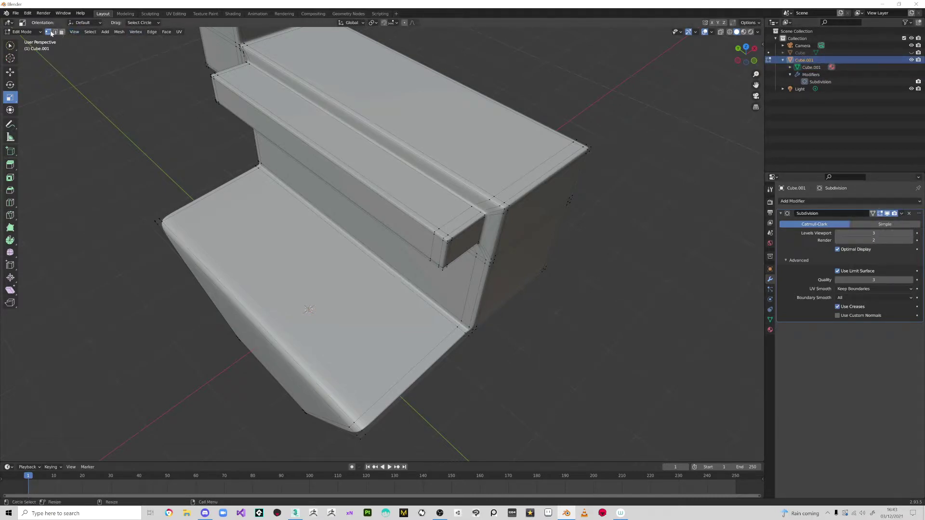
Step: Switch Cube.001 to Object Mode and apply its Subdivision modifier
{"action": "left_click", "coordinate": [23, 31]}
{"action": "left_click", "coordinate": [23, 39]}
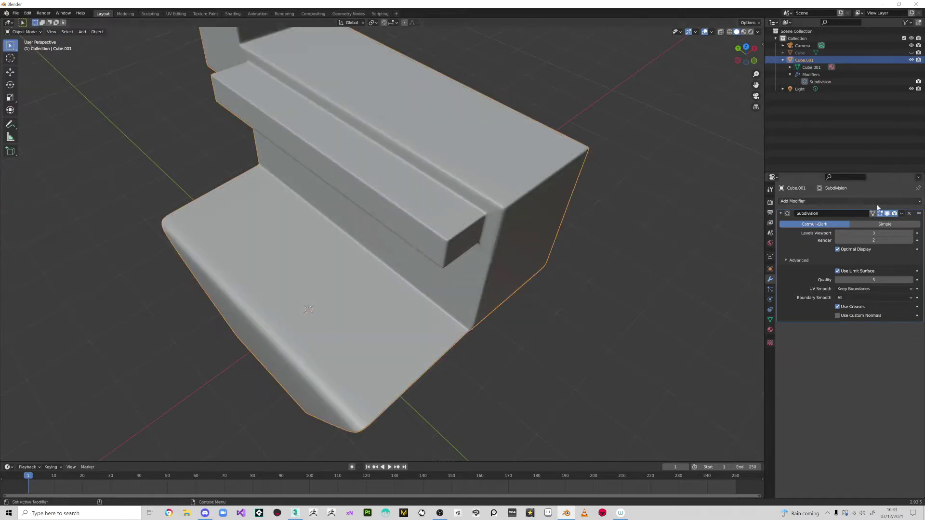
{"action": "left_click", "coordinate": [901, 214]}
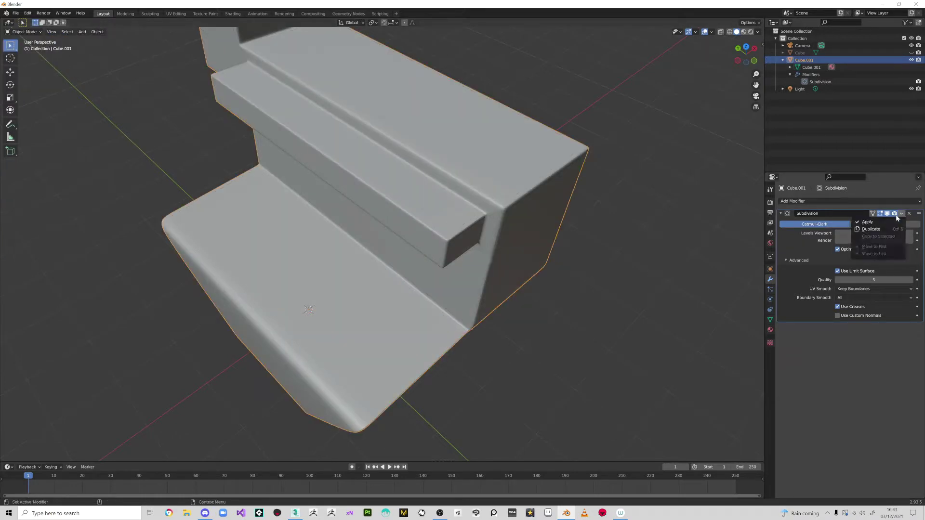
{"action": "left_click", "coordinate": [867, 222]}
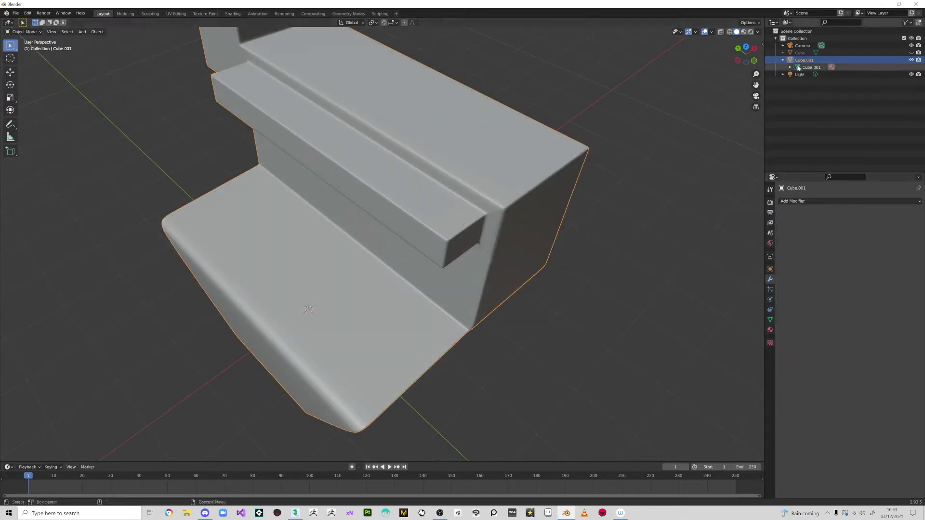
Step: Enter Edit Mode on Cube.001 and inspect the applied mesh's topology around the sloped base and underside
{"action": "middle_click_drag", "start_coordinate": [621, 211], "coordinate": [585, 212]}
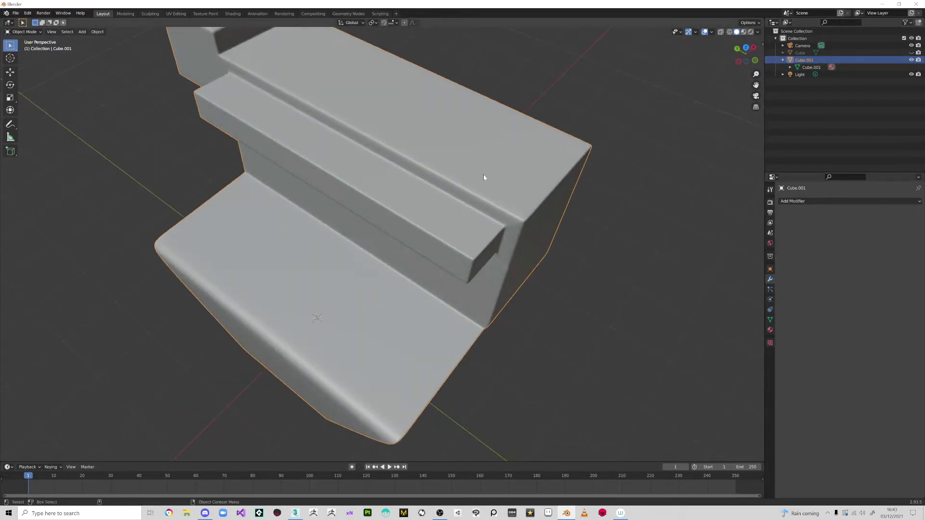
{"action": "key", "text": "Tab"}
{"action": "middle_click_drag", "start_coordinate": [483, 204], "coordinate": [426, 275]}
{"action": "middle_click_drag", "start_coordinate": [421, 310], "coordinate": [353, 215]}
{"action": "middle_click_drag", "start_coordinate": [296, 179], "coordinate": [464, 199]}
{"action": "scroll", "coordinate": [464, 198], "scroll_direction": "up", "scroll_amount": 2}
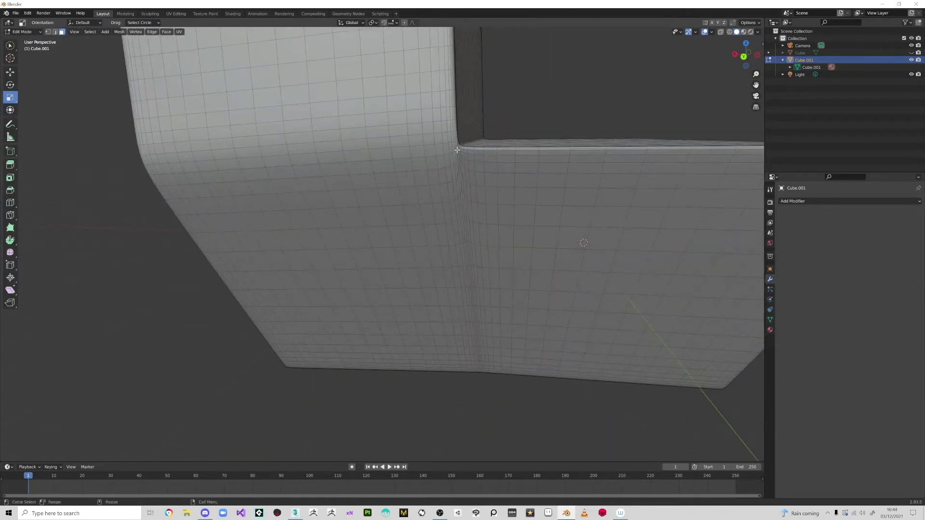
{"action": "middle_click_drag", "start_coordinate": [463, 163], "coordinate": [374, 276]}
{"action": "scroll", "coordinate": [435, 219], "scroll_direction": "up", "scroll_amount": 2}
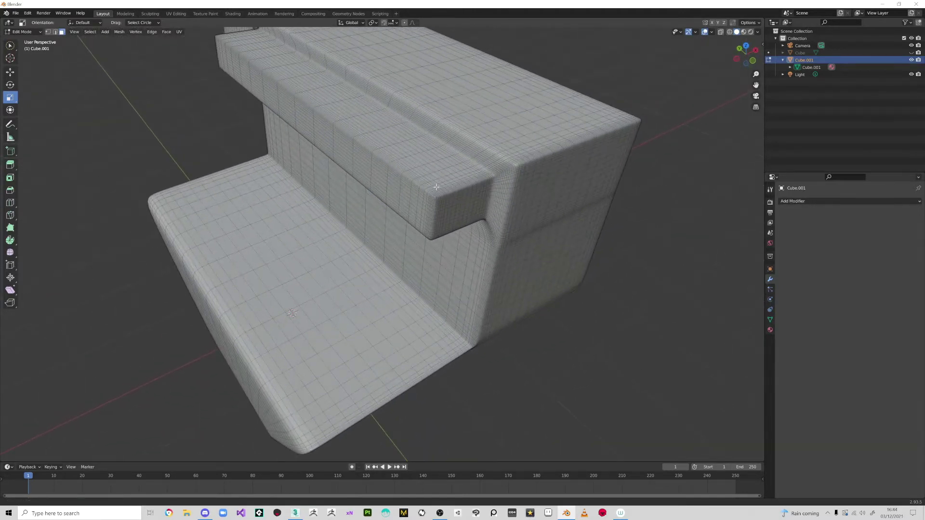
Step: Examine the dense edge flow across the end block, projecting bar, wall and base from several sides
{"action": "middle_click_drag", "start_coordinate": [436, 185], "coordinate": [440, 233]}
{"action": "middle_click_drag", "start_coordinate": [430, 304], "coordinate": [532, 243]}
{"action": "left_click_drag", "start_coordinate": [398, 112], "coordinate": [398, 122], "text": "alt"}
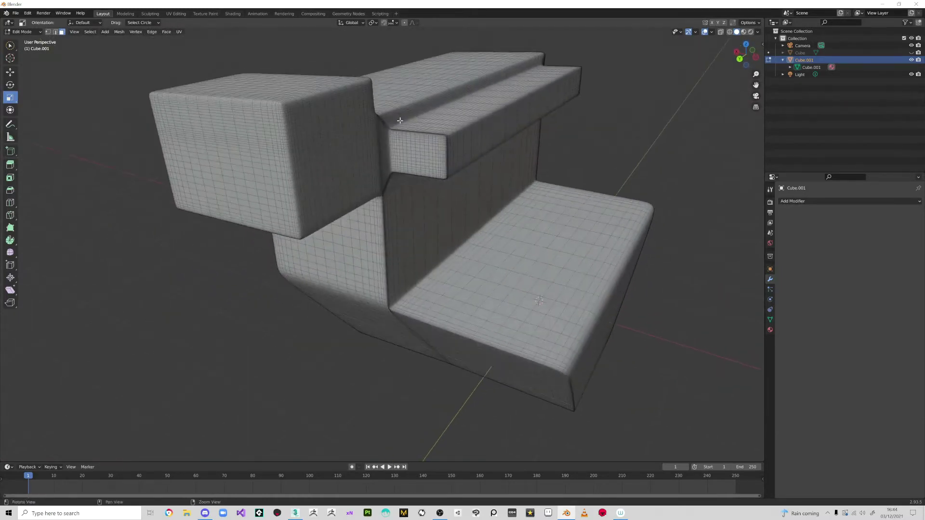
{"action": "right_click_drag", "start_coordinate": [398, 121], "coordinate": [397, 102], "text": "alt"}
{"action": "middle_click_drag", "start_coordinate": [395, 109], "coordinate": [368, 143]}
{"action": "left_click_drag", "start_coordinate": [367, 143], "coordinate": [304, 138], "text": "alt"}
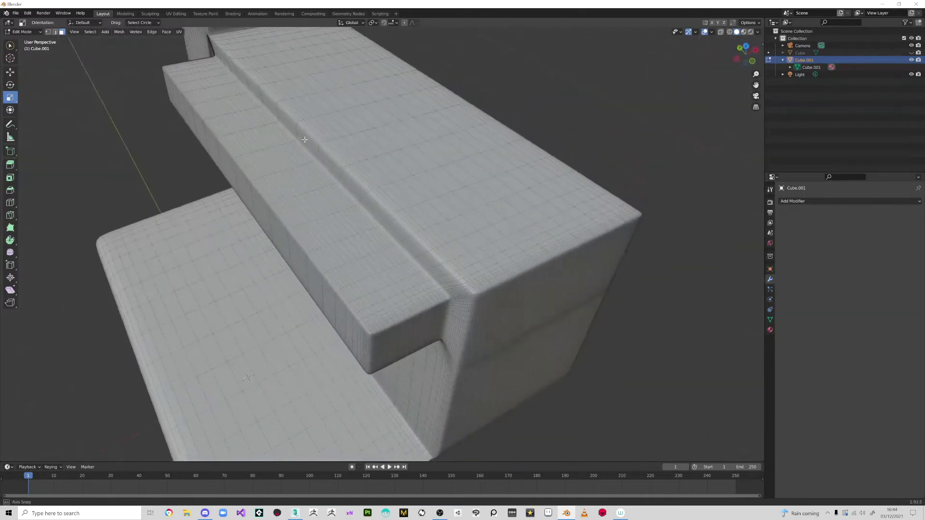
{"action": "mouse_move", "coordinate": [365, 191]}
{"action": "right_mouse_down", "text": "alt"}
{"action": "mouse_move", "coordinate": [366, 227]}
{"action": "mouse_move", "coordinate": [363, 189]}
{"action": "right_mouse_up", "text": "alt"}
{"action": "left_click_drag", "start_coordinate": [363, 188], "coordinate": [369, 158], "text": "alt"}
{"action": "middle_click_drag", "start_coordinate": [369, 157], "coordinate": [488, 145]}
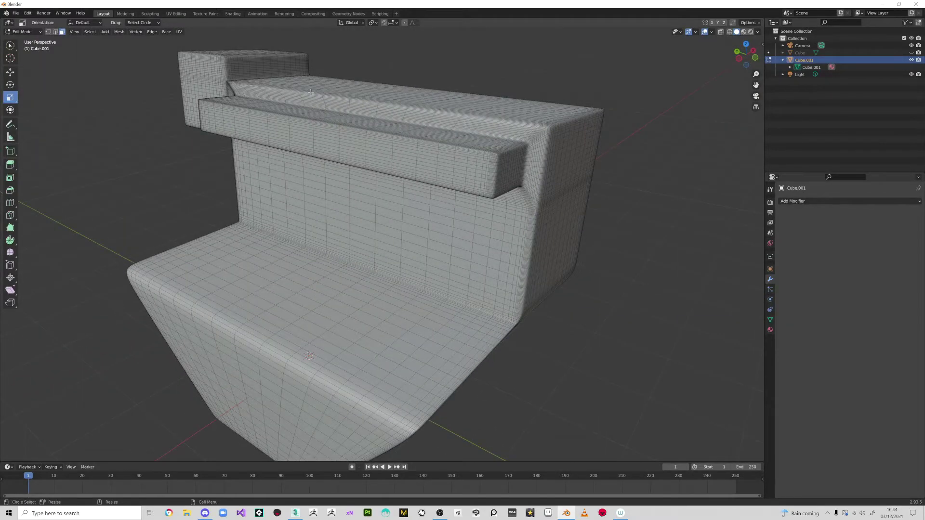
{"action": "middle_click_drag", "start_coordinate": [498, 201], "coordinate": [563, 218]}
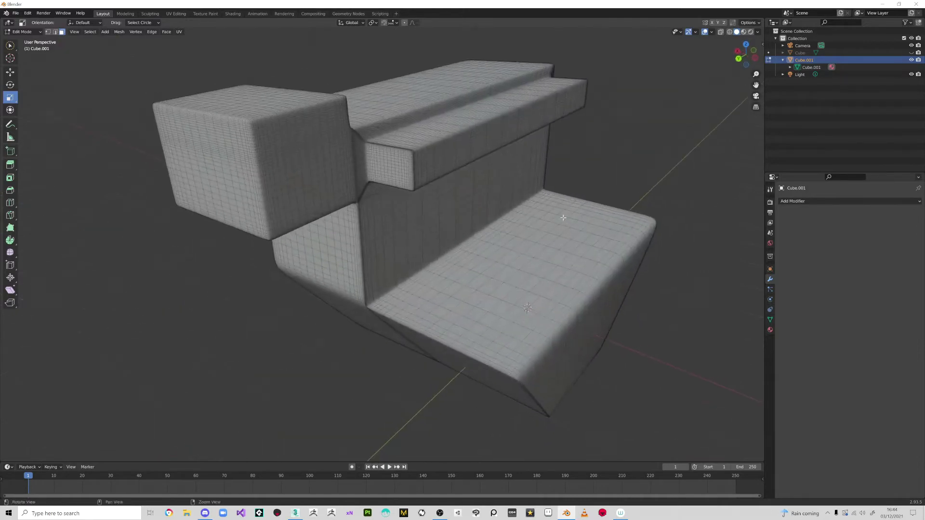
{"action": "middle_click_drag", "start_coordinate": [349, 184], "coordinate": [492, 224]}
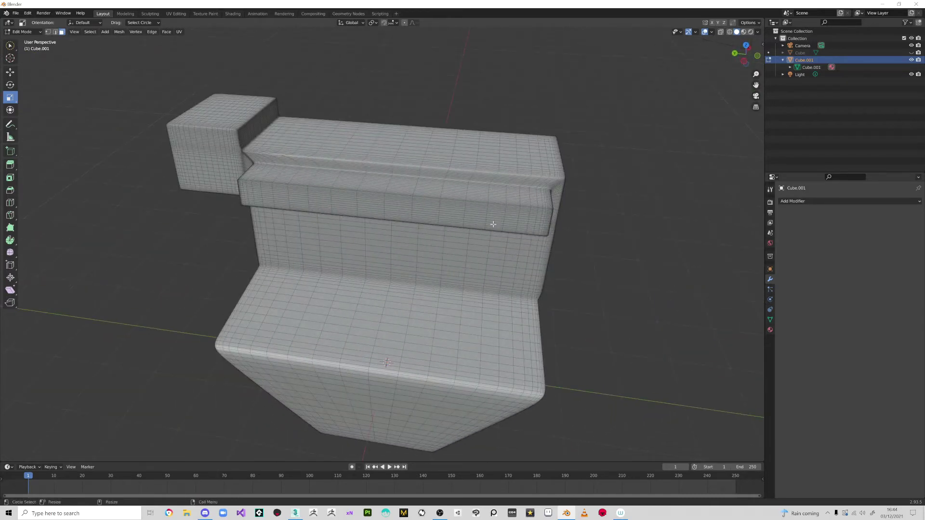